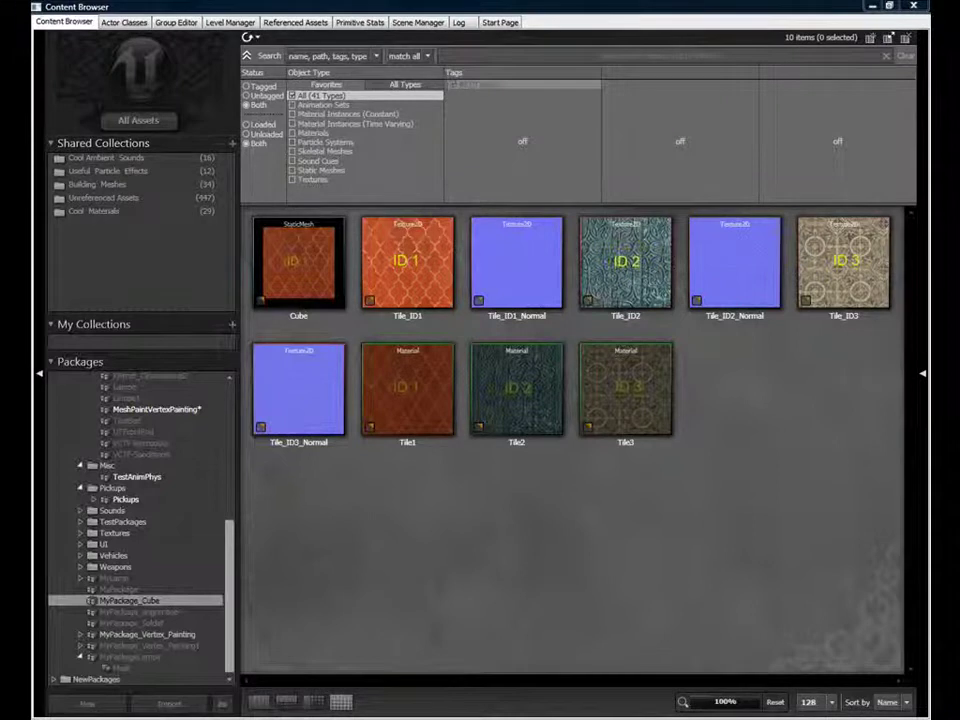
- Create a new material named Vectex_Color in the Shader group of MyPackage_Cube
drag(202, 343, 484, 193)
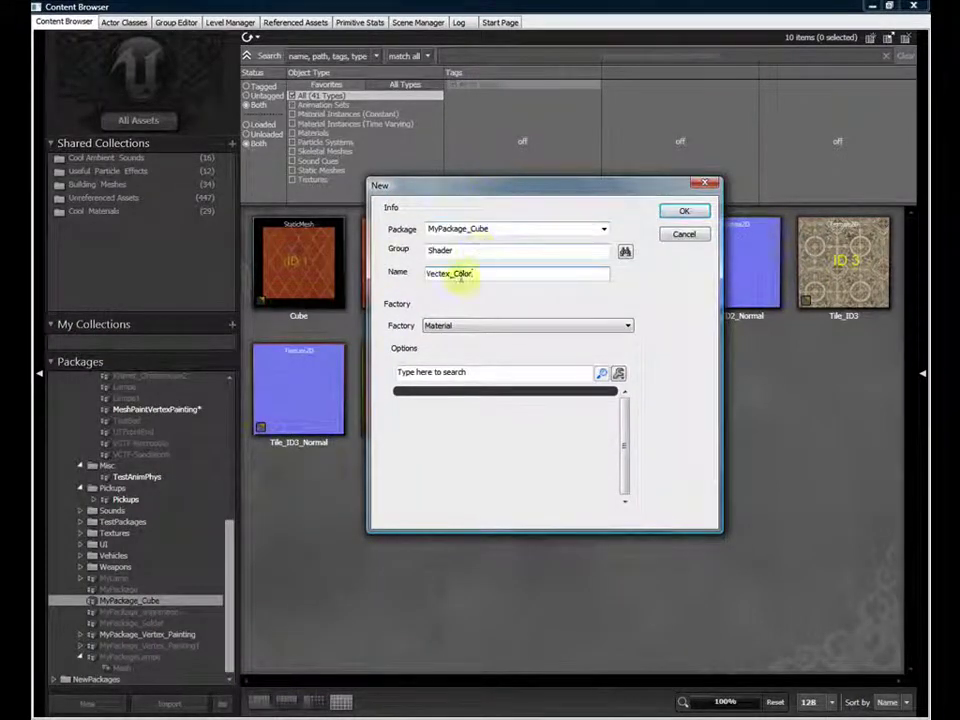
click(684, 215)
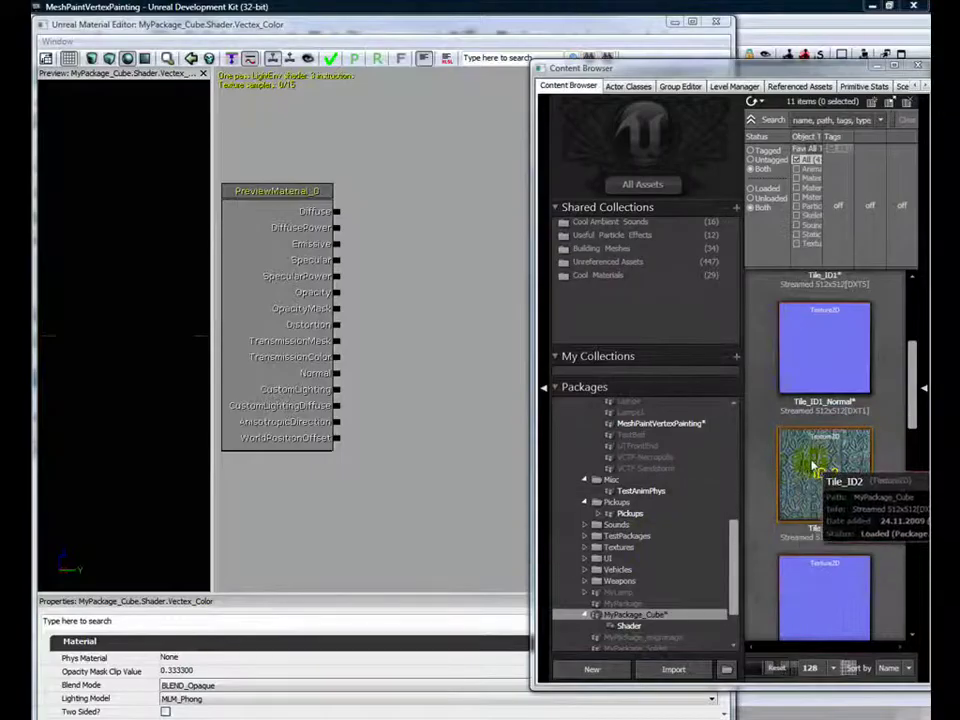
- Add a Texture Sample node using the Tile_ID2 texture beside the upper part of the PreviewMaterial node
click(811, 461)
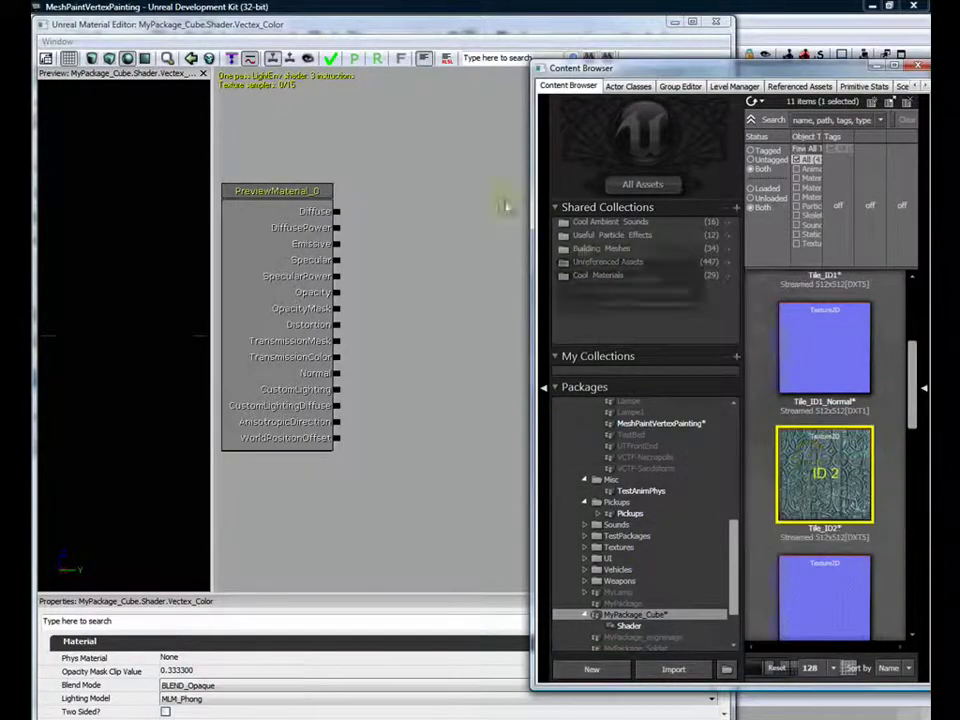
right_click(427, 145)
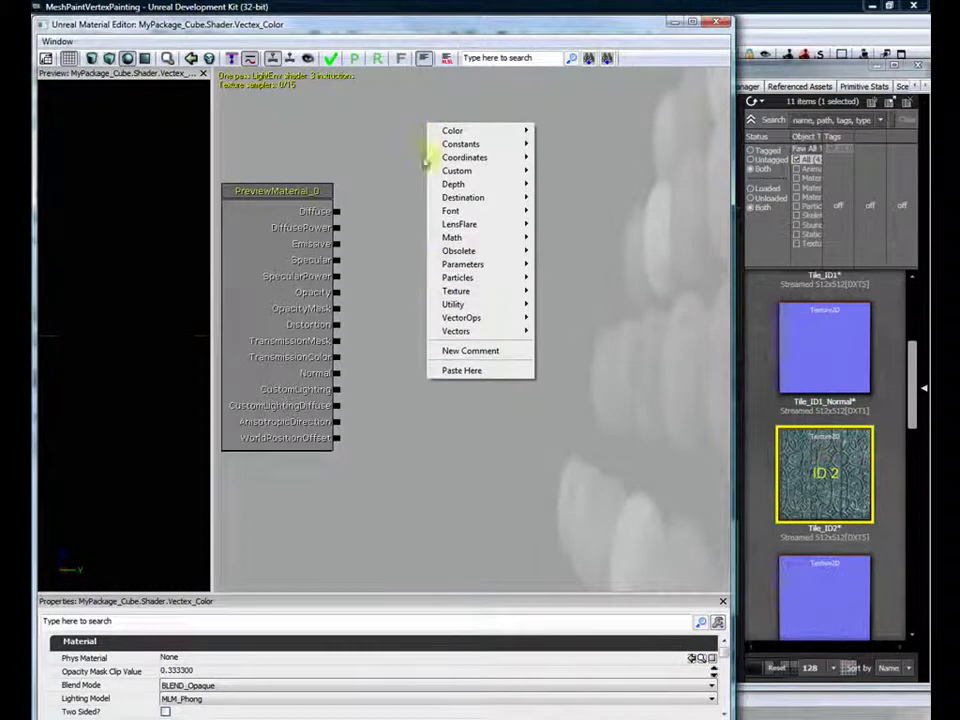
mouse_move(458, 294)
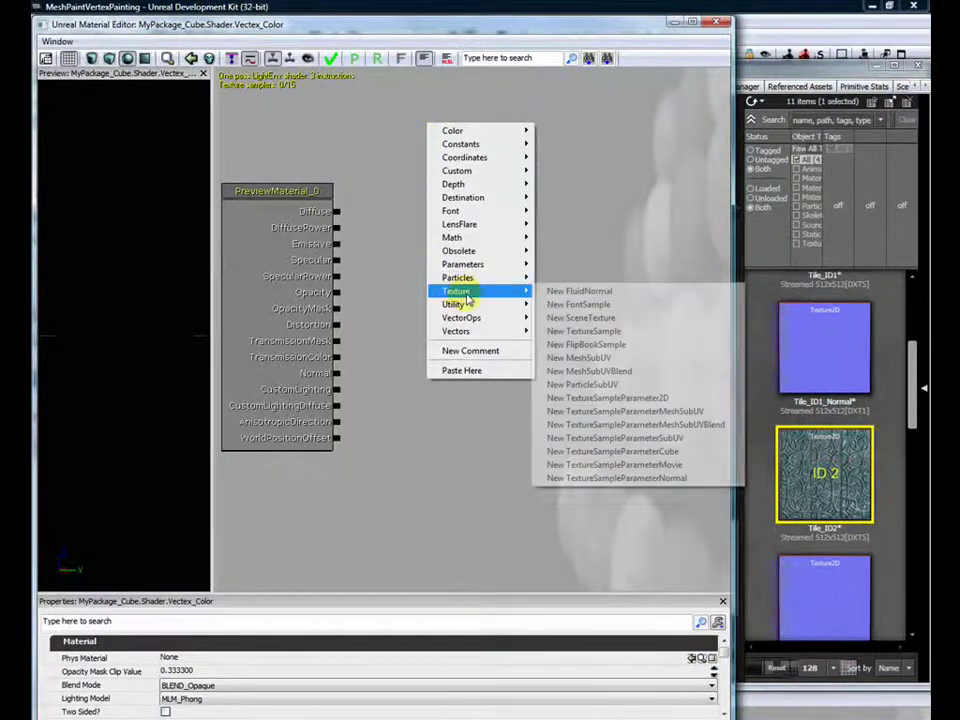
click(621, 333)
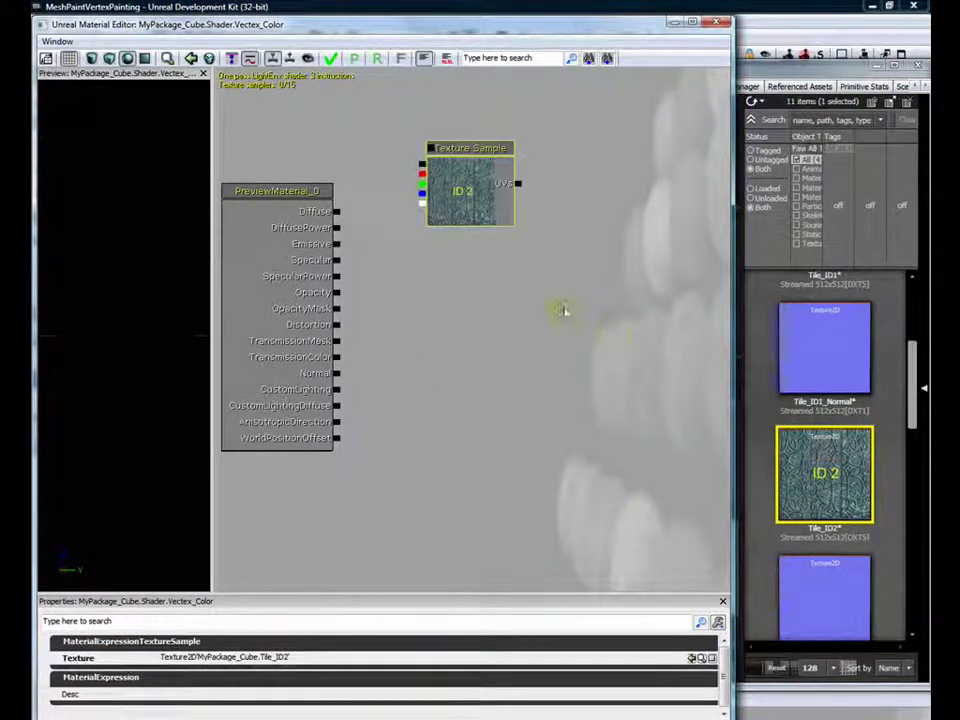
- Add a second Texture Sample node below the ID 2 sample
key(ctrl+shift+f)
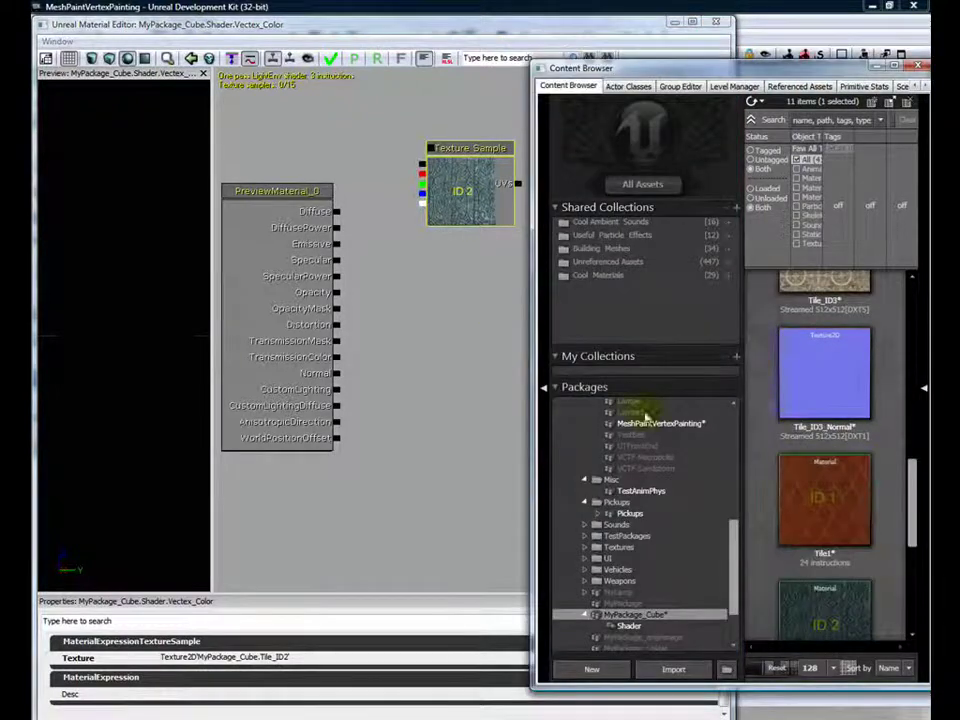
click(810, 500)
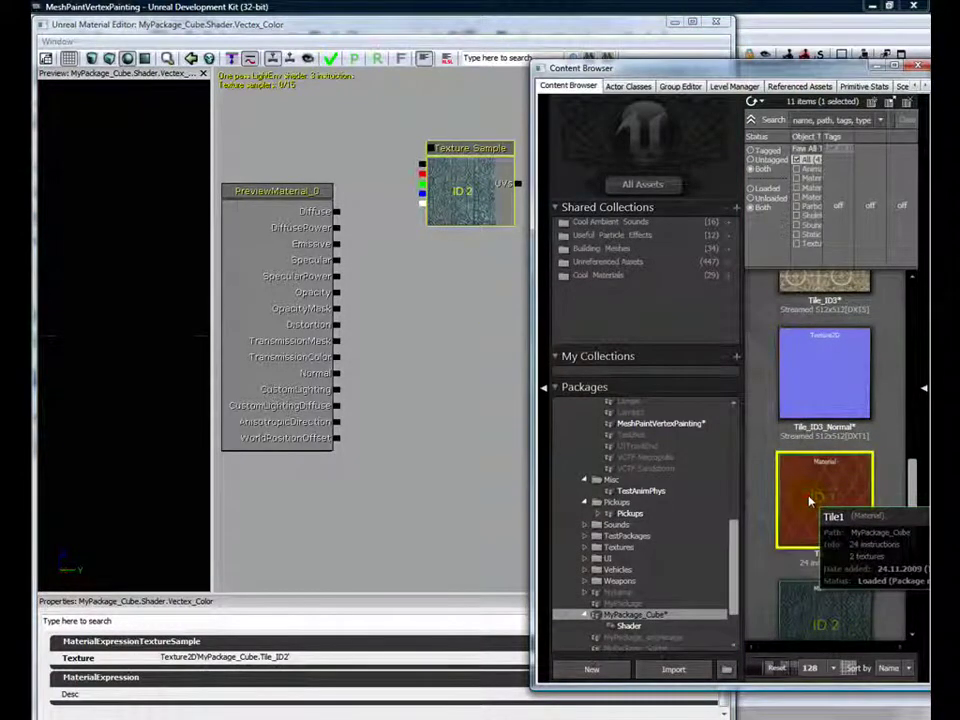
right_click(445, 262)
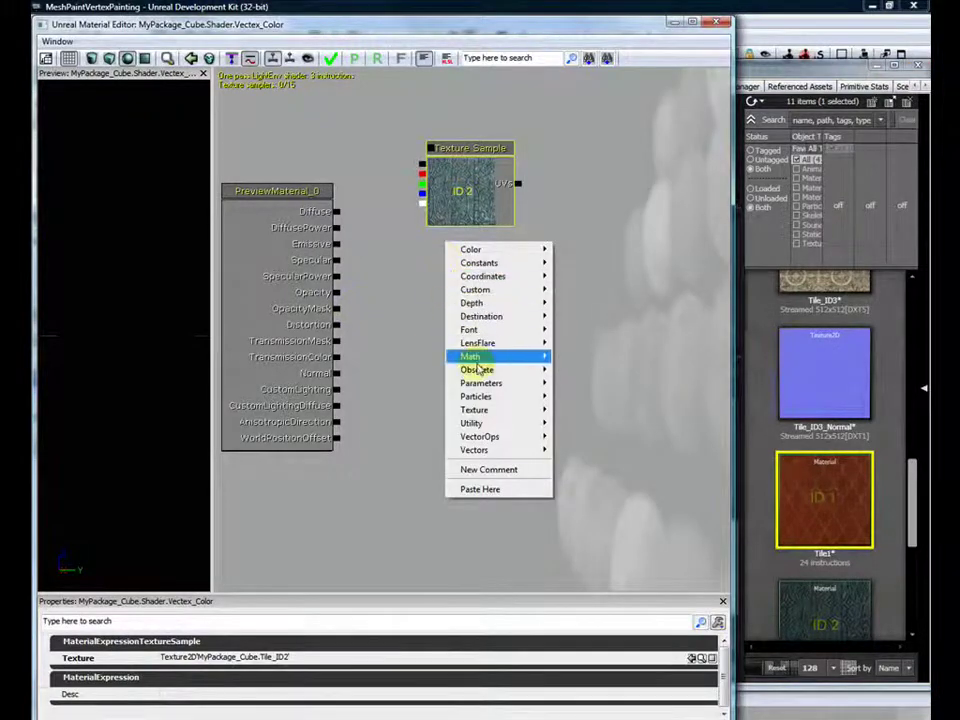
mouse_move(488, 410)
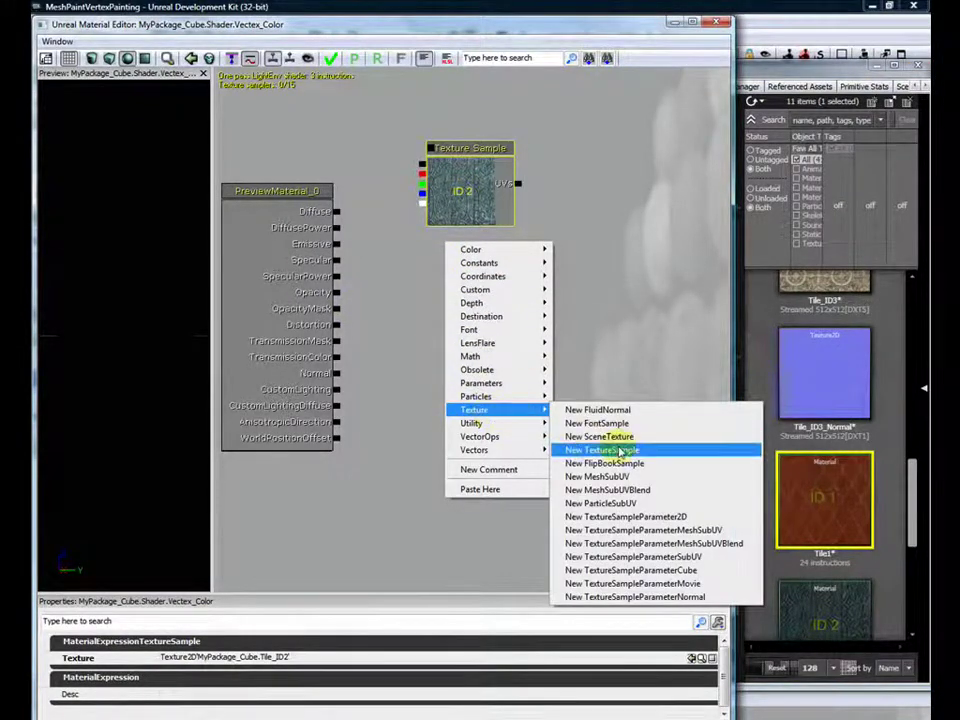
click(620, 451)
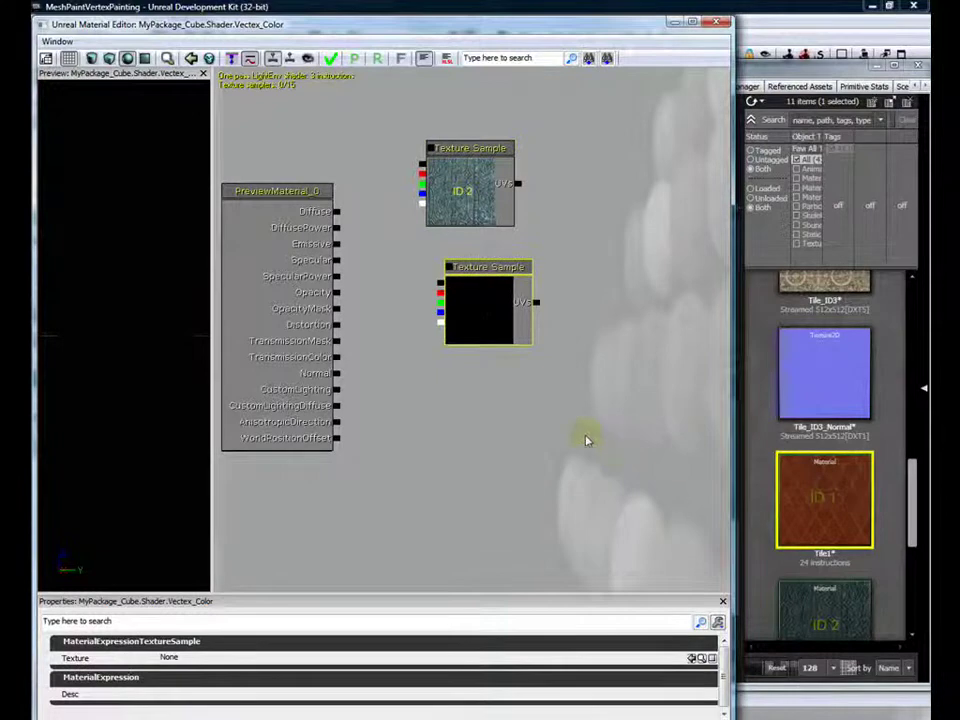
- Assign the Tile_ID1 texture to the empty Texture Sample node
click(478, 300)
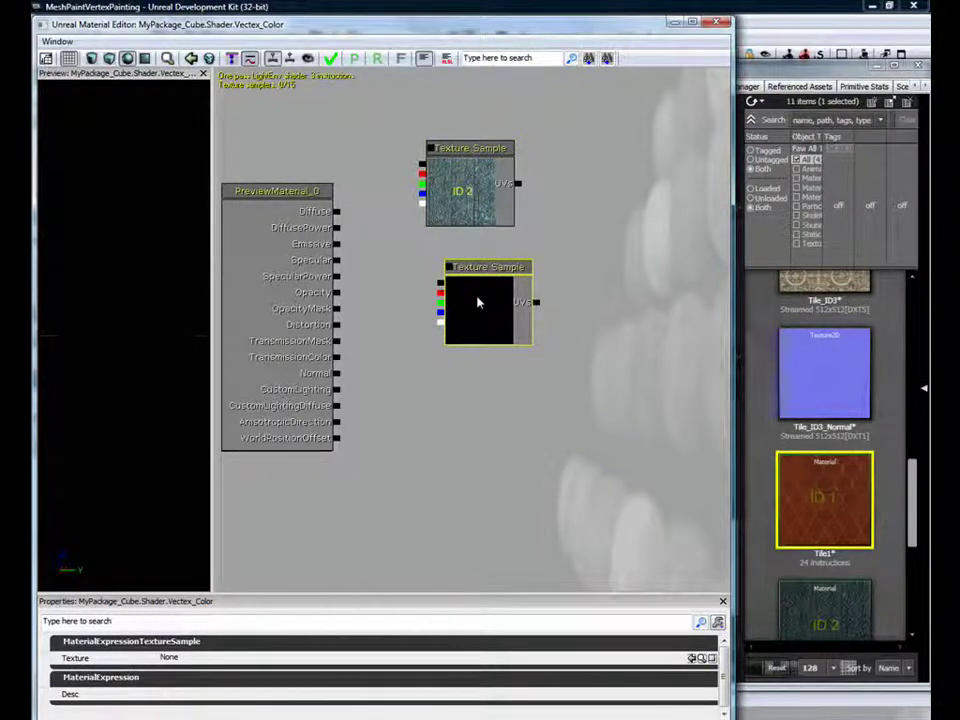
key(ctrl+shift+f)
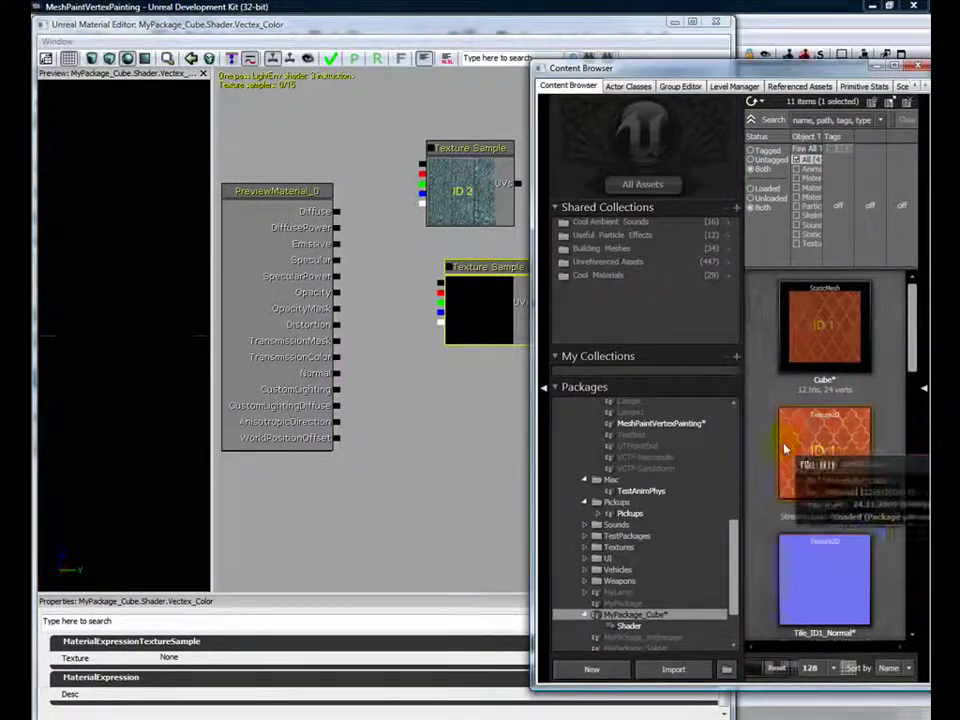
click(822, 452)
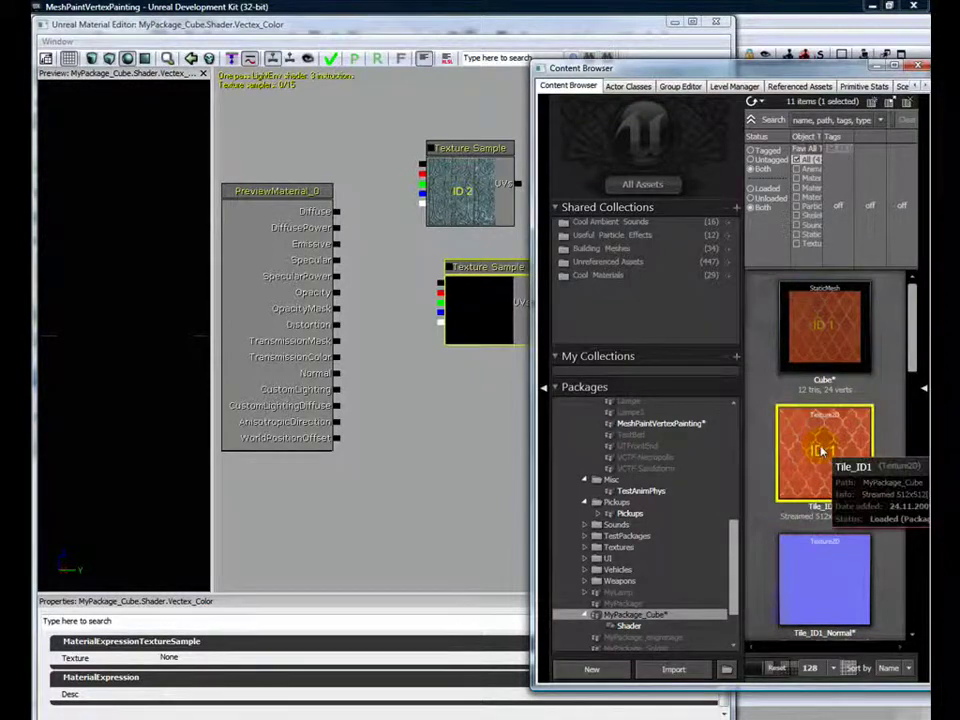
click(474, 314)
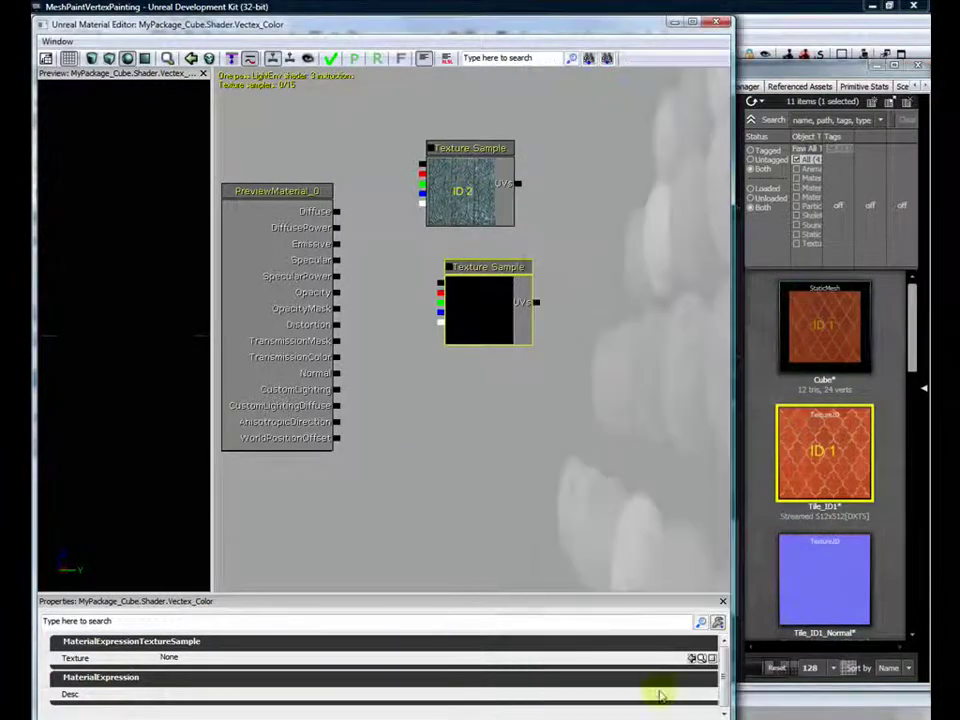
click(692, 659)
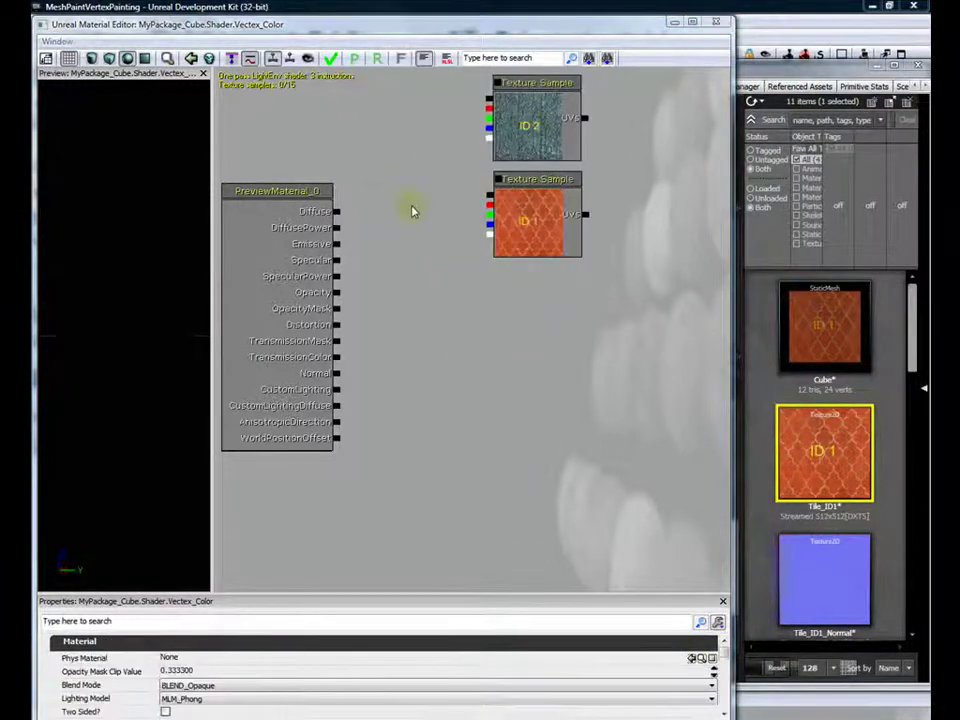
- Add a LinearInterpolate node between the material and the texture samples, and connect its output to Diffuse
right_click(390, 145)
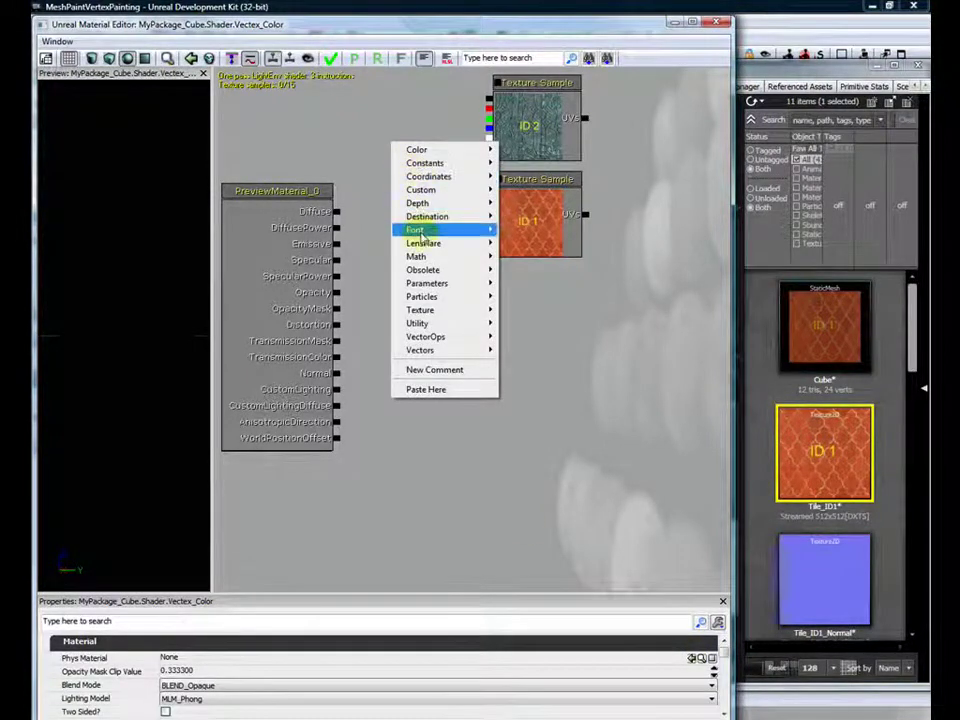
mouse_move(428, 257)
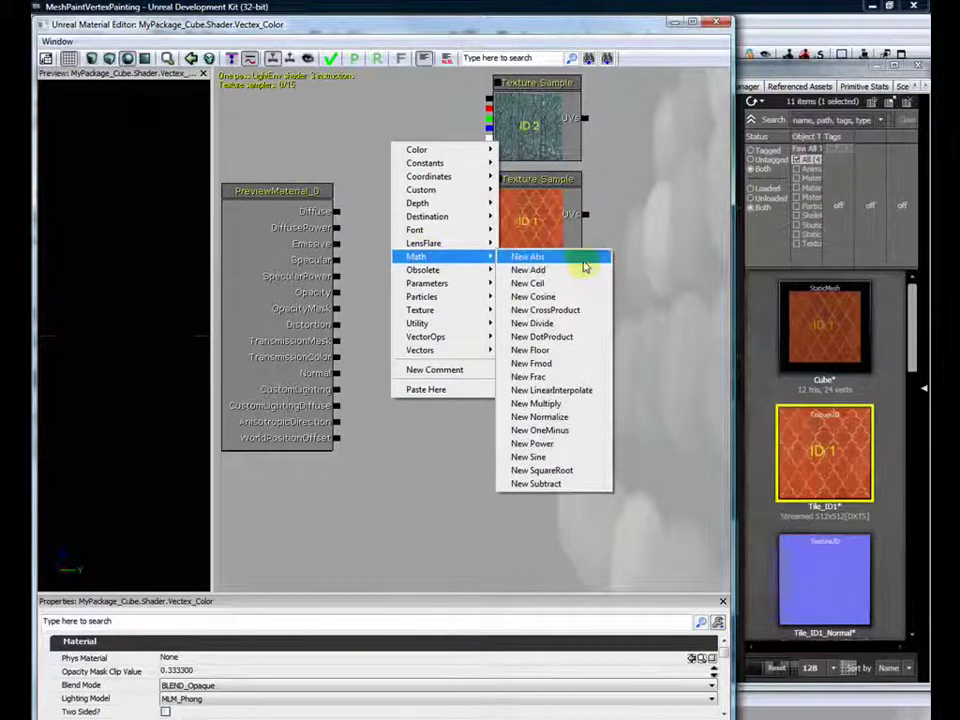
click(577, 393)
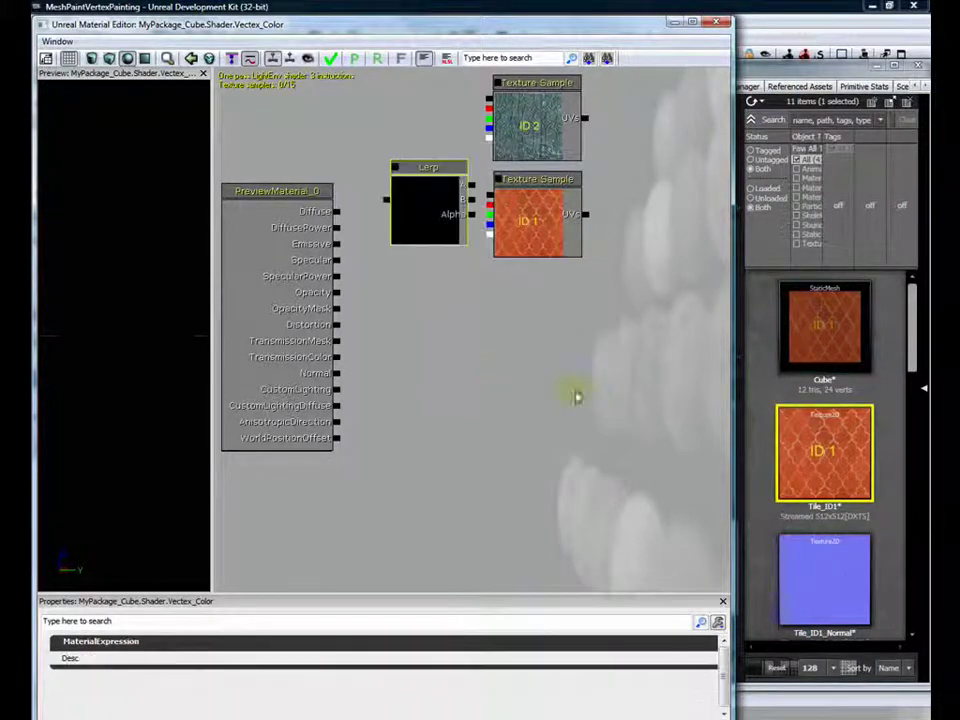
drag(421, 210, 395, 137)
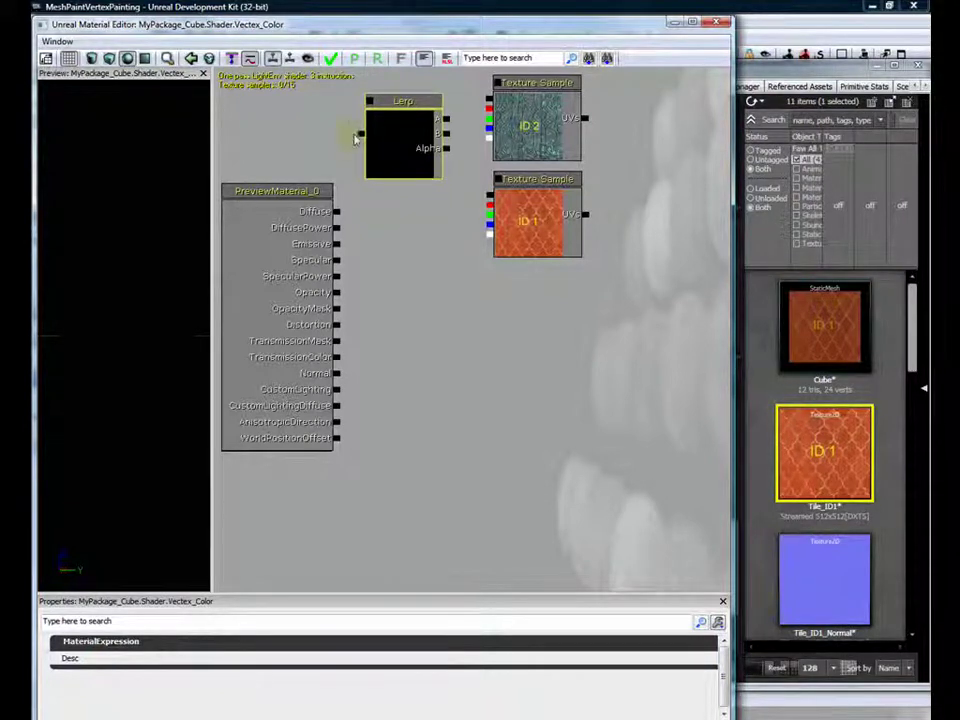
drag(363, 137, 338, 211)
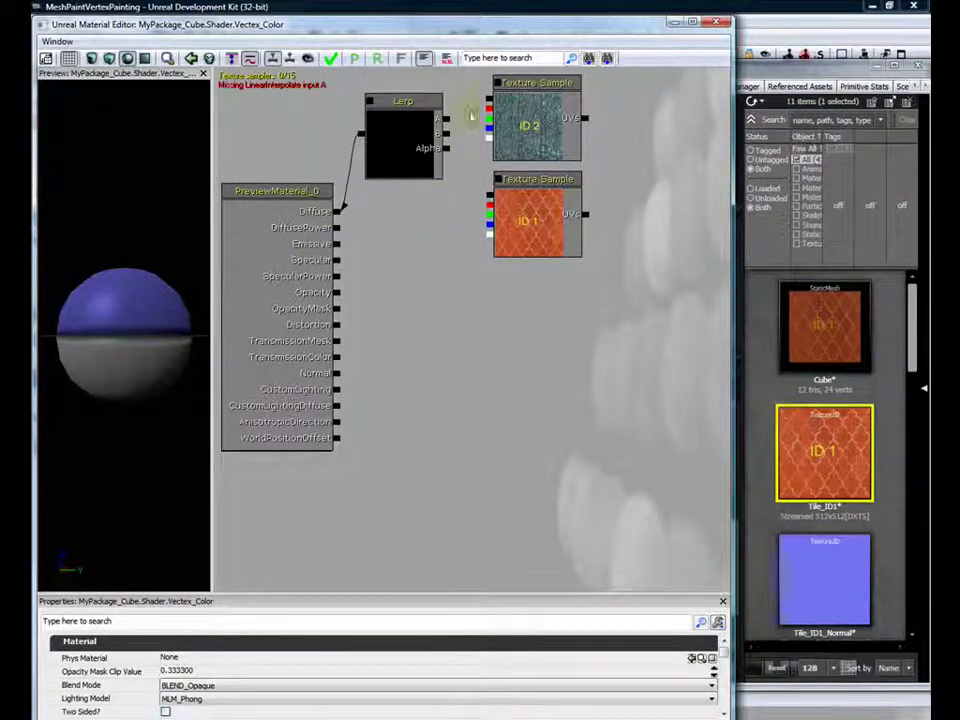
- Connect the ID 2 texture's color output to Lerp input A and the ID 1 texture's to input B
drag(491, 101, 446, 121)
drag(489, 197, 480, 178)
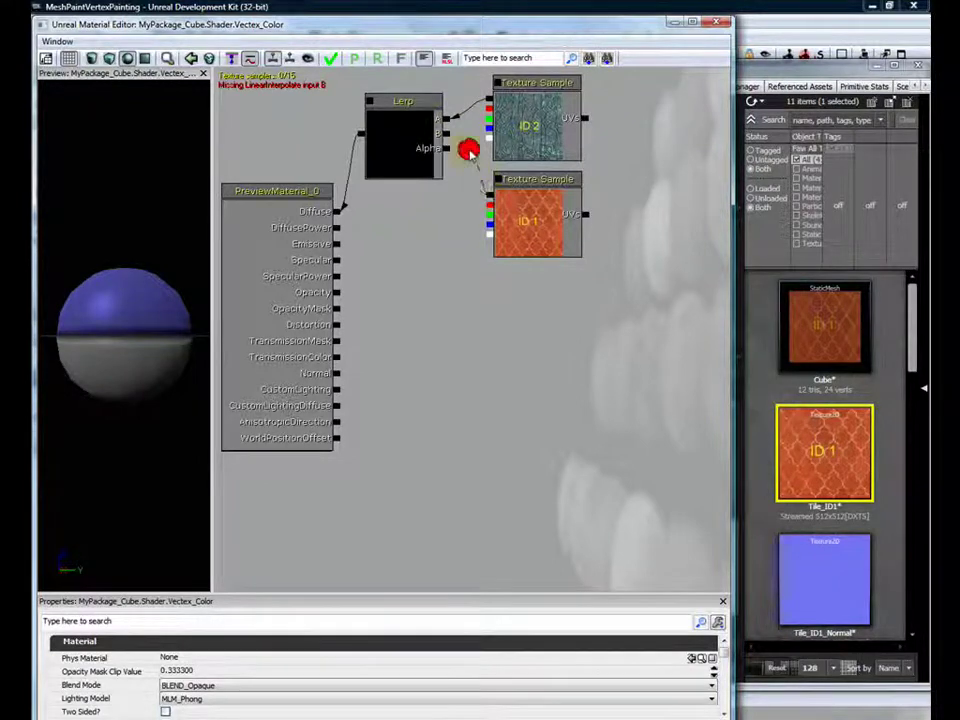
drag(448, 136, 450, 138)
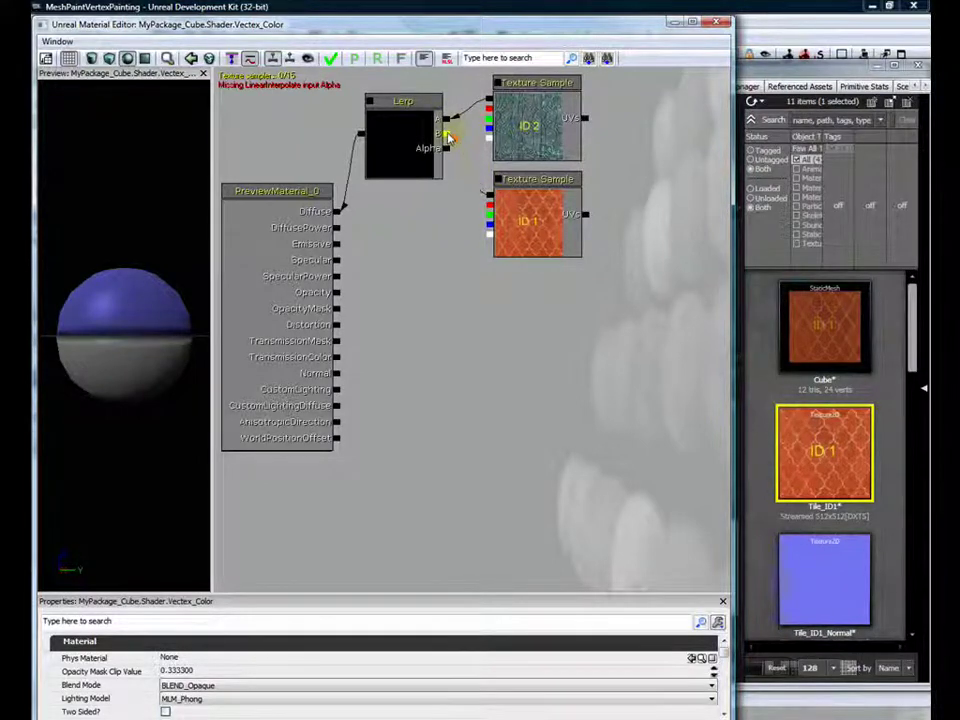
- Add a VertexColor node well below the texture samples and connect its red channel to the Lerp's Alpha input
right_click(441, 284)
mouse_move(484, 283)
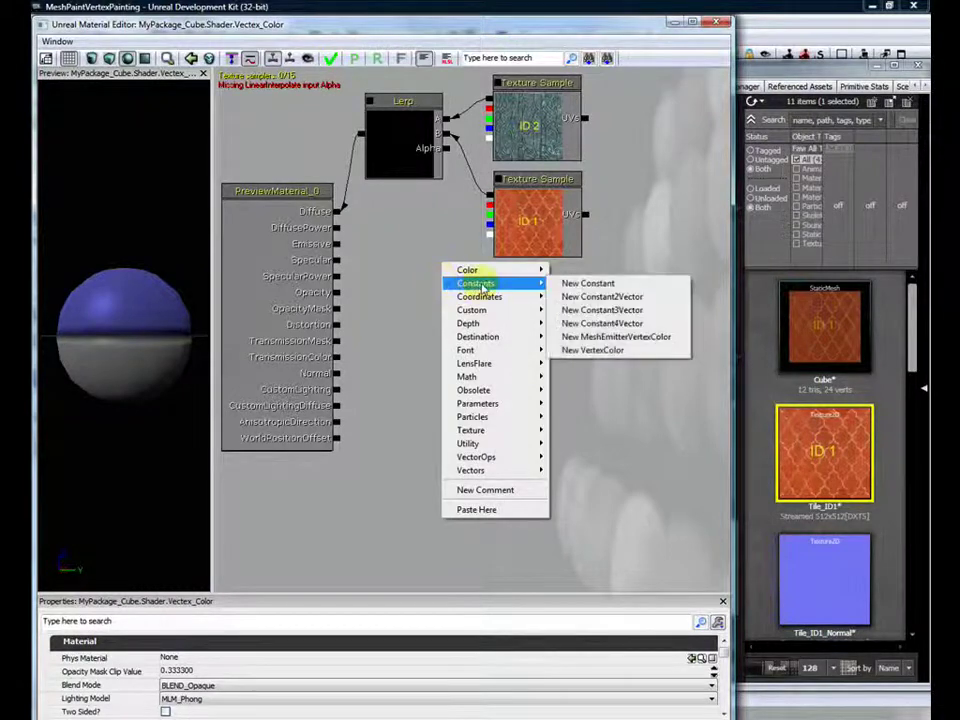
click(580, 351)
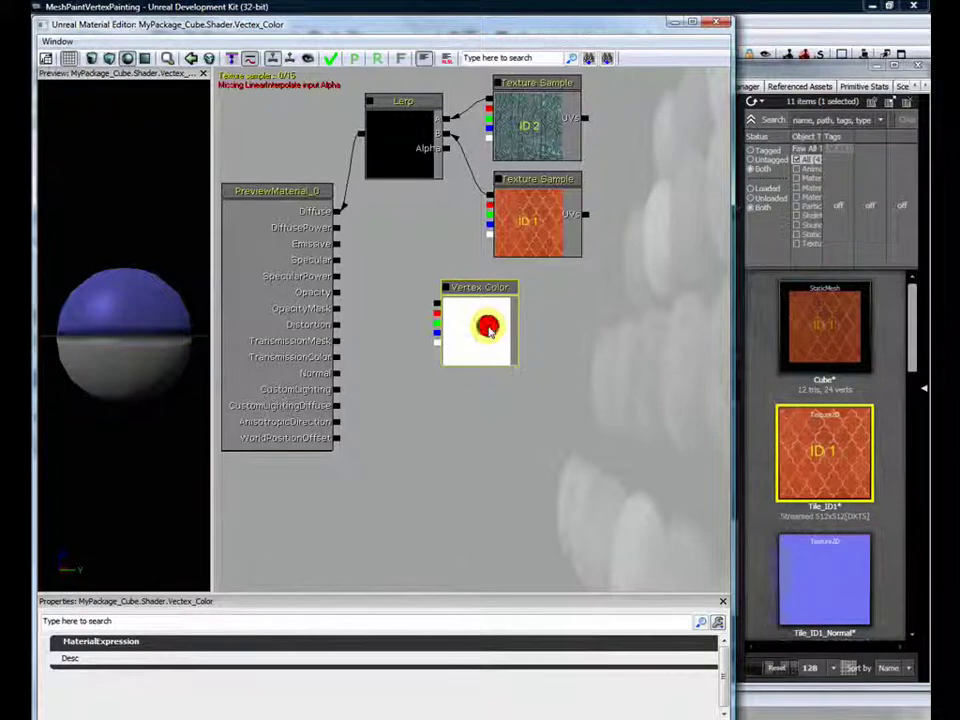
drag(474, 325, 553, 520)
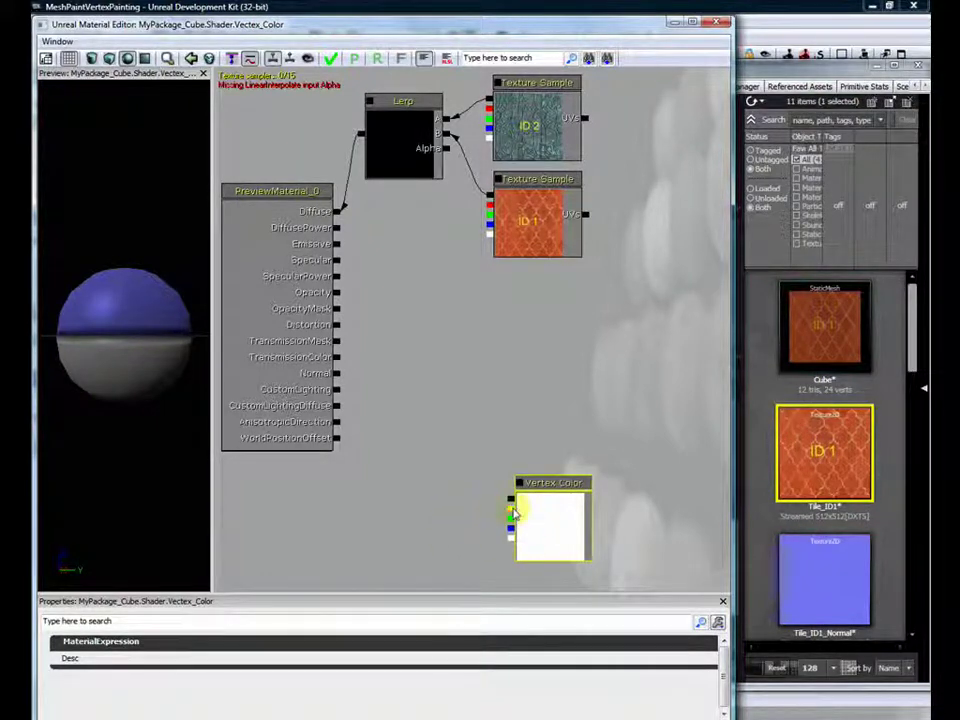
drag(511, 509, 448, 150)
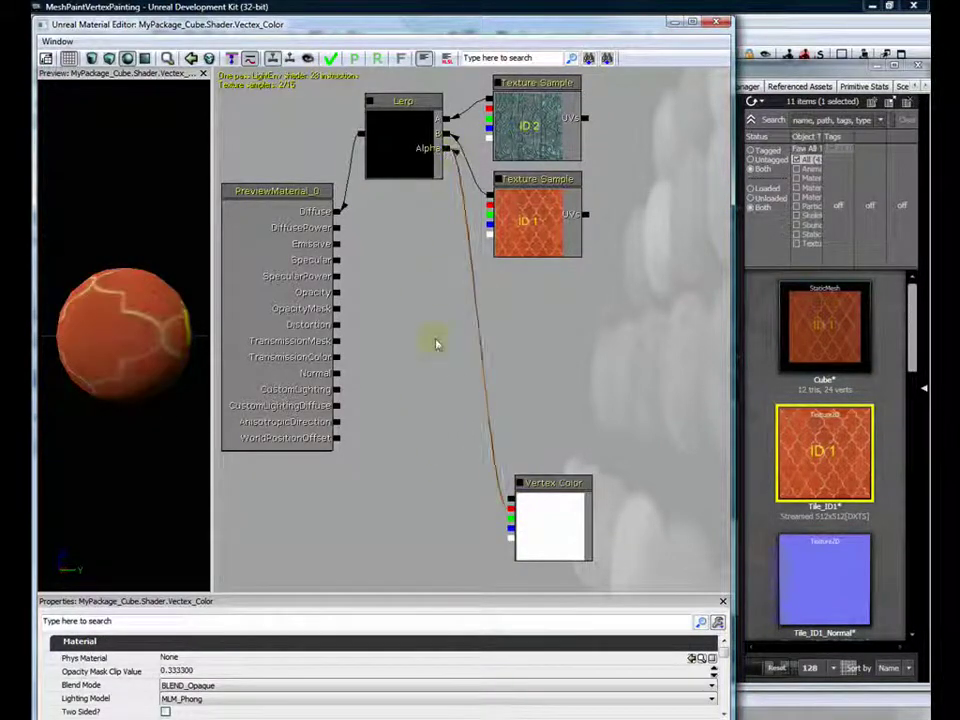
- Add a Texture Sample node using Tile_ID1_Normal and place it just below the ID 1 texture sample
click(820, 577)
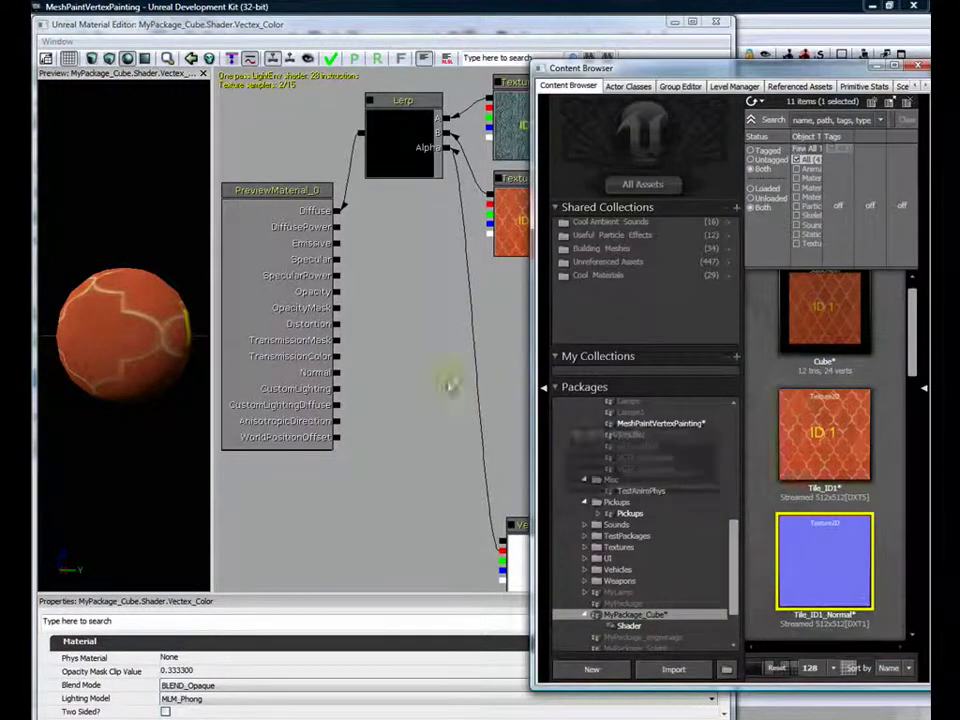
right_click(497, 335)
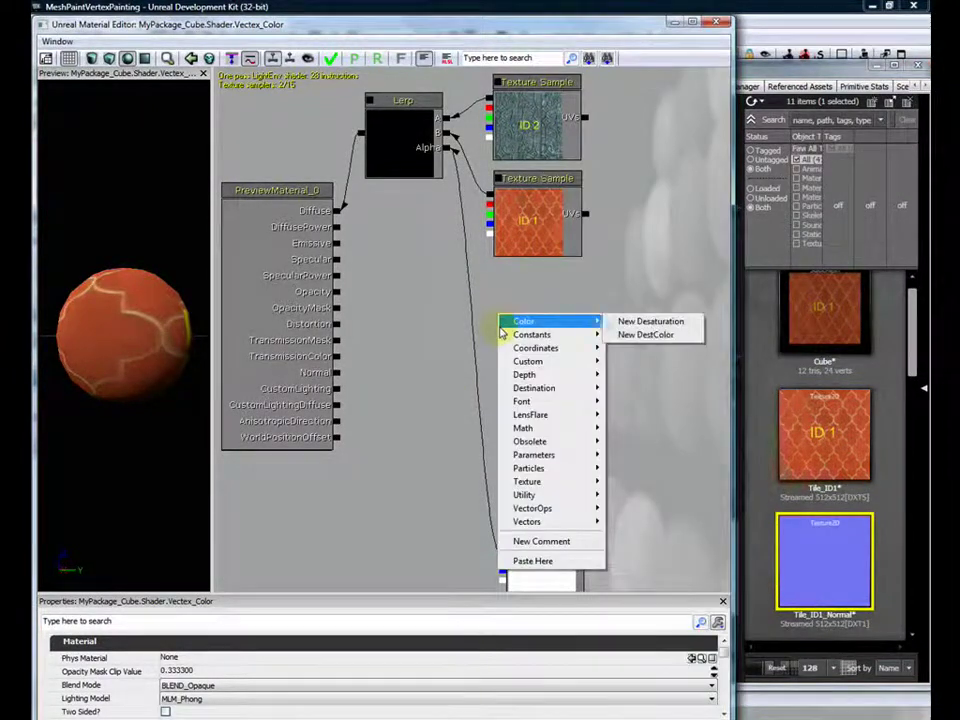
mouse_move(529, 486)
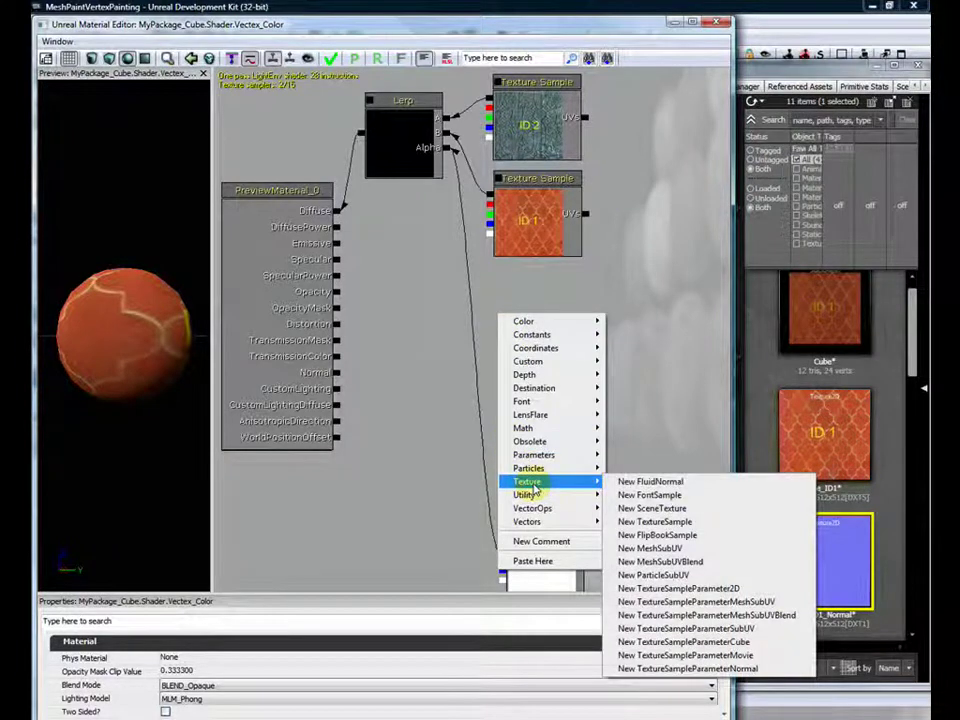
click(687, 523)
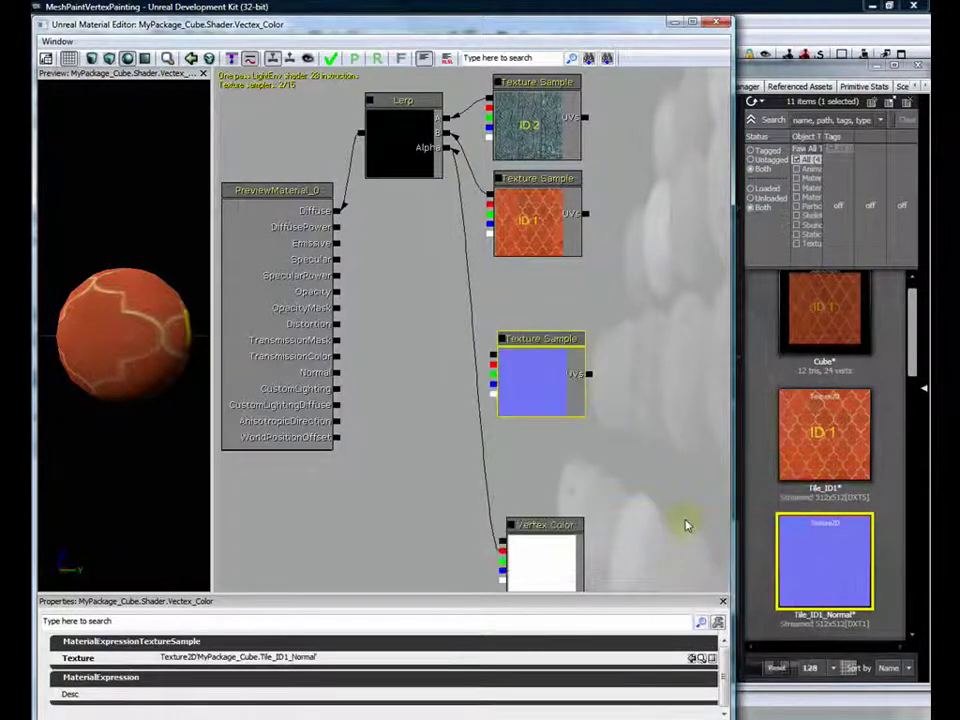
drag(538, 380, 531, 342)
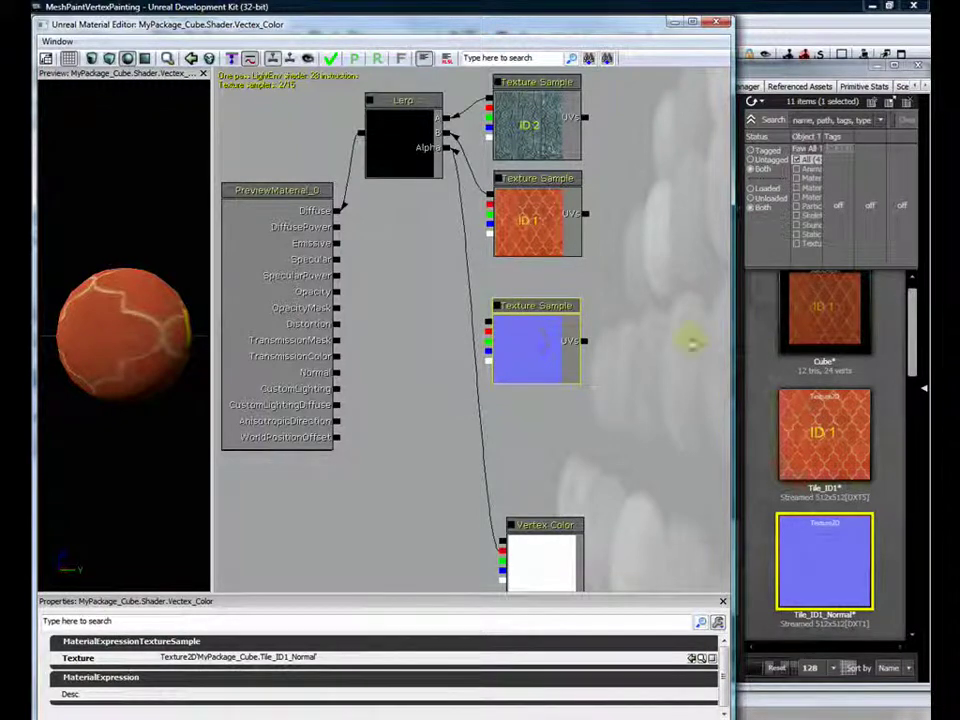
- Add a Texture Sample node using Tile_ID2_Normal and place it directly below the Tile_ID1_Normal sample
drag(911, 326, 916, 398)
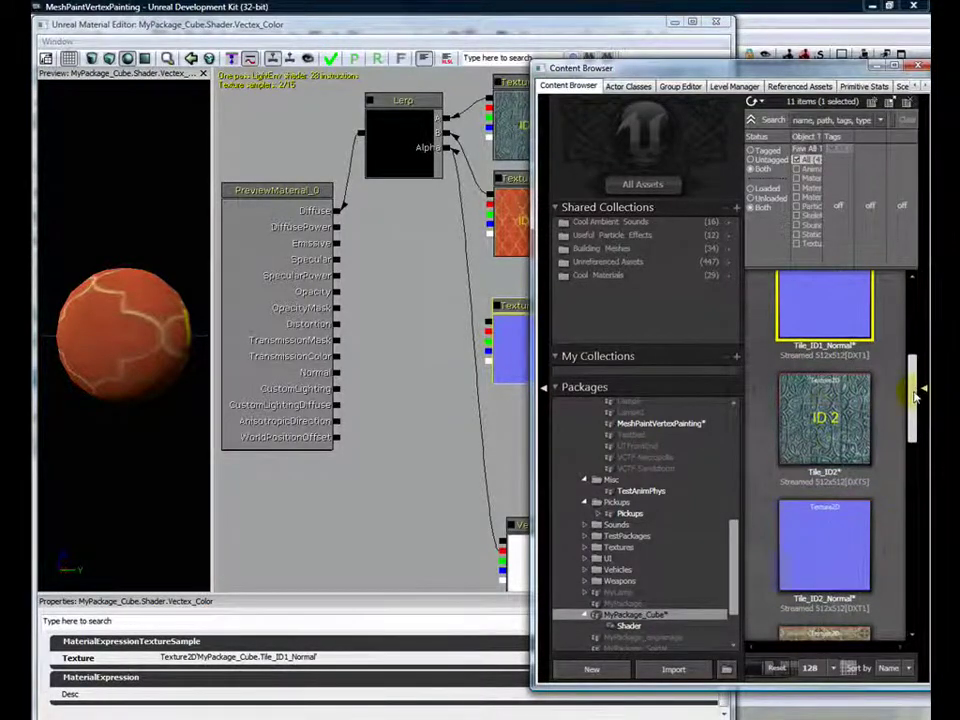
drag(640, 67, 665, 55)
click(840, 530)
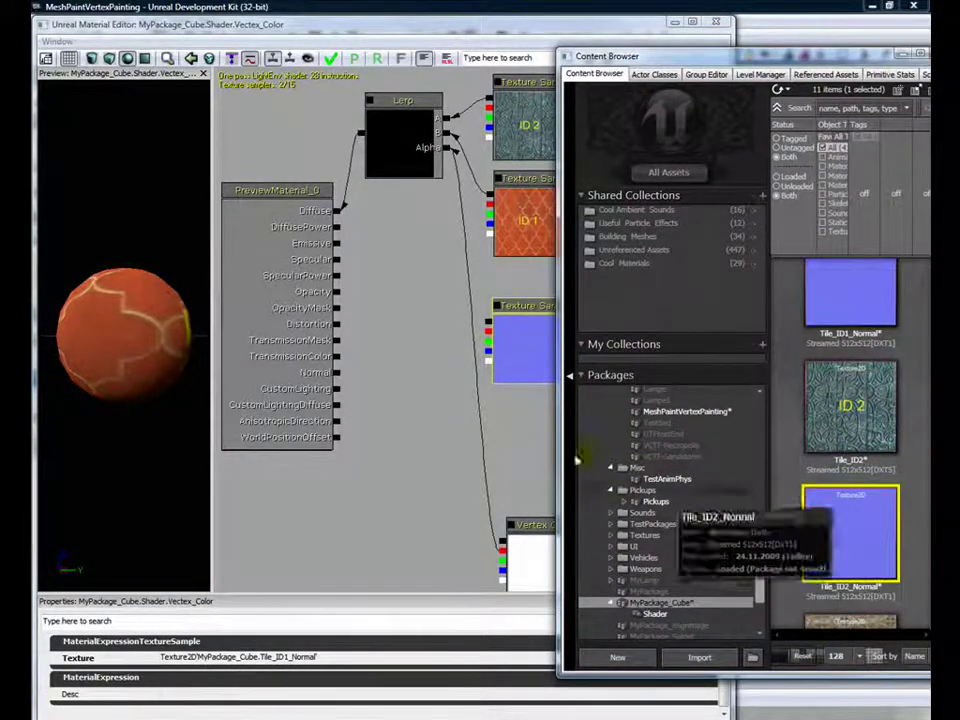
right_click(508, 425)
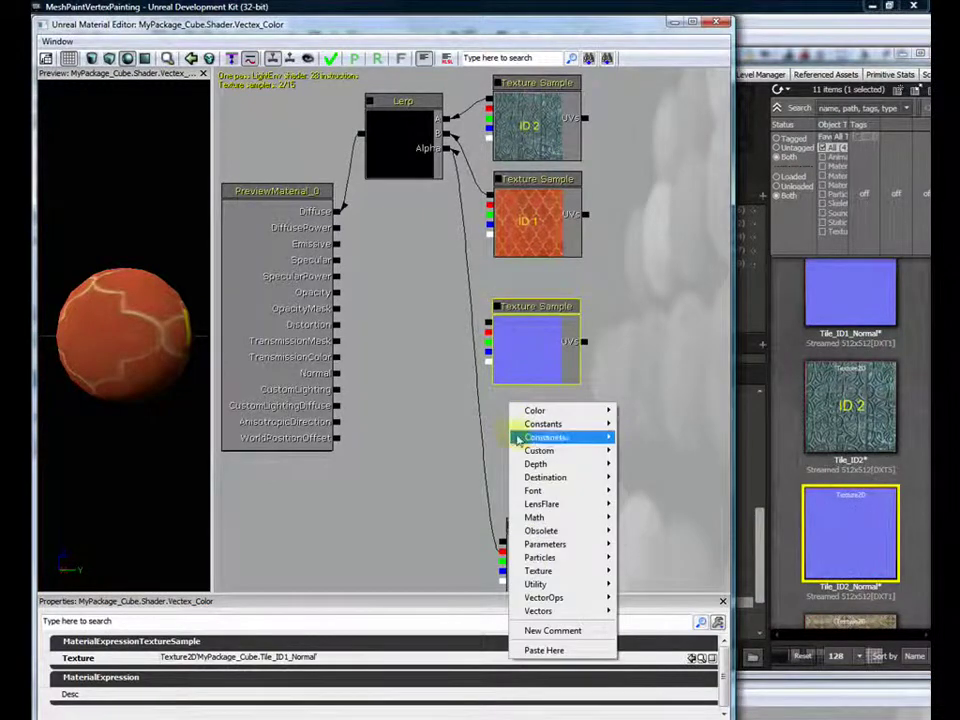
mouse_move(538, 578)
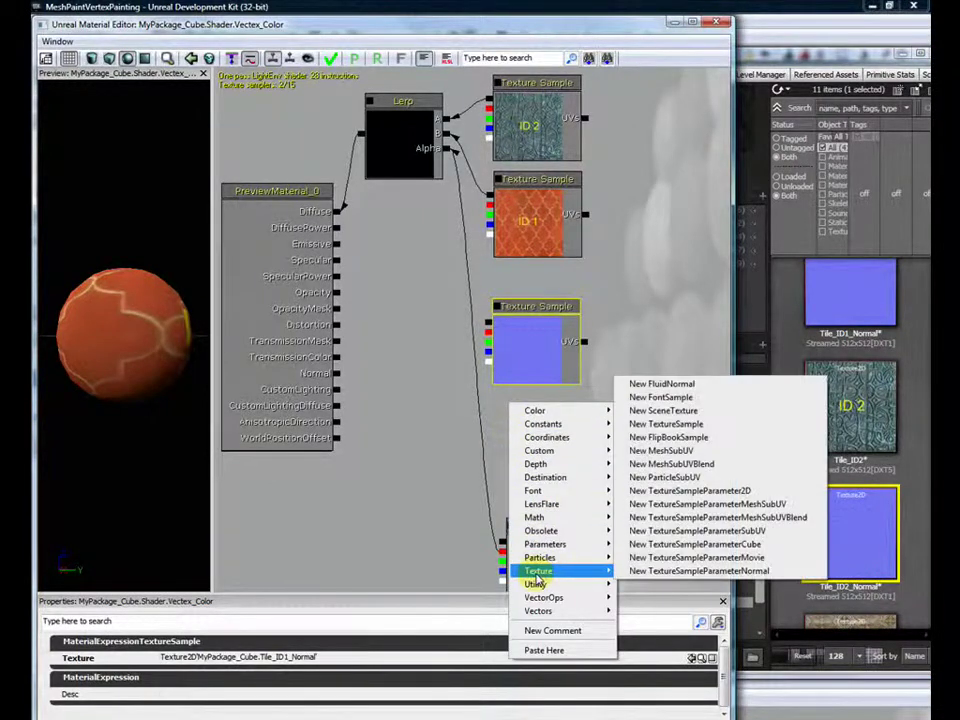
click(680, 425)
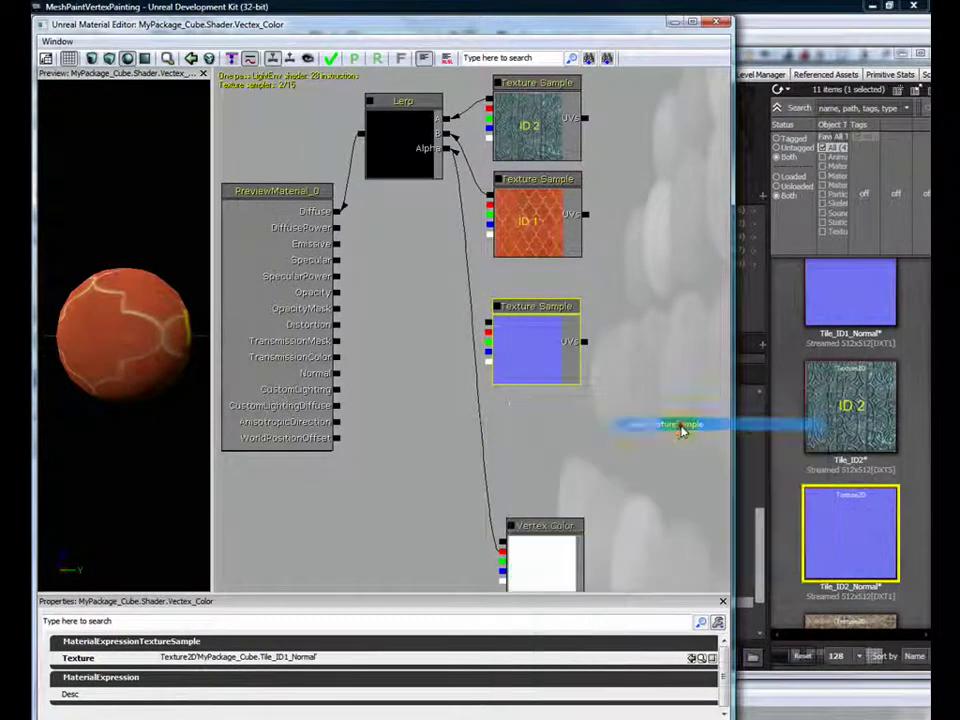
click(550, 473)
drag(550, 478, 533, 453)
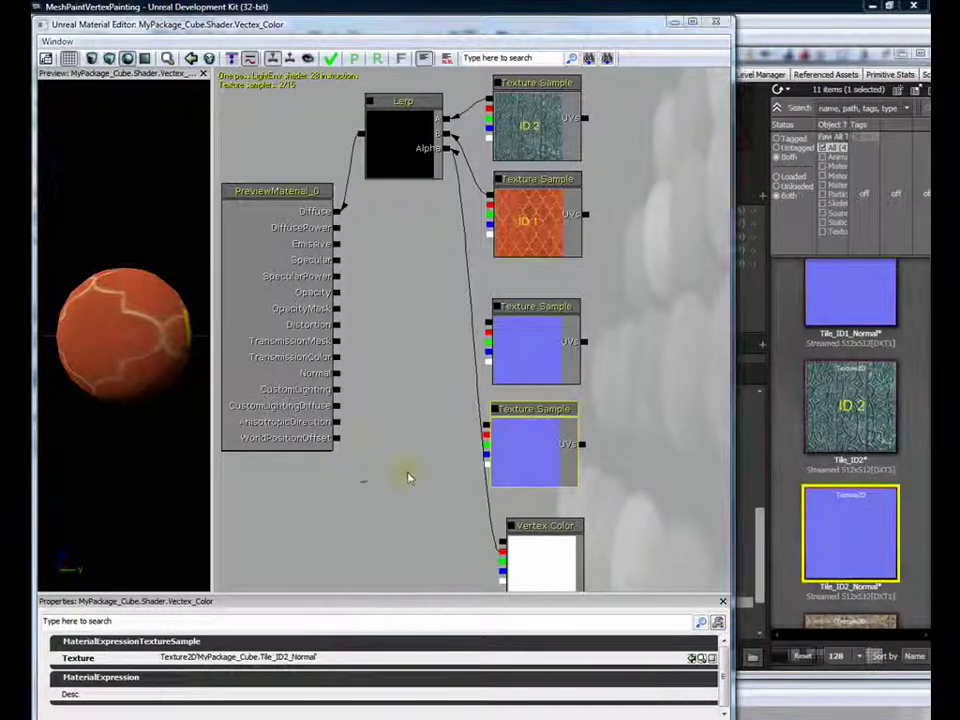
- Add a second LinearInterpolate node and place it between the material and the two normal map samples
right_click(386, 428)
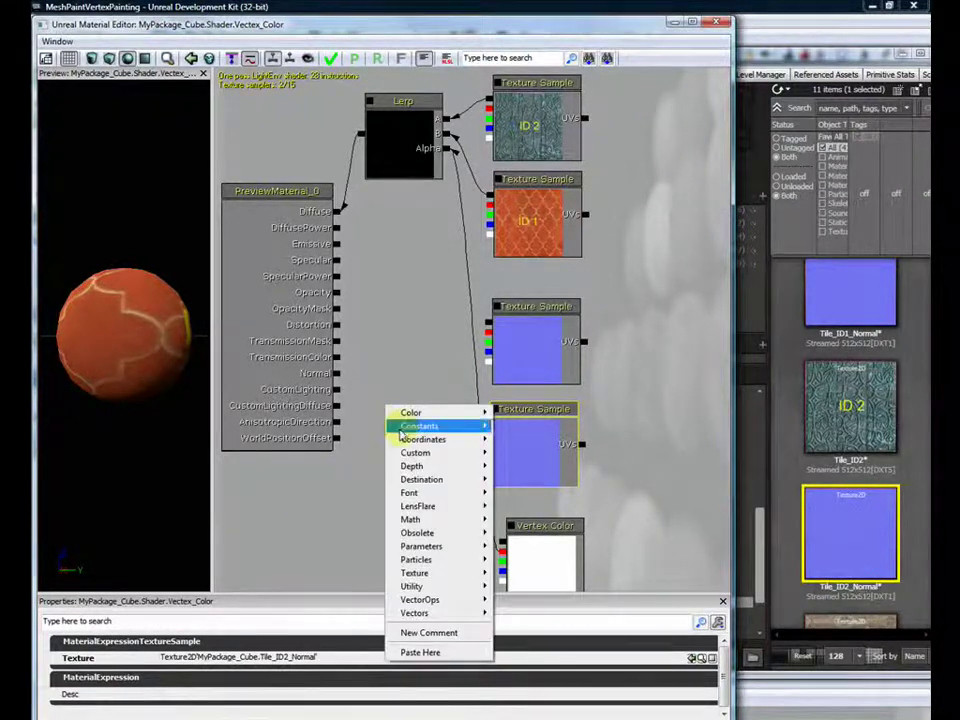
mouse_move(404, 430)
mouse_move(410, 521)
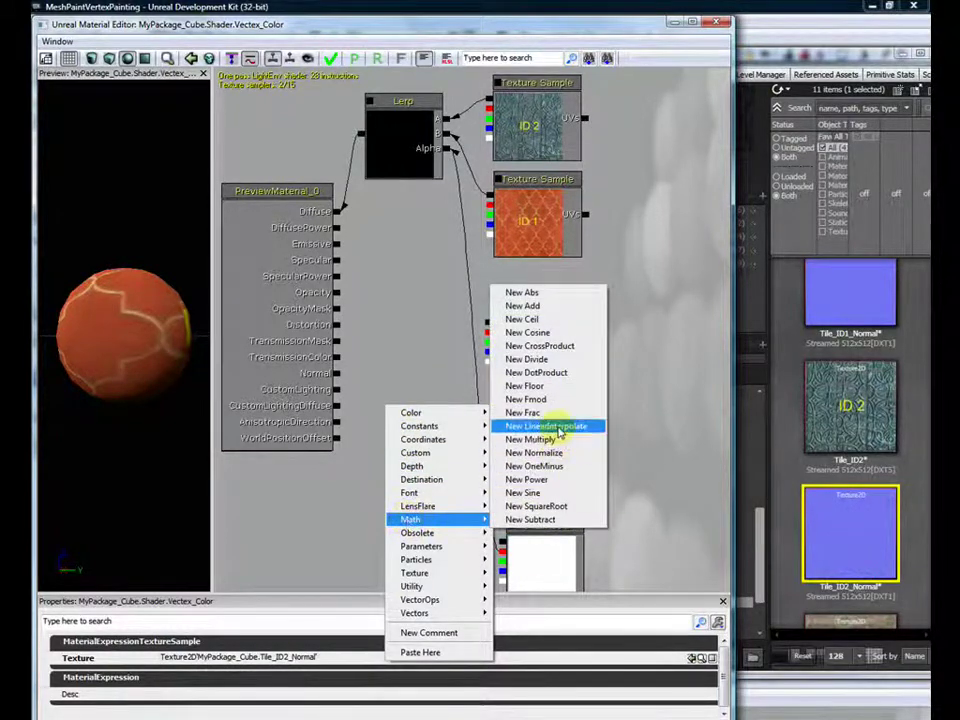
click(550, 426)
click(418, 461)
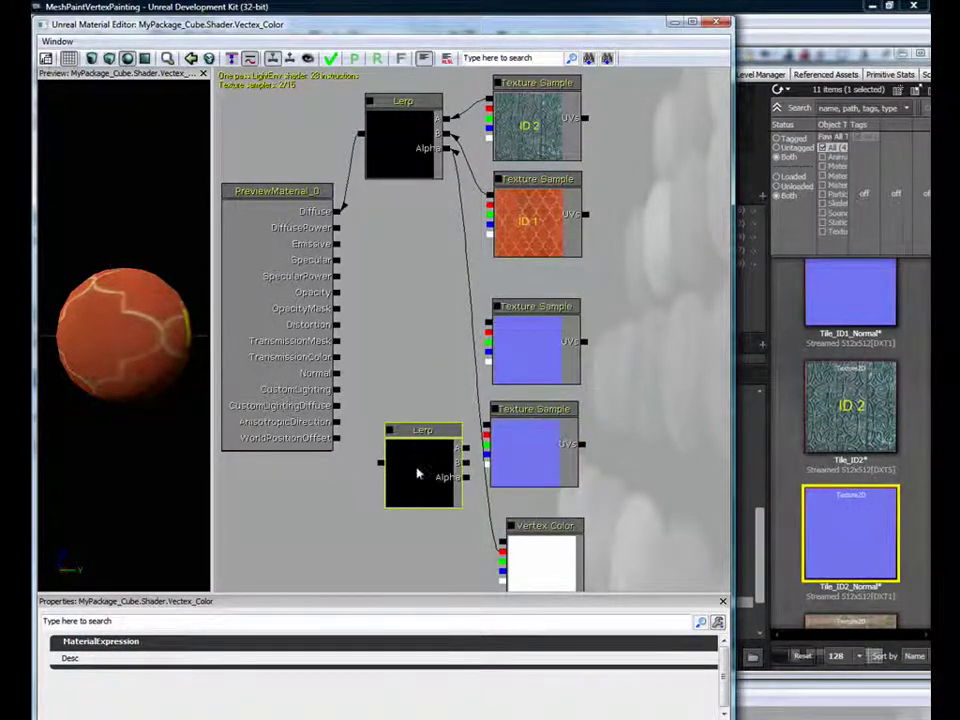
drag(418, 474, 404, 374)
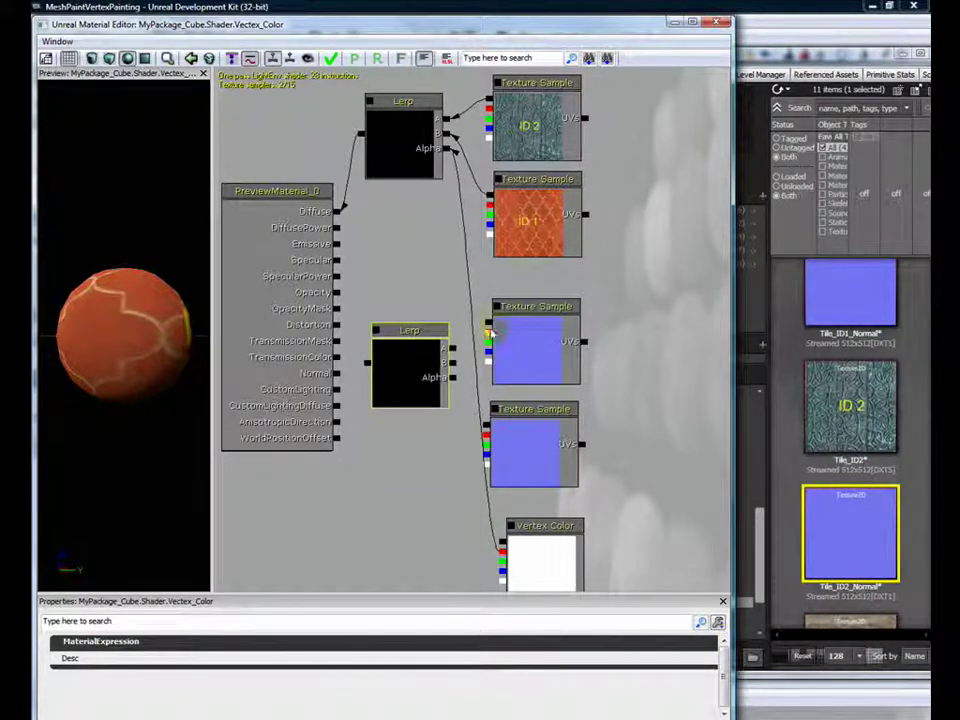
- Wire the second Lerp: Tile_ID1_Normal into A, Tile_ID2_Normal into B, the vertex color's red channel into Alpha, and its output into Normal
drag(491, 327, 452, 350)
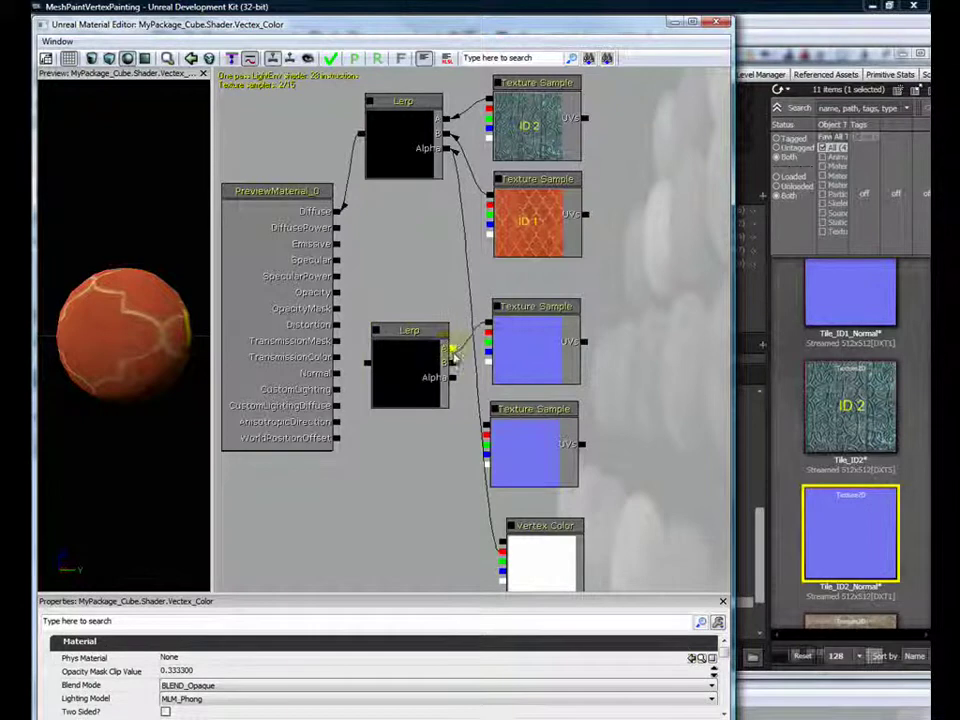
click(469, 406)
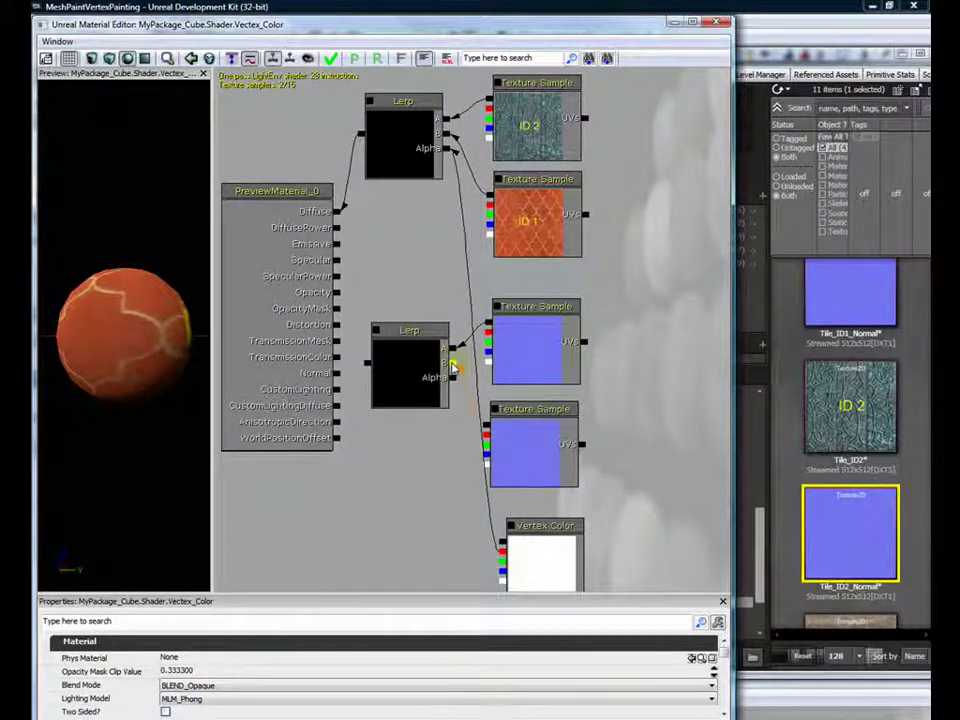
alt+click(503, 549)
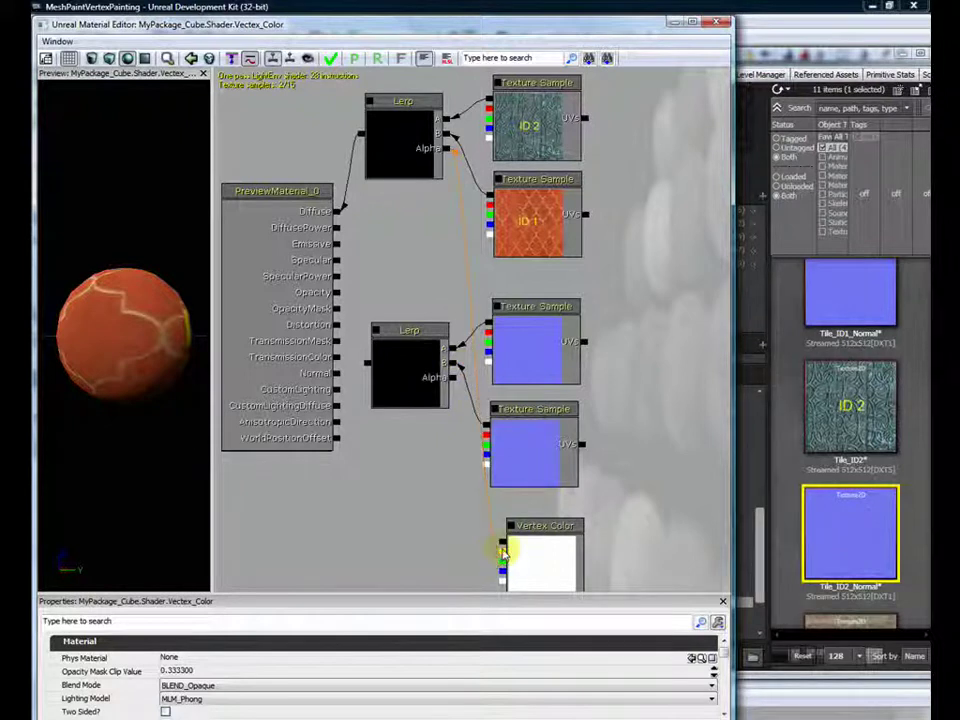
drag(503, 549, 455, 378)
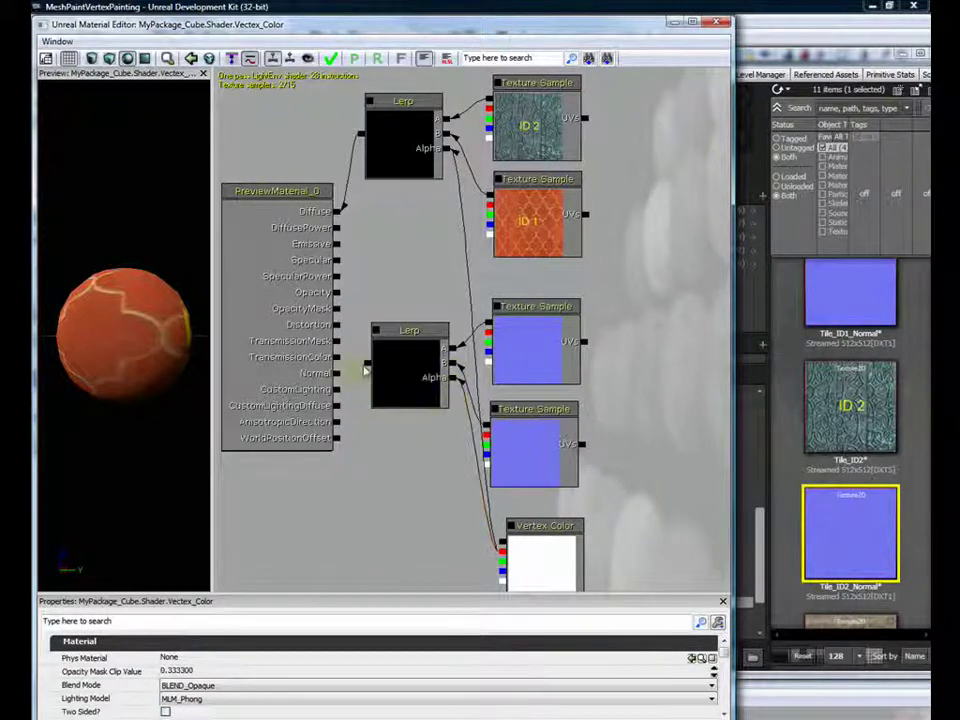
drag(353, 374, 337, 373)
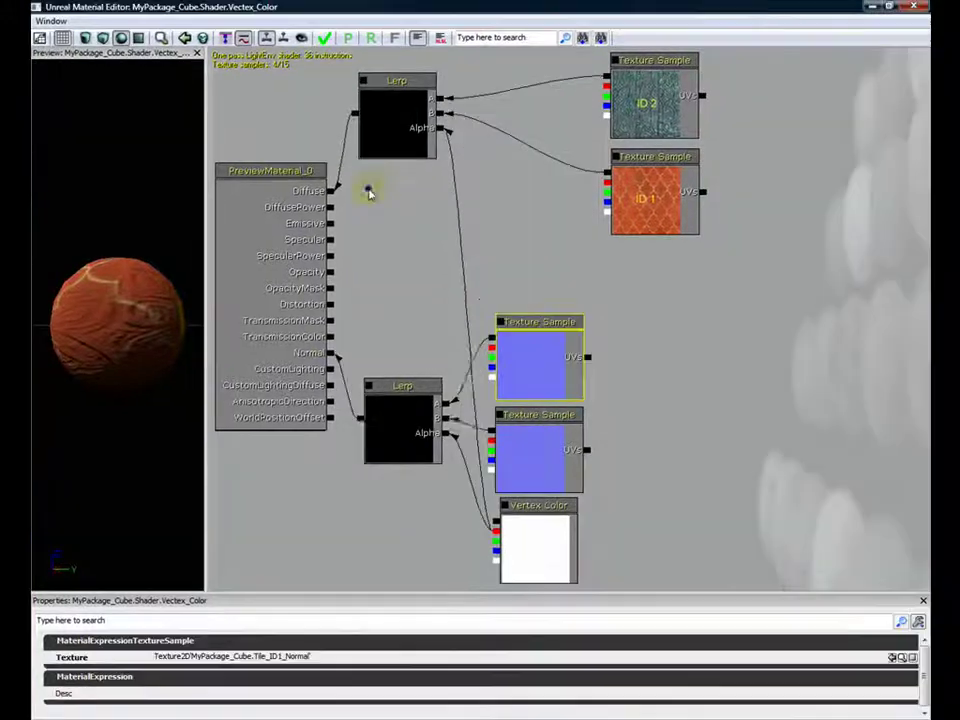
- Add a third LinearInterpolate node just below the diffuse Lerp and connect its output to Specular
right_click(369, 174)
mouse_move(393, 287)
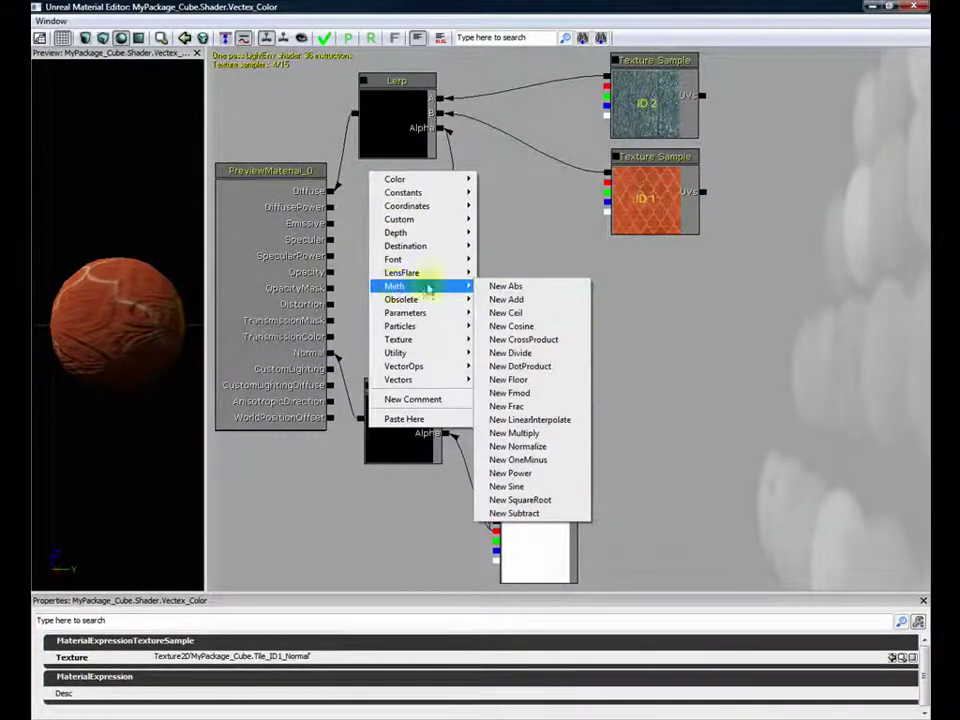
click(513, 420)
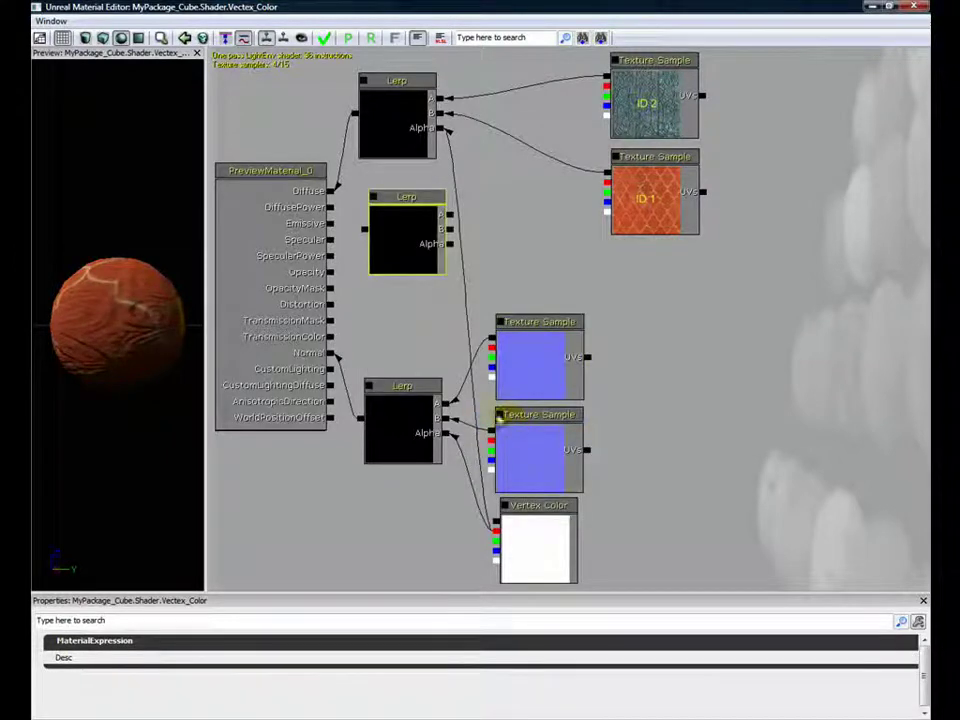
drag(393, 236, 382, 228)
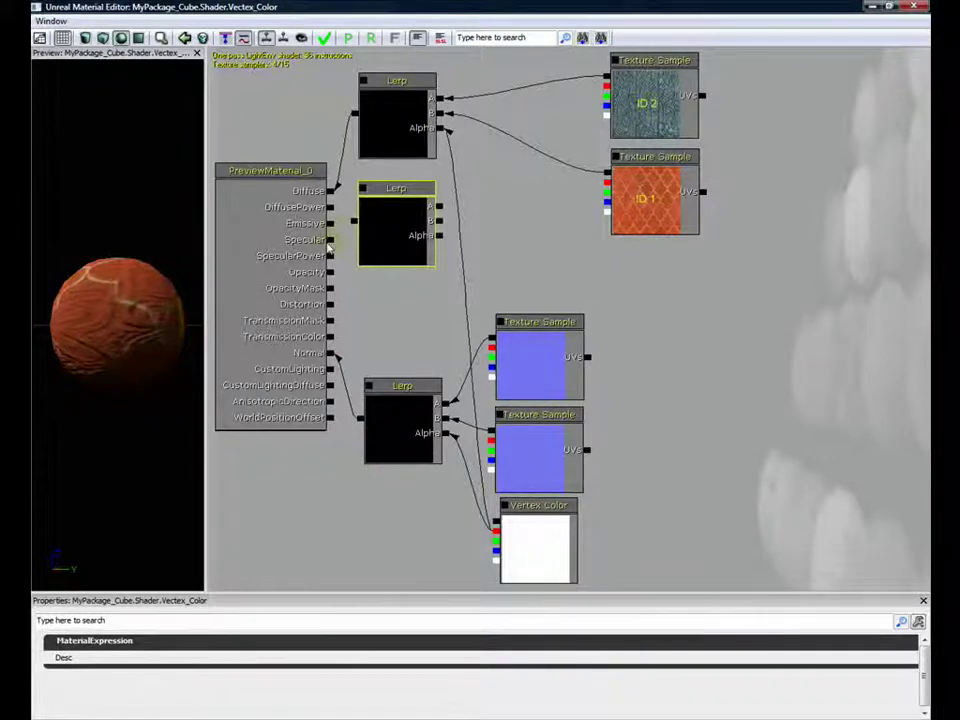
drag(330, 240, 353, 227)
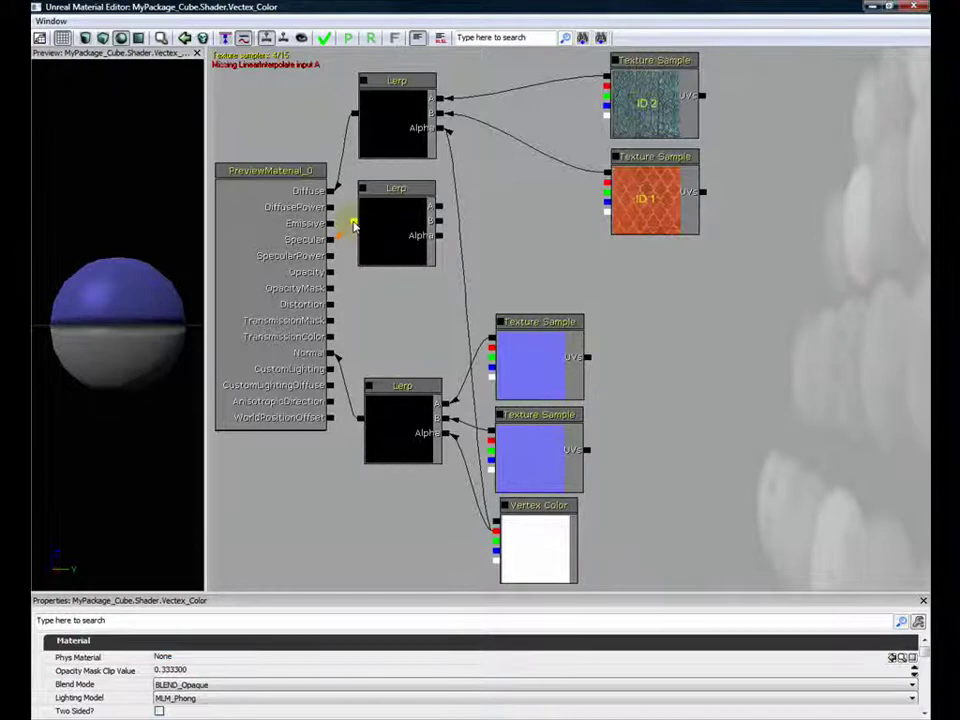
- Move the ID 1 and ID 2 texture samples farther from the Lerps and place a new Multiply node in the gap
ctrl+drag(488, 181, 572, 178)
right_click(547, 177)
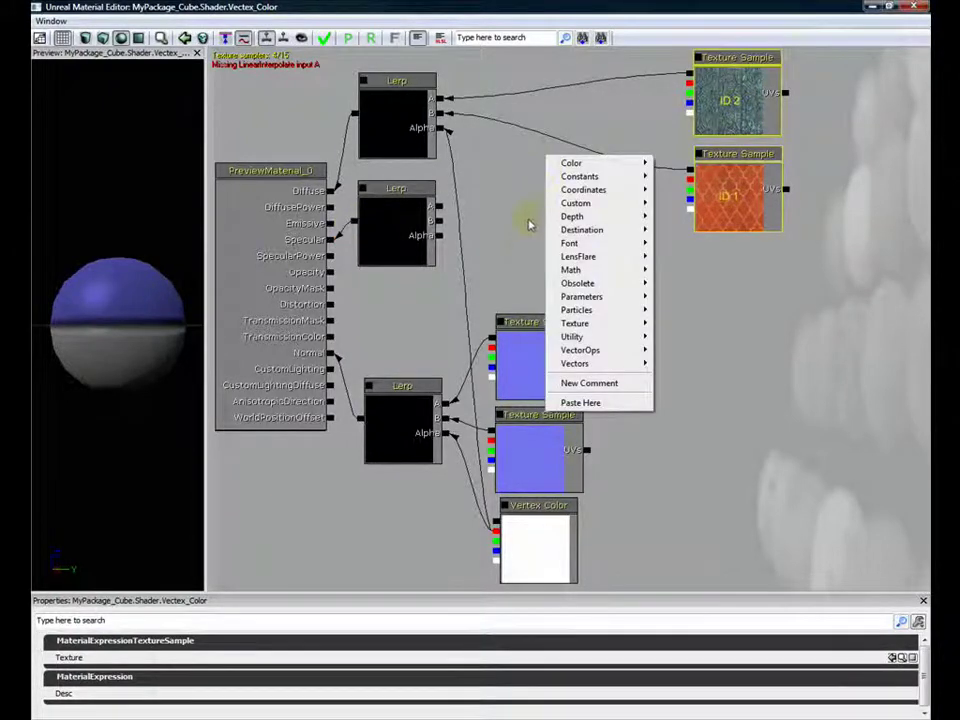
mouse_move(571, 271)
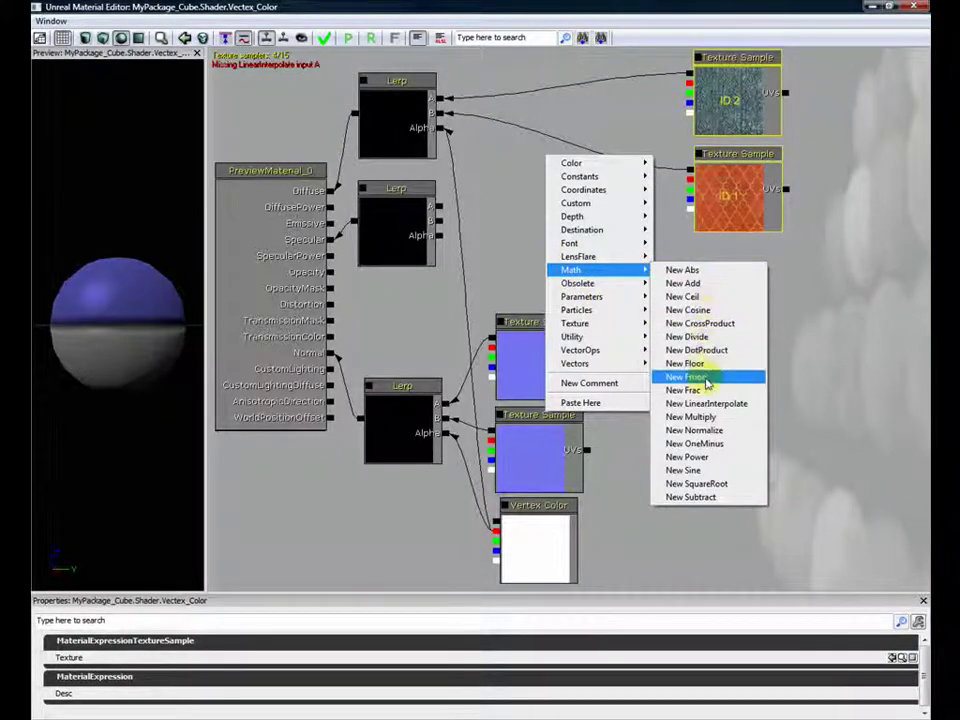
click(705, 417)
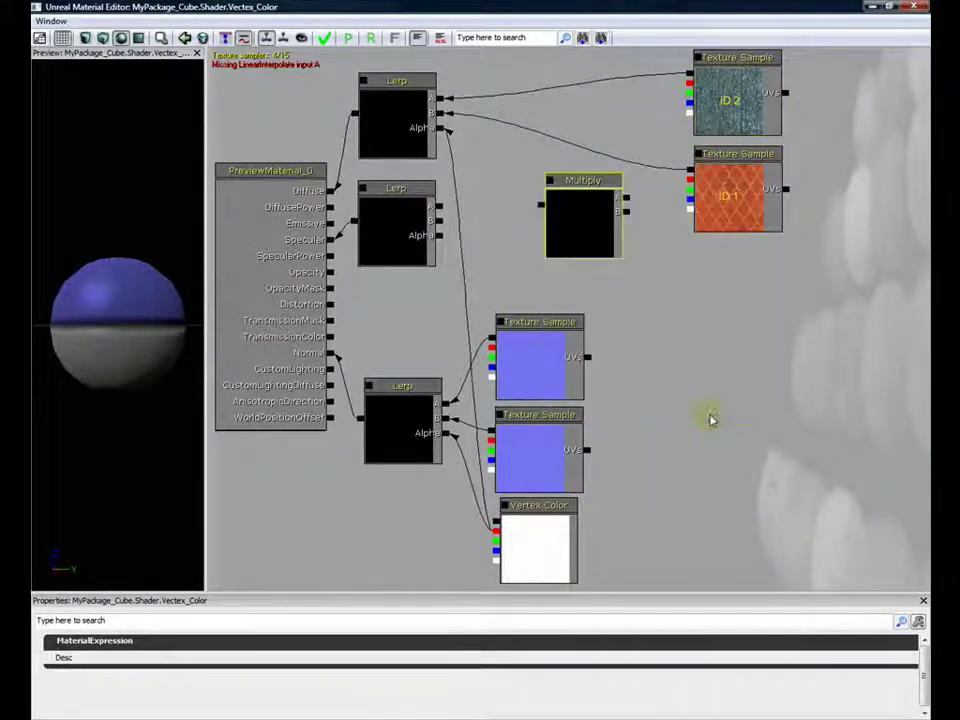
drag(578, 217, 537, 170)
- Add a second Multiply node and align it directly below the first one
right_click(541, 235)
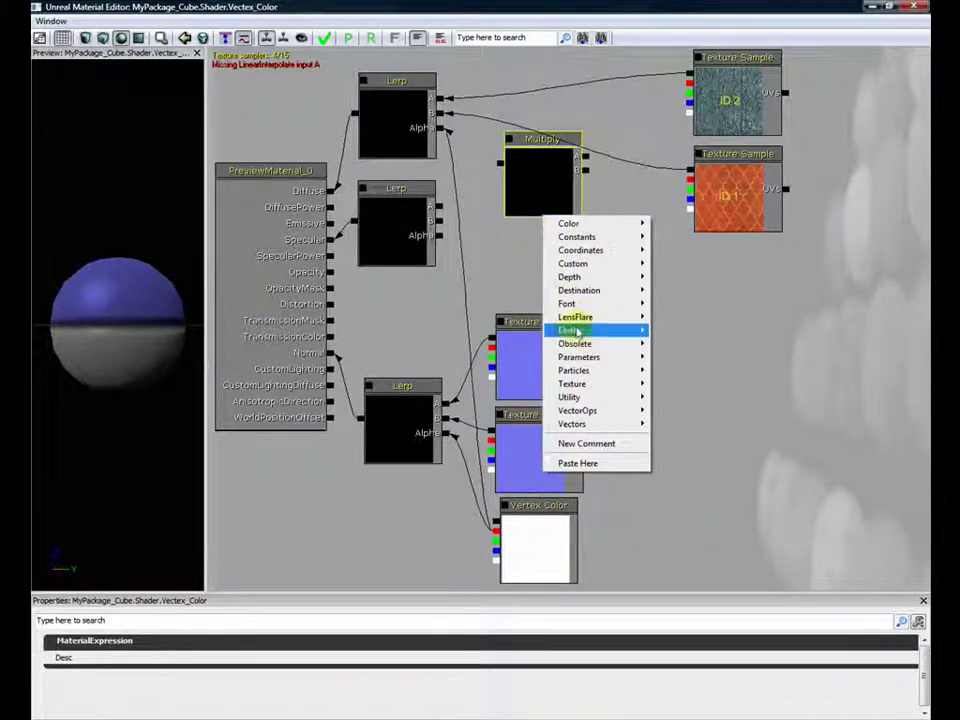
mouse_move(592, 378)
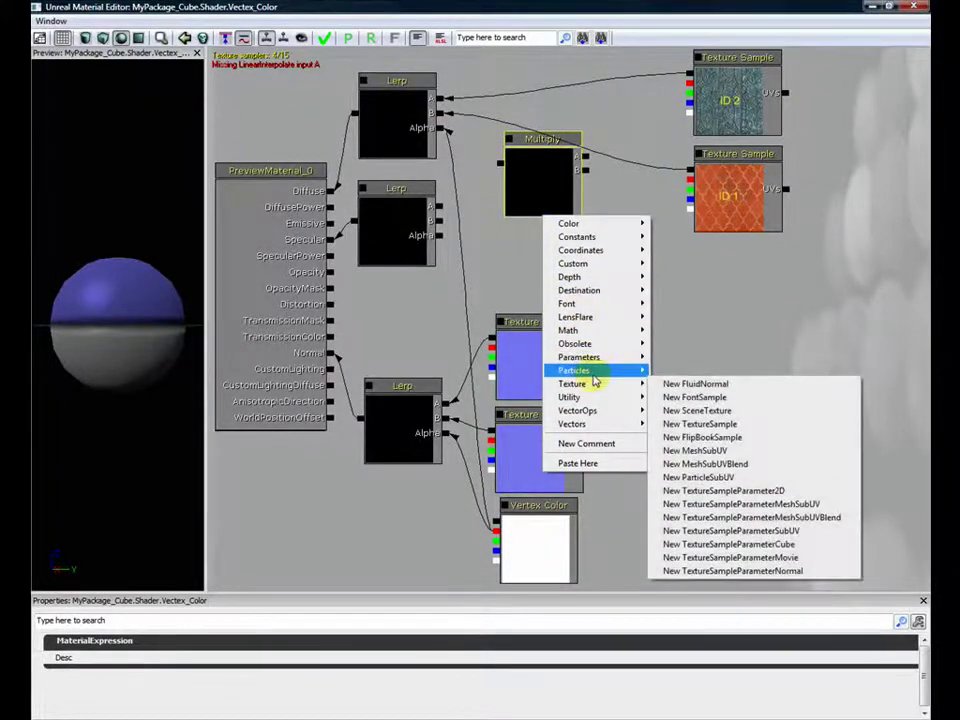
mouse_move(605, 331)
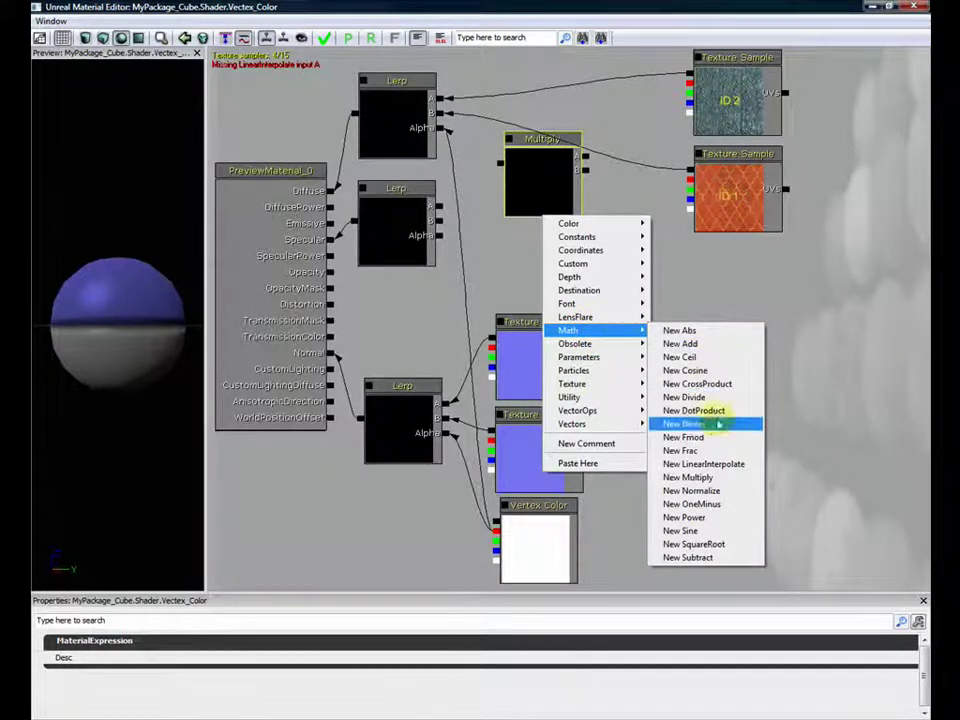
click(585, 284)
drag(580, 278, 544, 266)
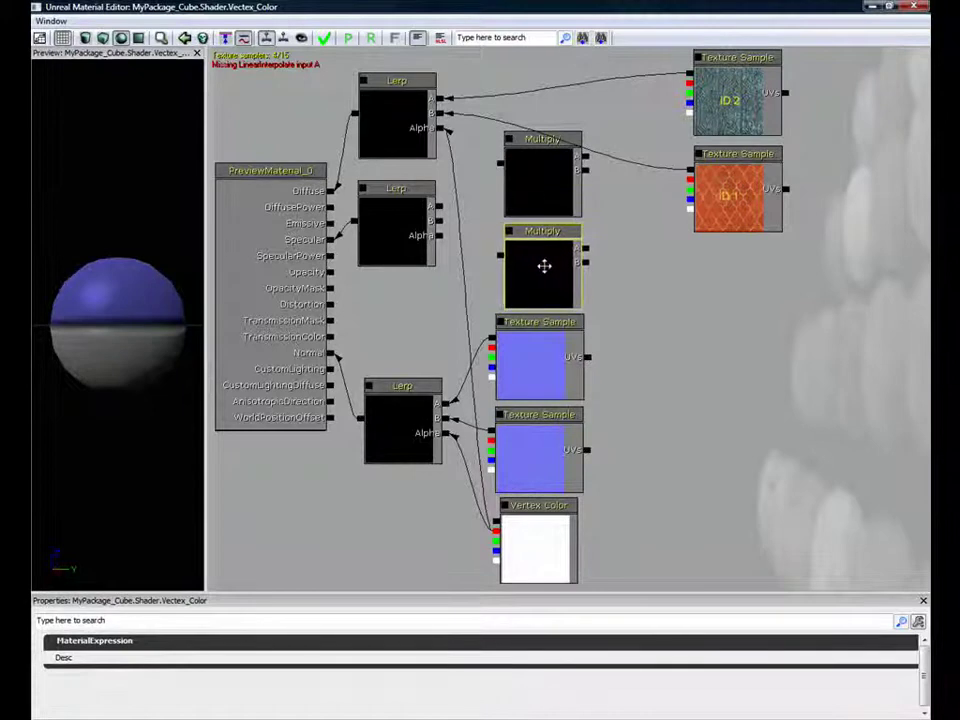
- Add two Constant nodes, one above the other, below the ID 1 texture sample
click(691, 282)
right_click(690, 282)
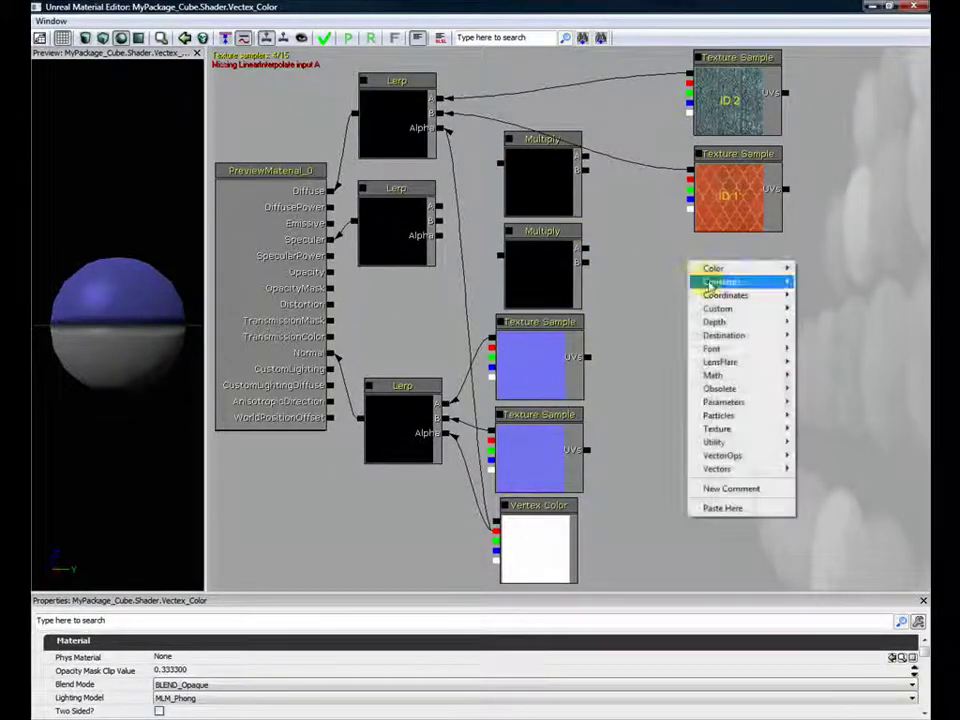
mouse_move(710, 285)
click(654, 282)
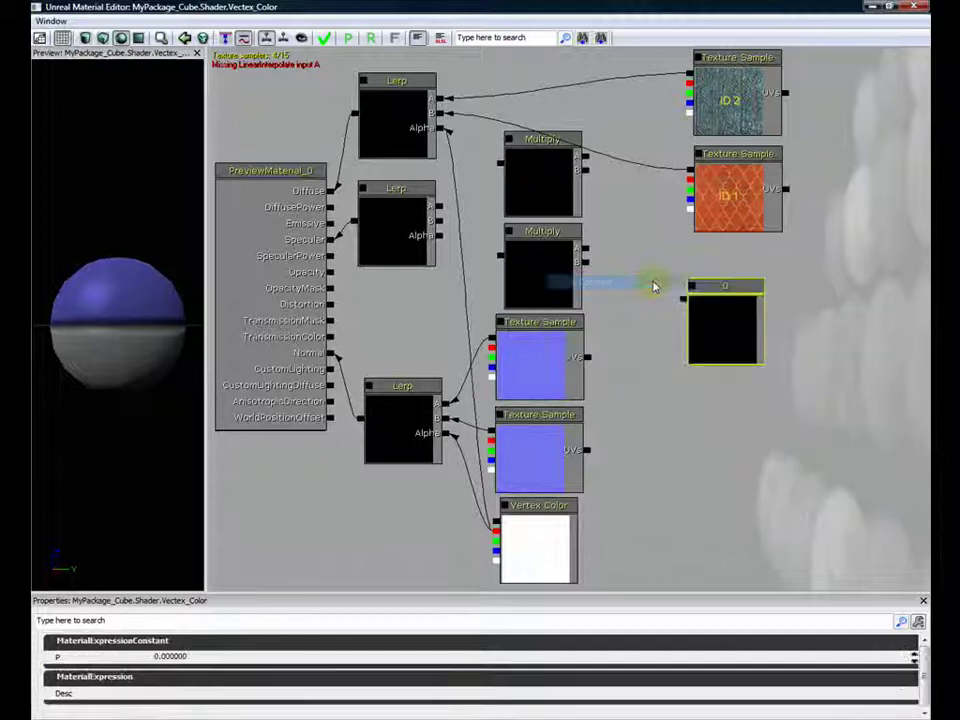
right_click(689, 382)
mouse_move(717, 401)
click(637, 402)
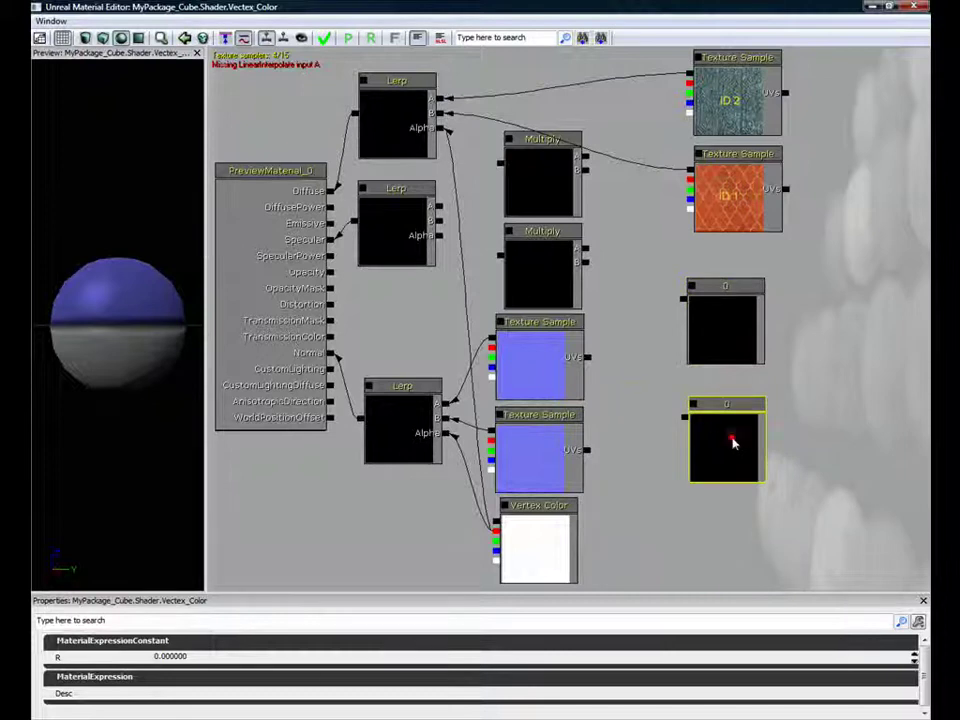
- Set the R value of the lower Constant node to 0.1
click(206, 657)
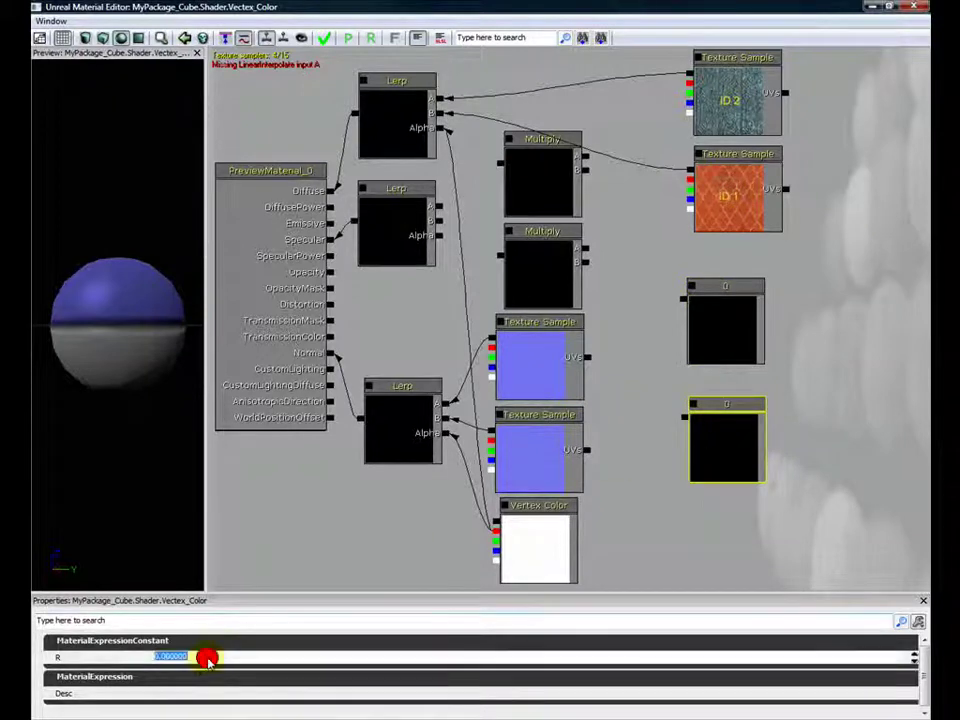
text(0.1)
key(Return)
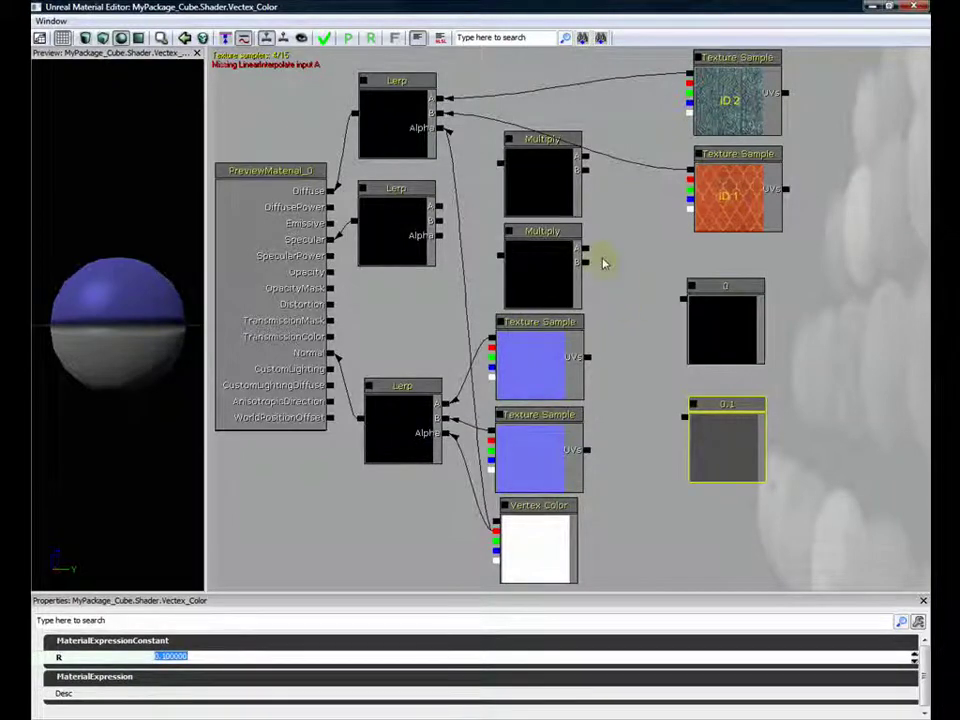
- Connect the upper and lower constants to the B inputs of the matching Multiply nodes, and the ID 2 and ID 1 colors to their A inputs
drag(585, 172, 683, 298)
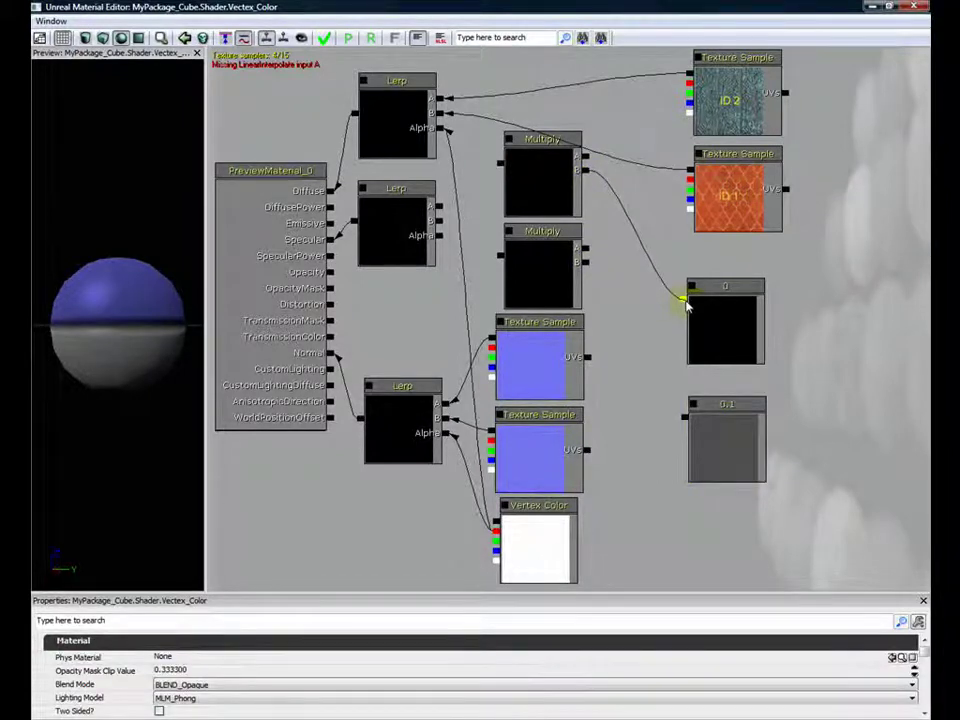
drag(587, 268, 686, 418)
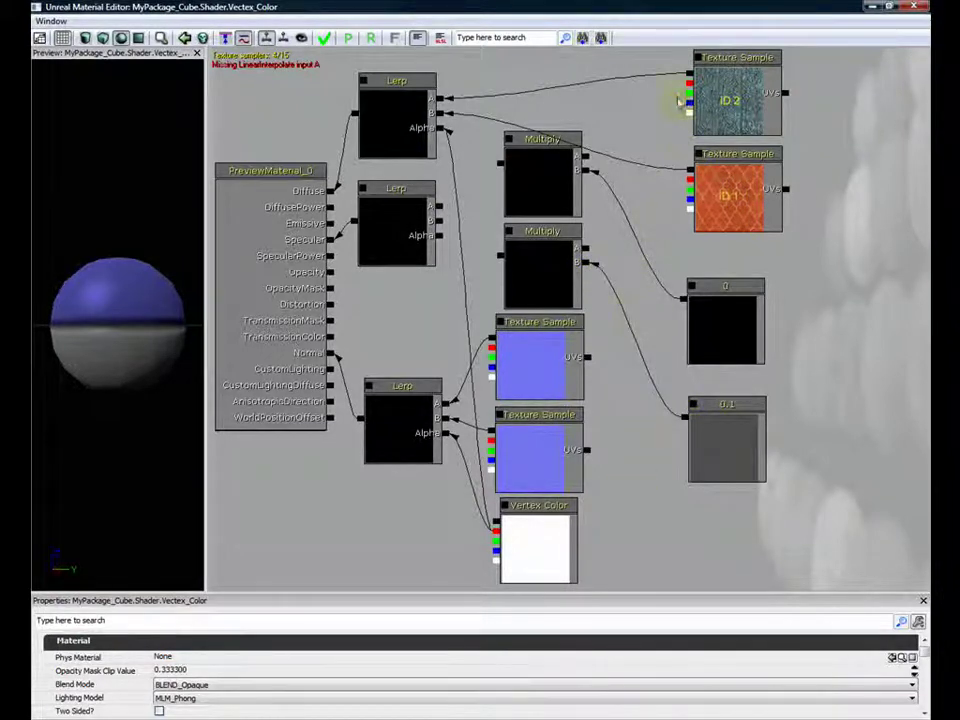
drag(689, 76, 587, 160)
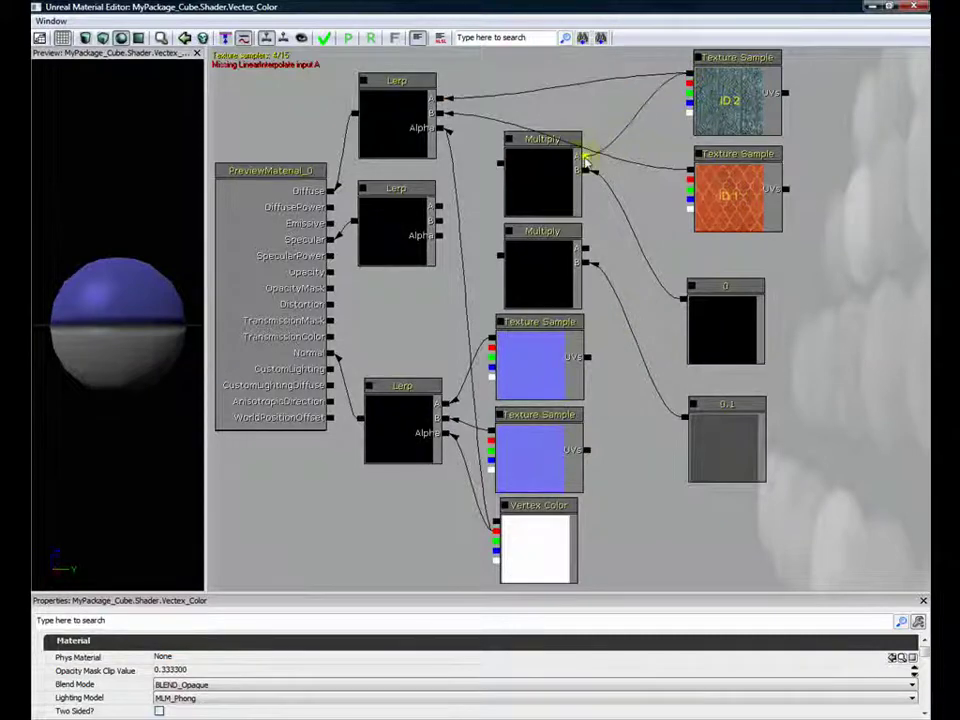
drag(688, 176, 588, 254)
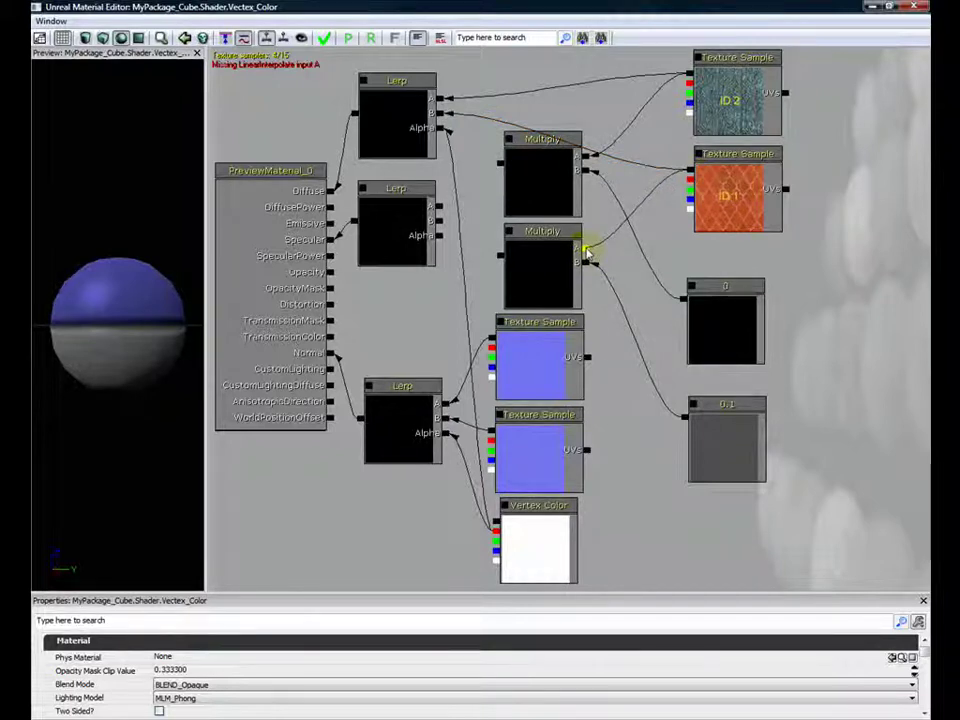
- Wire the upper and lower Multiply outputs into the specular Lerp's A and B inputs, and the Vertex Color red channel into its Alpha
drag(587, 254, 588, 254)
drag(502, 168, 438, 208)
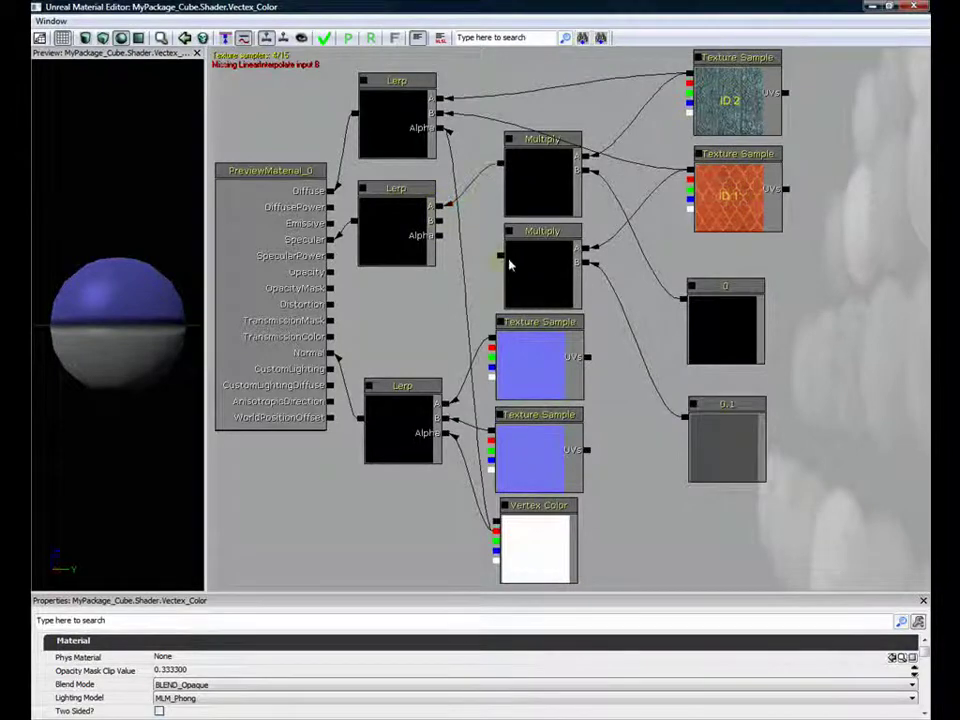
drag(466, 230, 440, 224)
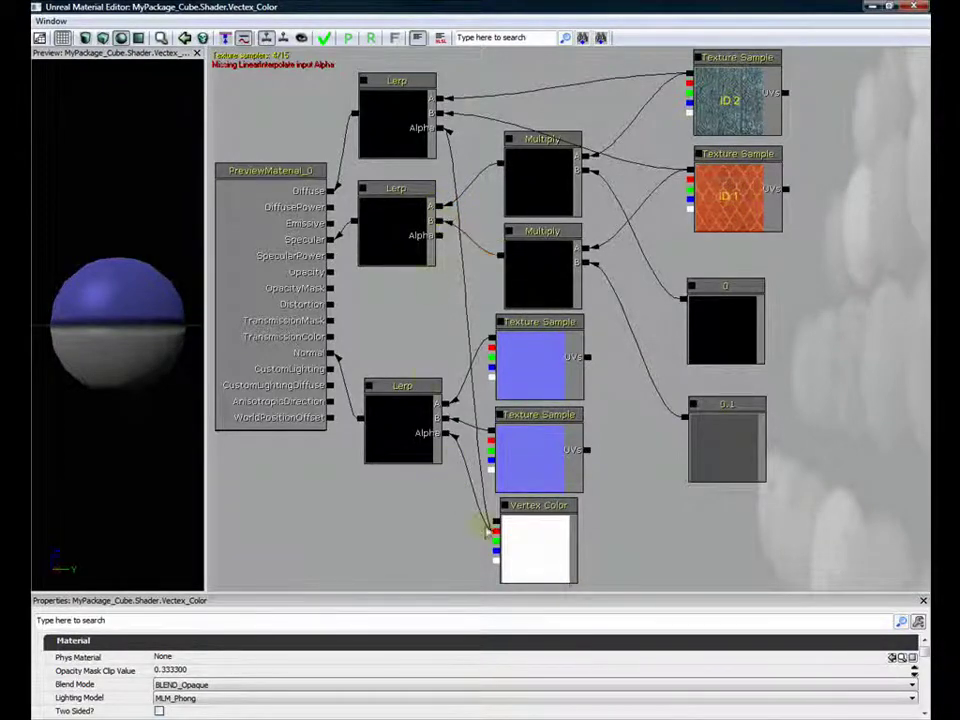
drag(495, 535, 440, 237)
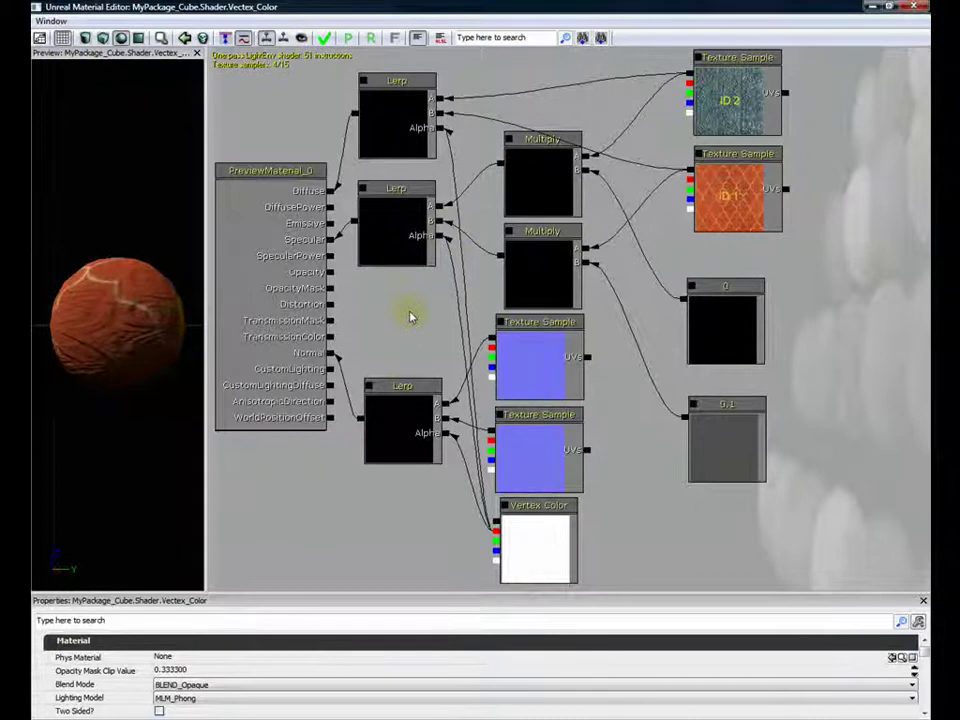
- Add a Constant node between the specular and normal Lerp nodes and connect it to the material's SpecularPower input
right_click(384, 272)
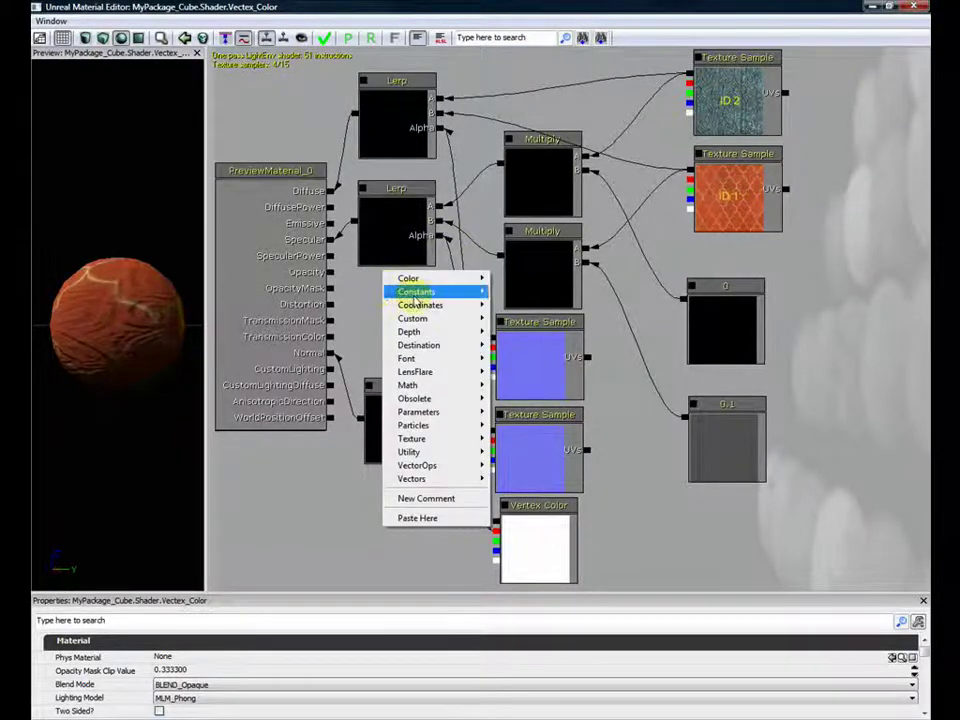
mouse_move(415, 298)
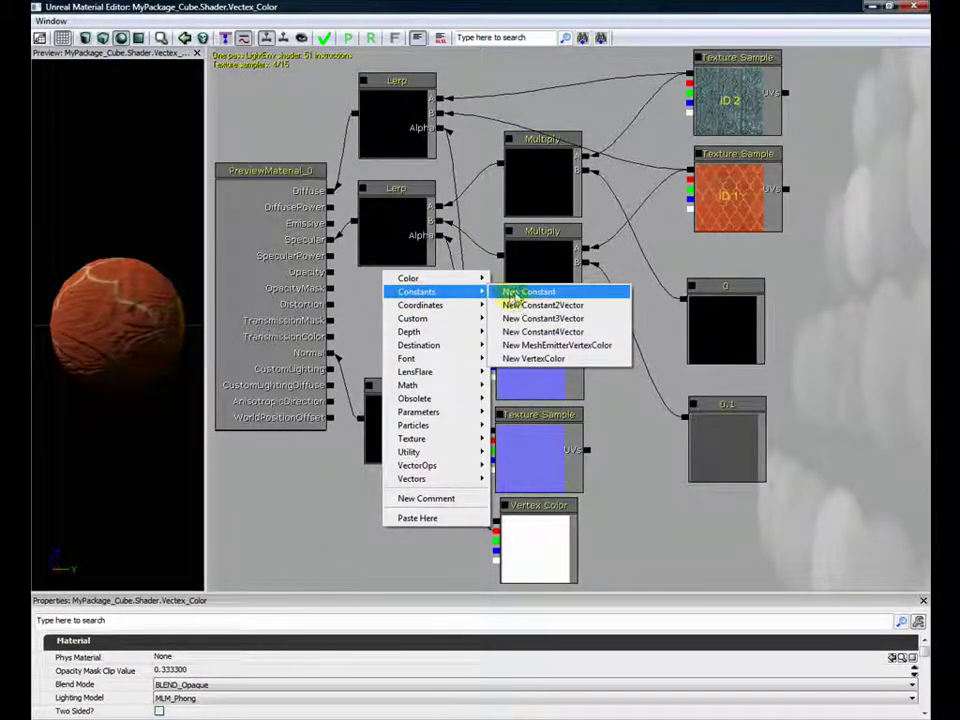
click(516, 292)
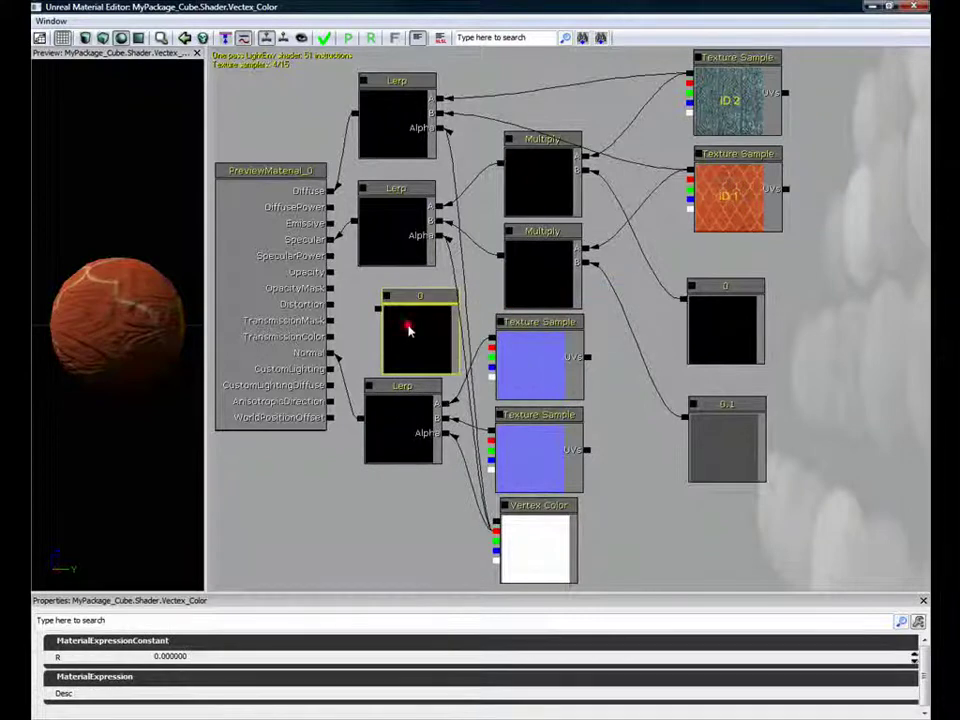
drag(409, 331, 394, 318)
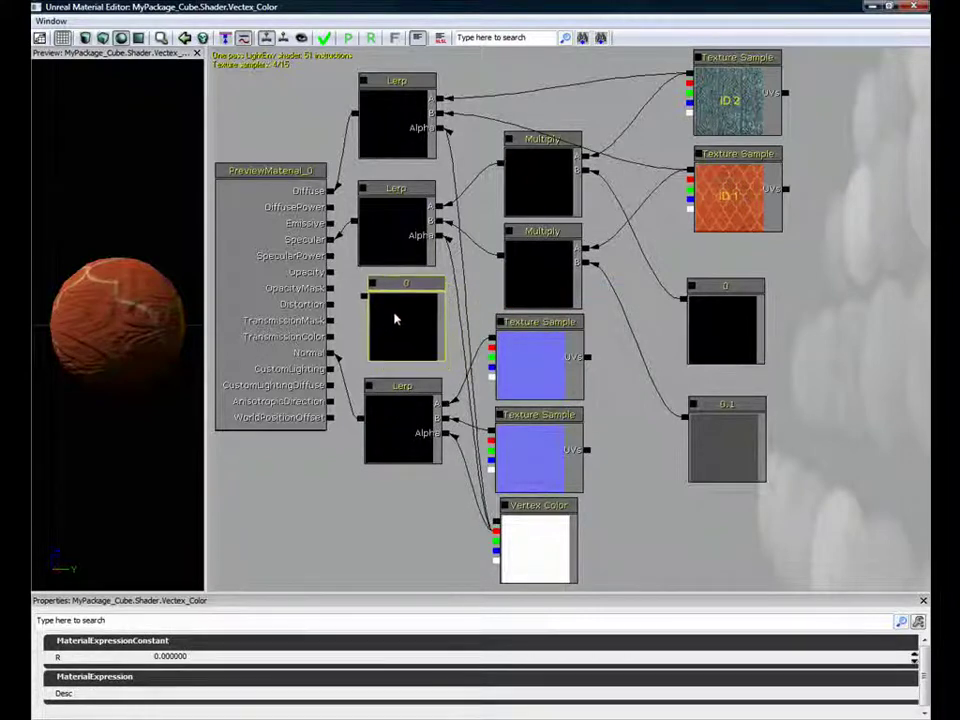
drag(334, 258, 365, 300)
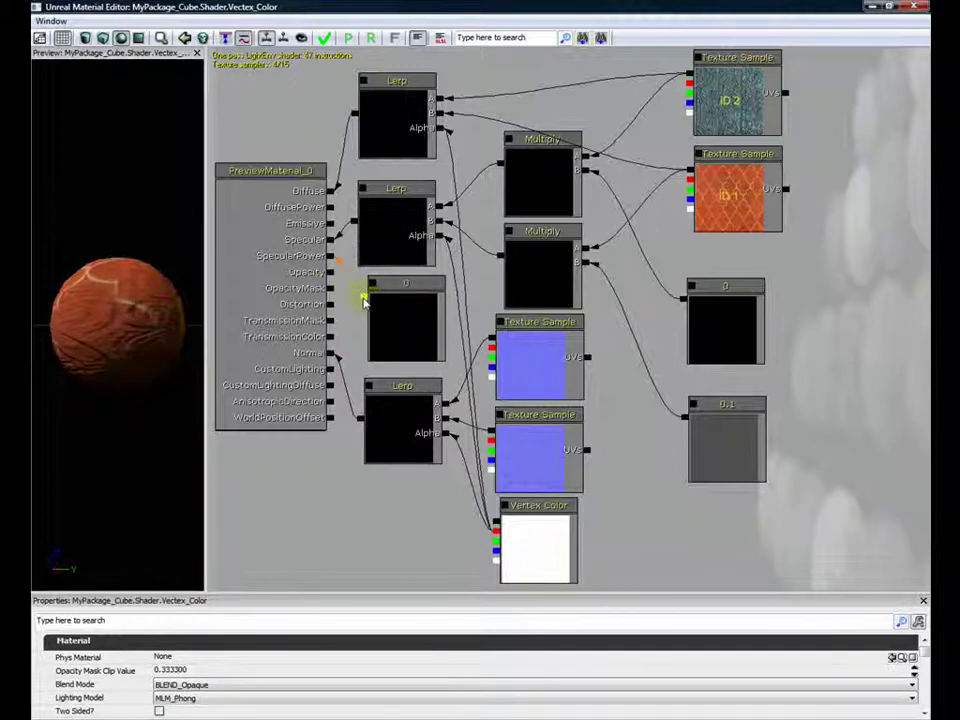
- Set the R value of the constant feeding SpecularPower to 3
click(410, 325)
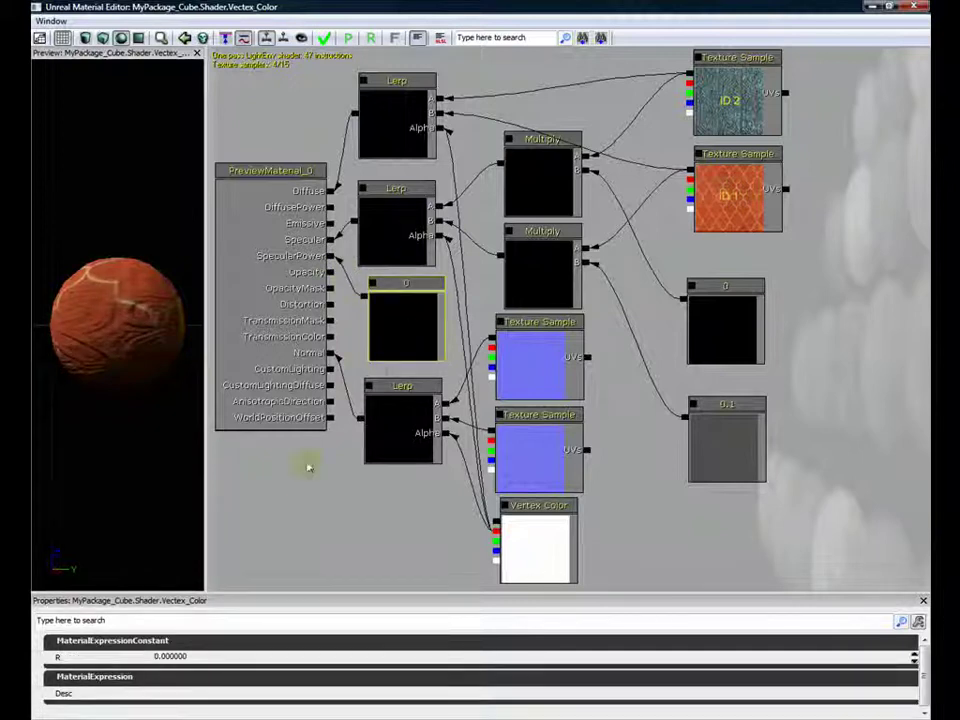
click(197, 657)
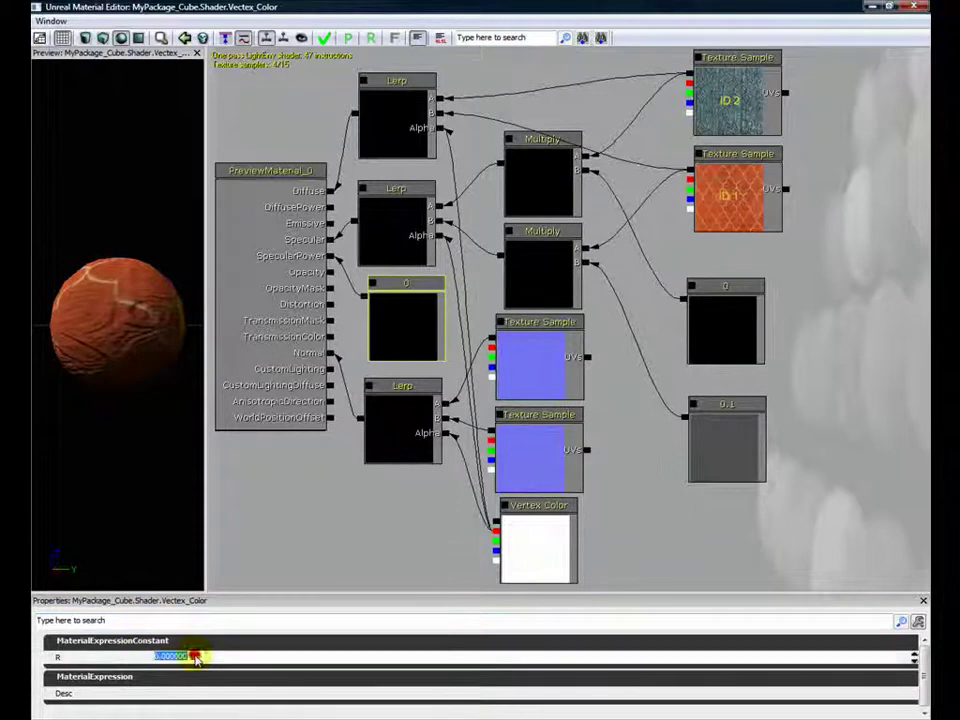
text(1)
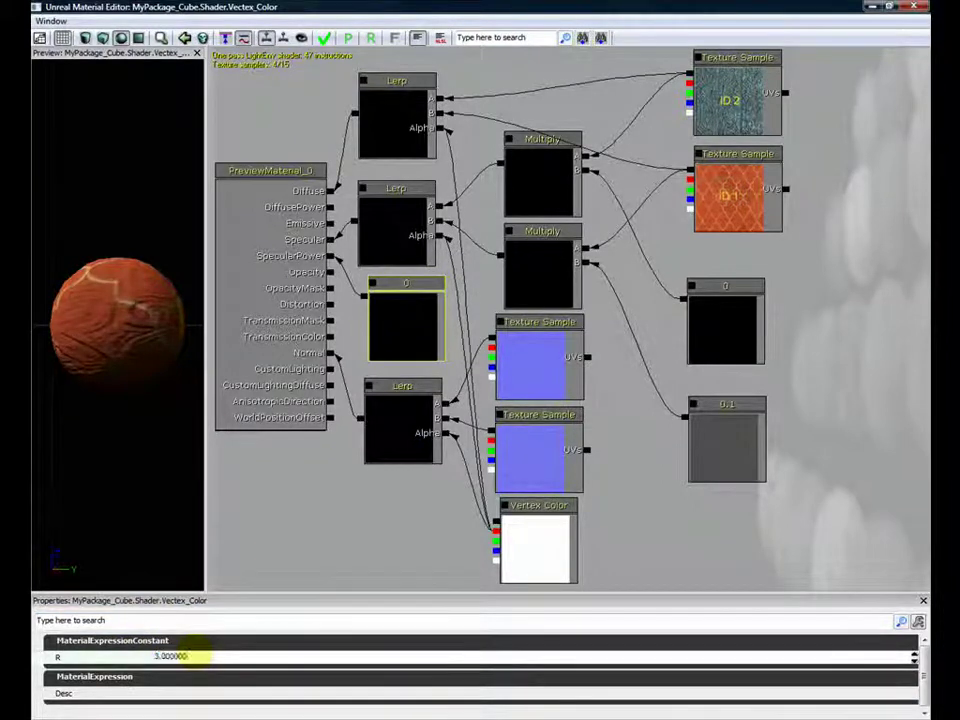
key(Return)
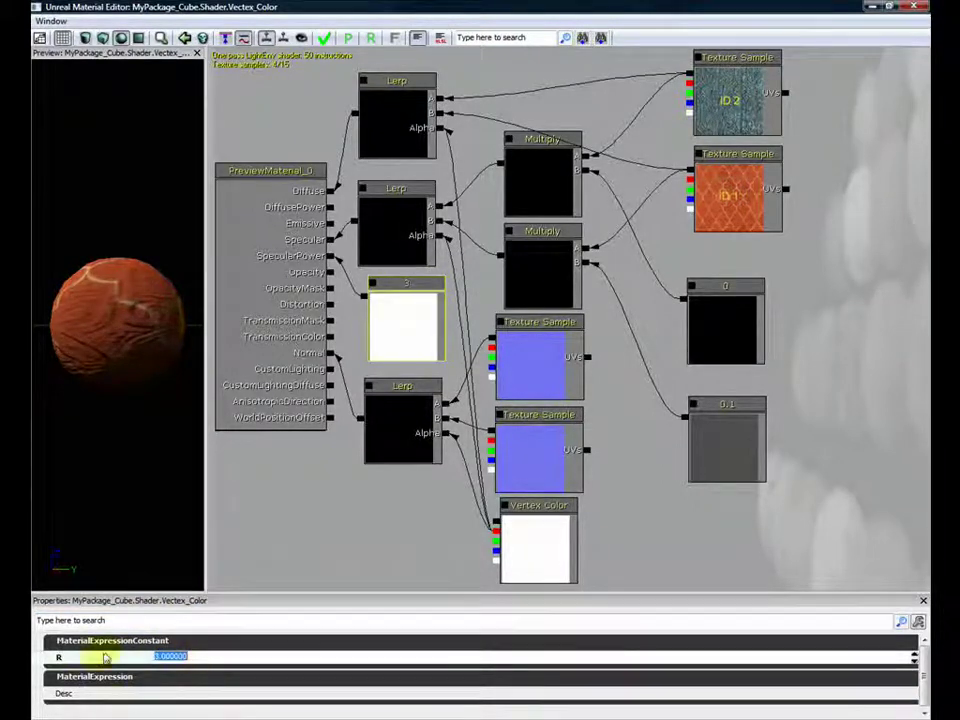
- Add a TextureCoordinate node and place it beyond the constants, slightly below the ID 1 texture sample
right_drag(830, 274, 825, 294)
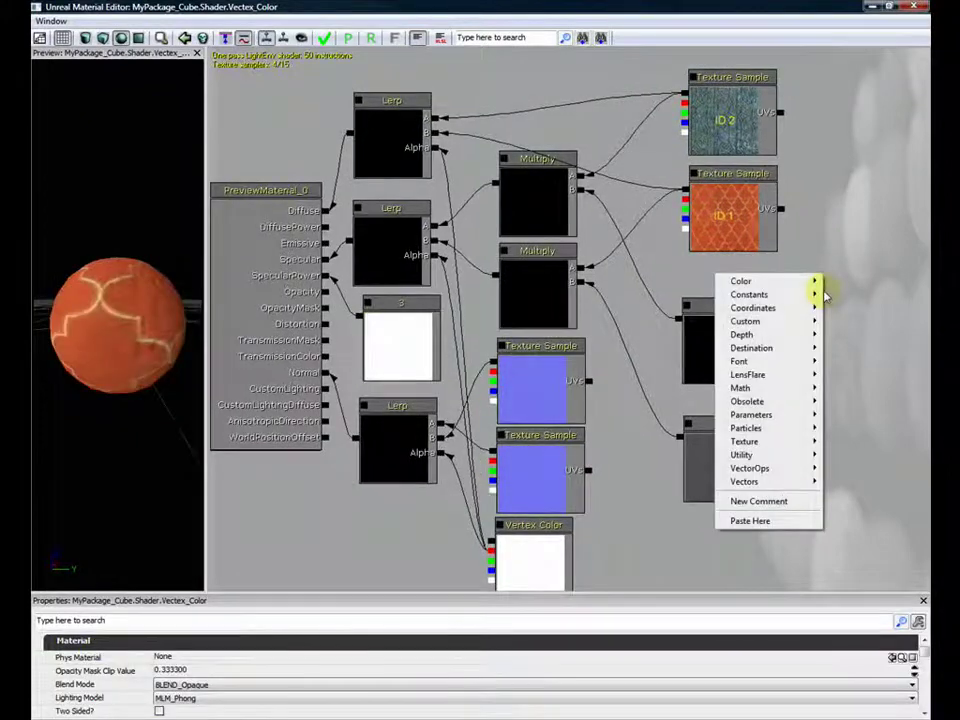
mouse_move(768, 295)
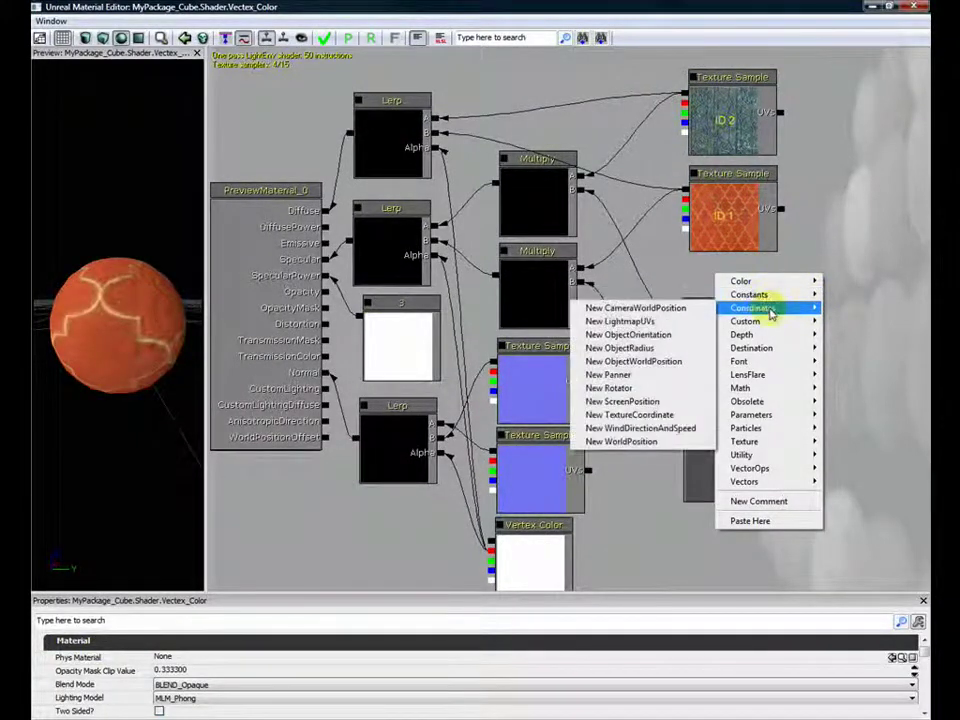
click(633, 414)
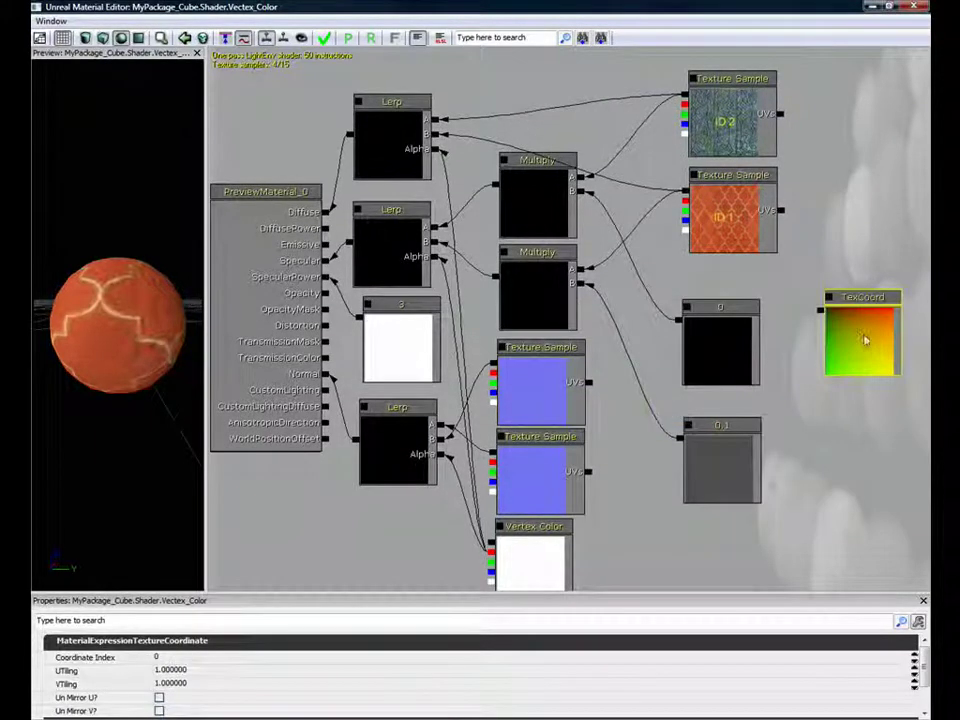
drag(866, 341, 887, 302)
- Connect the TexCoord node to the UVs inputs of the ID 2 texture sample and the upper normal map sample
drag(781, 113, 843, 274)
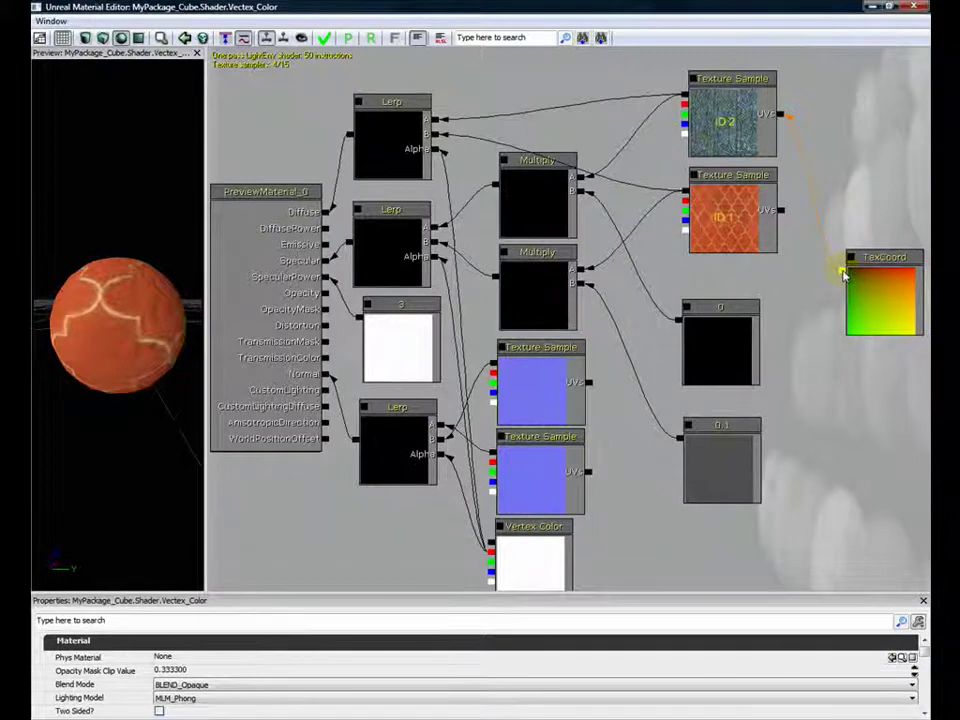
drag(843, 274, 843, 272)
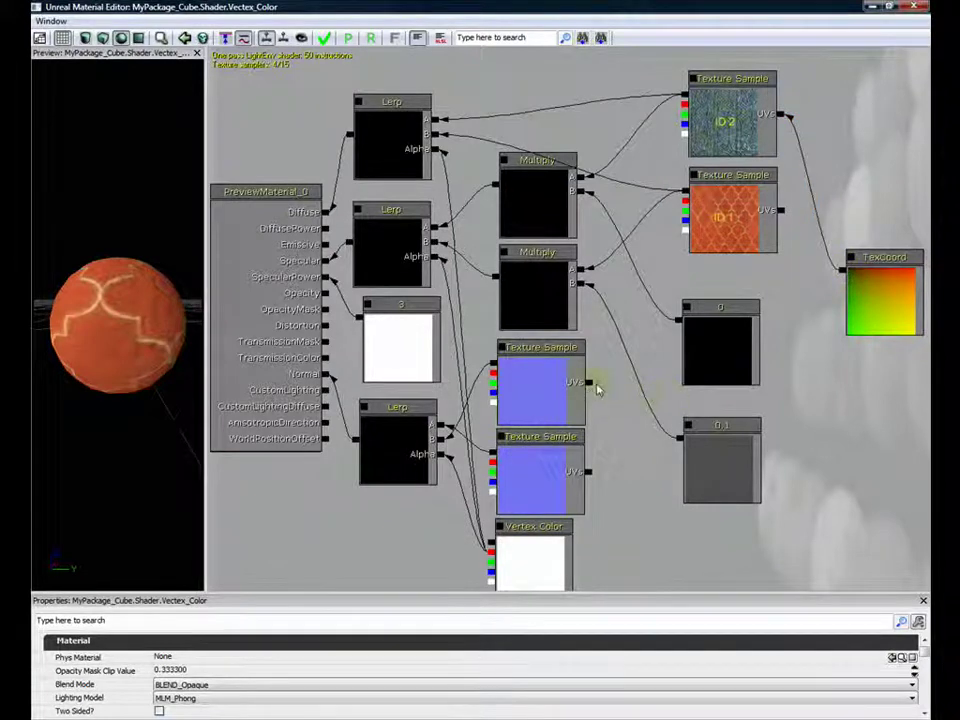
drag(589, 384, 843, 274)
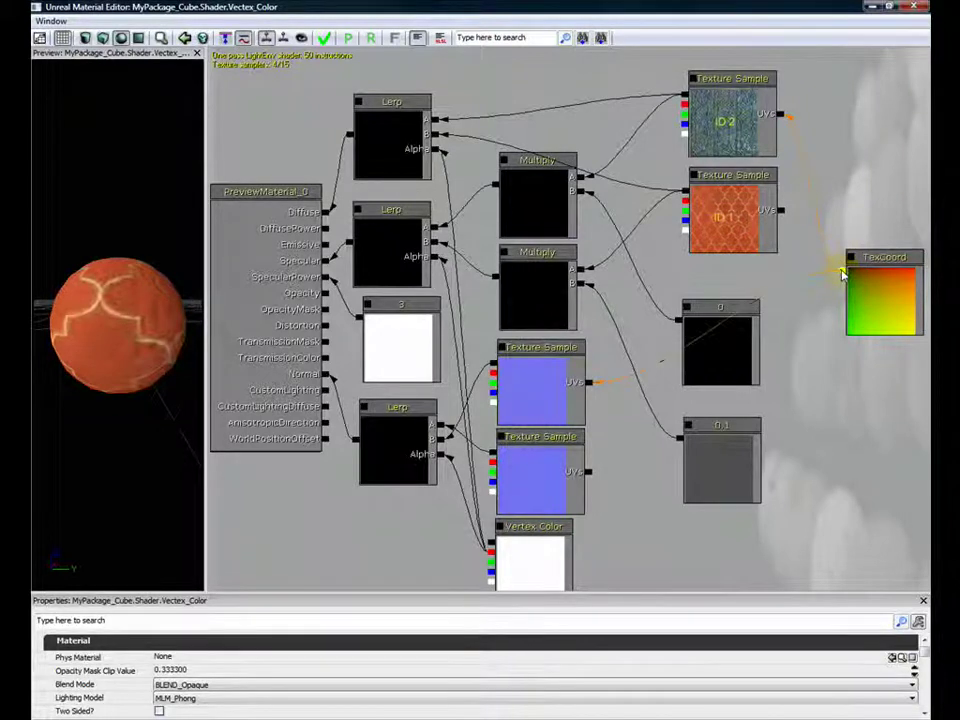
- Move the 0 constant closer to the TexCoord node, and close the Material Editor, applying the changes to the original material
click(723, 351)
drag(725, 353, 793, 358)
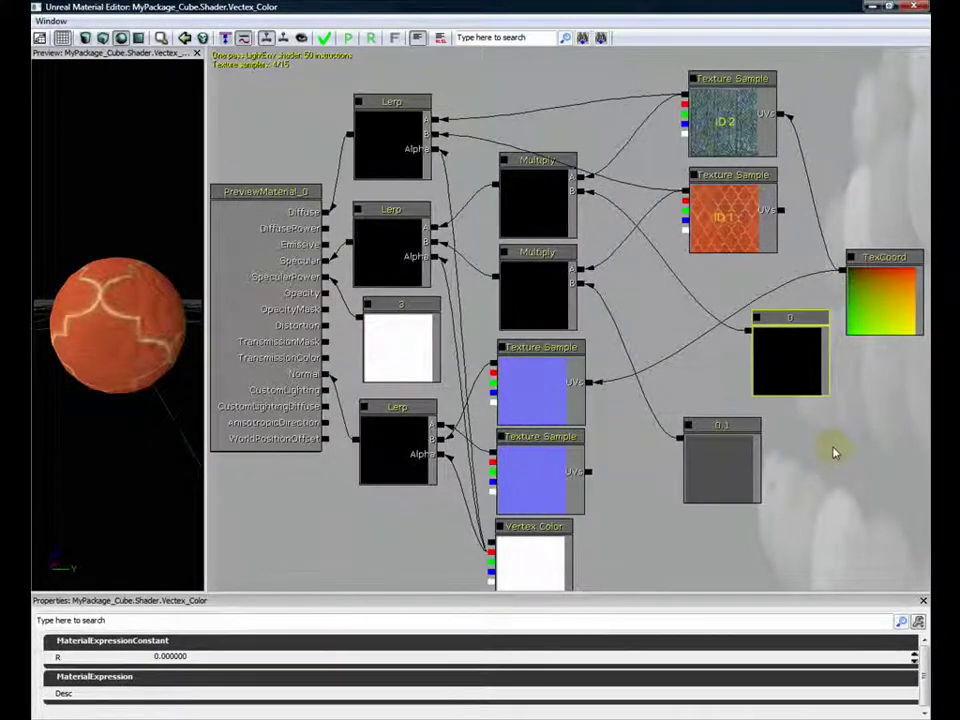
click(914, 8)
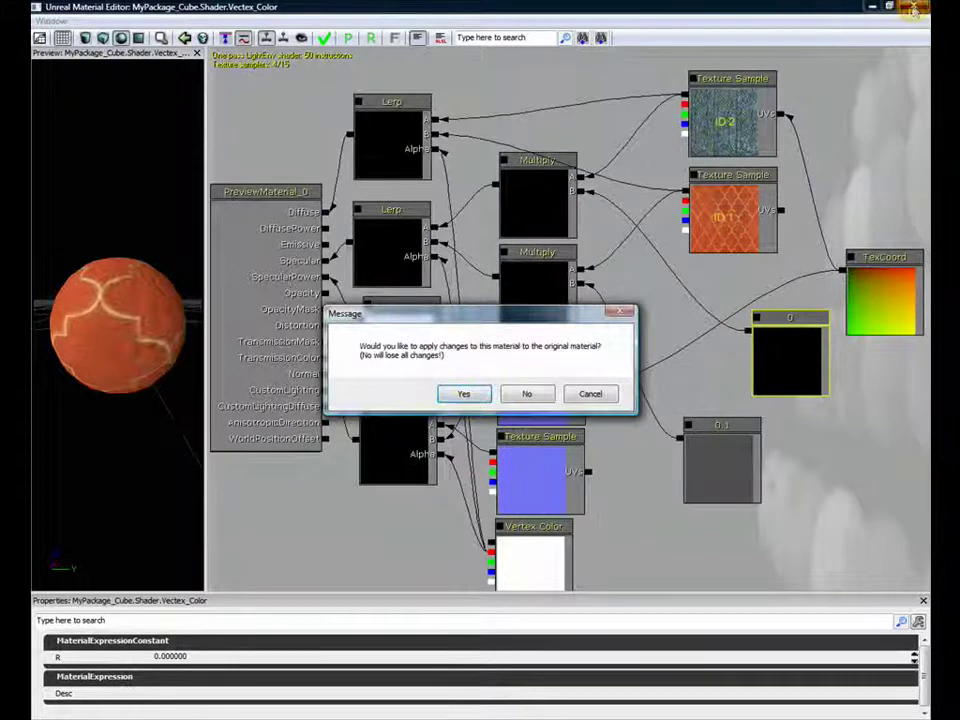
click(466, 393)
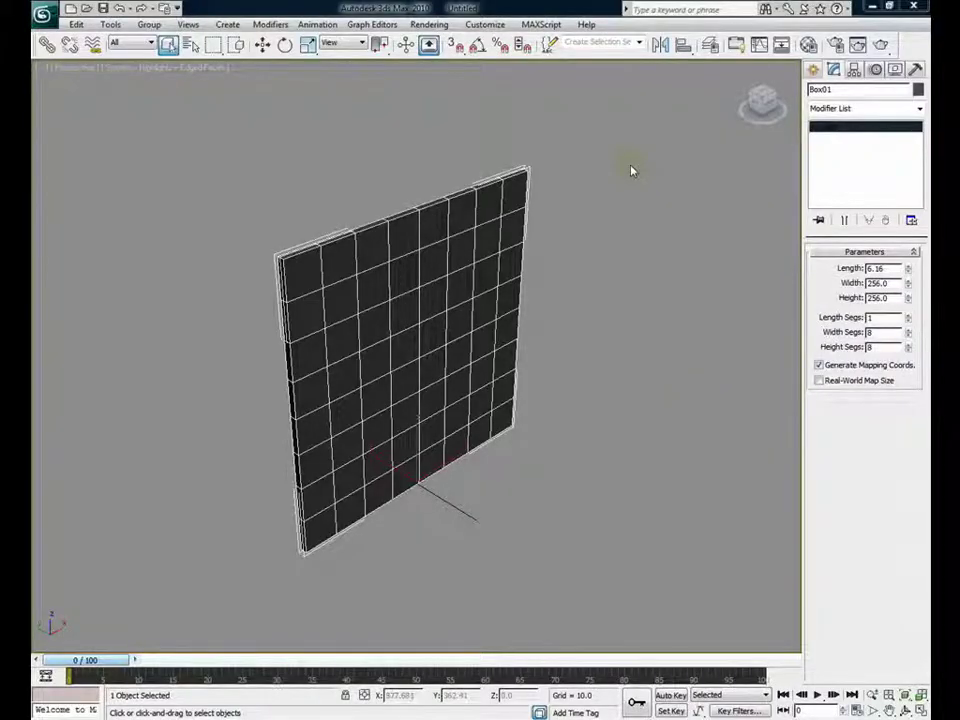
- In 3ds Max, convert the wall box Box01 to an Editable Poly
right_click(851, 161)
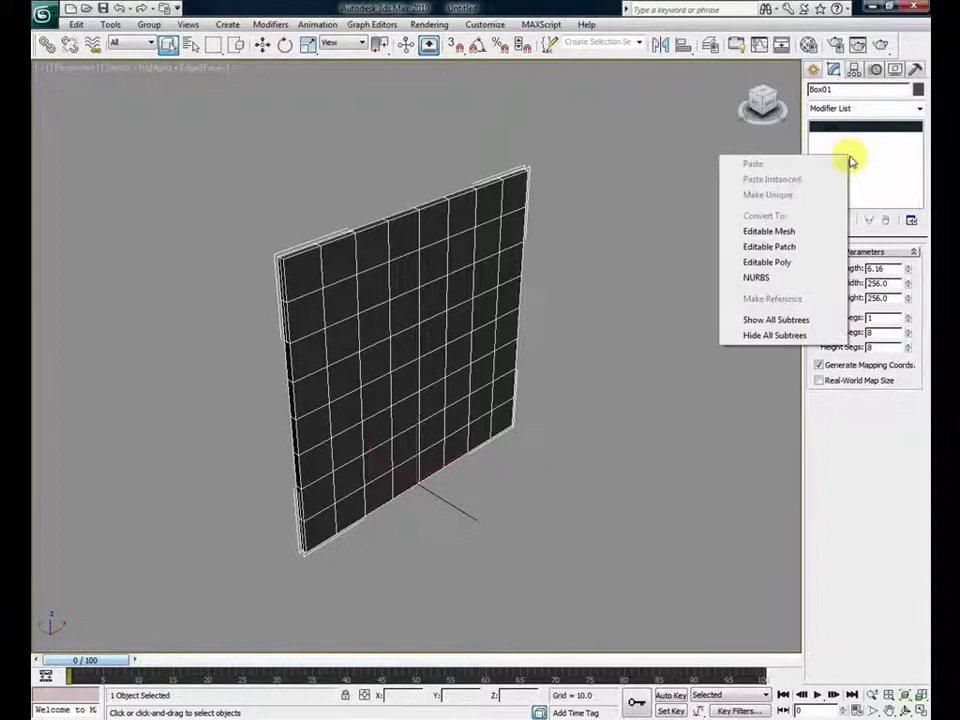
click(855, 159)
right_click(855, 158)
click(789, 262)
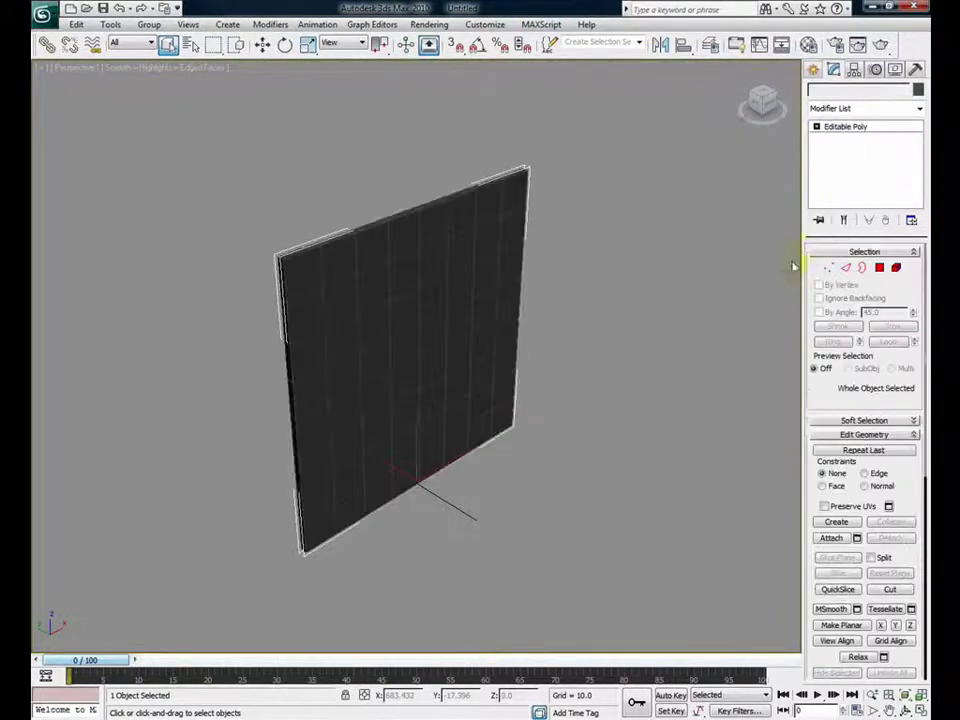
- Apply a UVW Map modifier to the wall and set its mapping type to Box
click(919, 111)
click(918, 403)
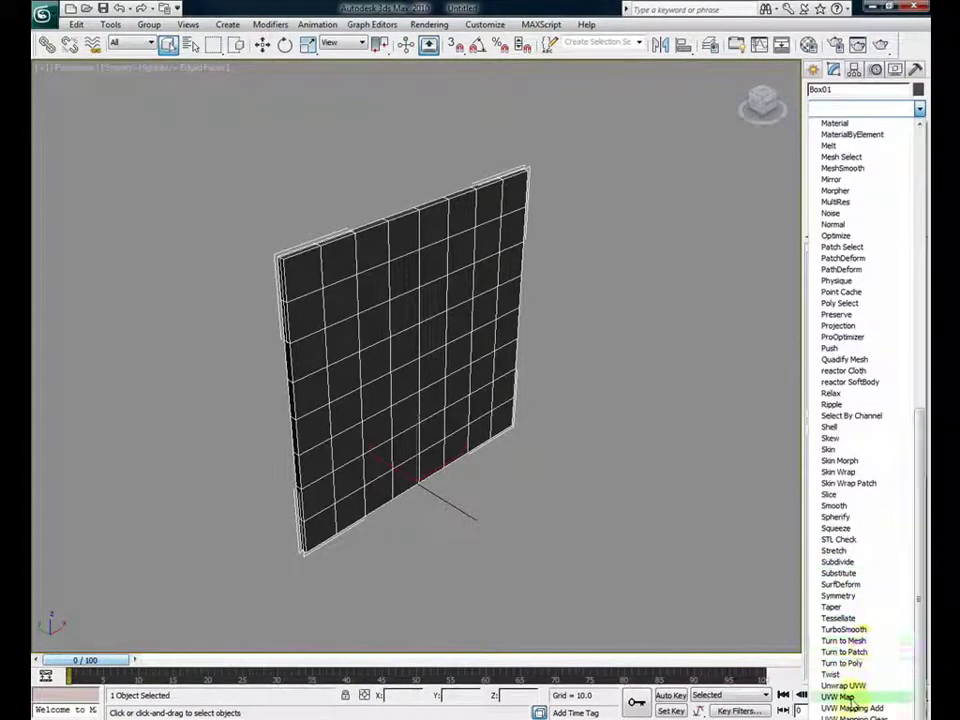
click(852, 698)
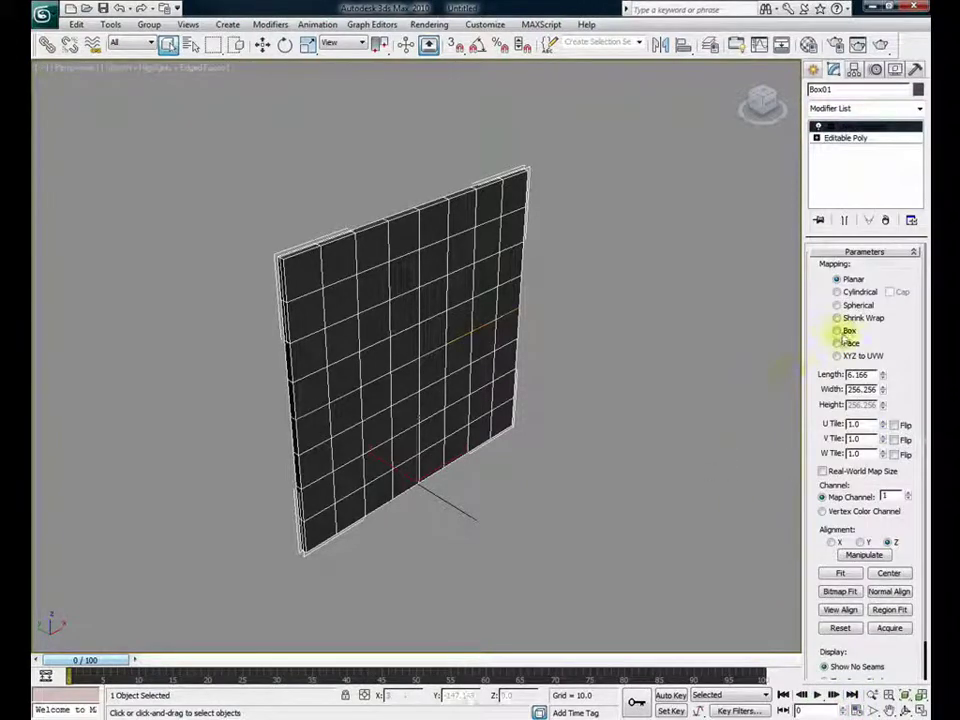
click(836, 330)
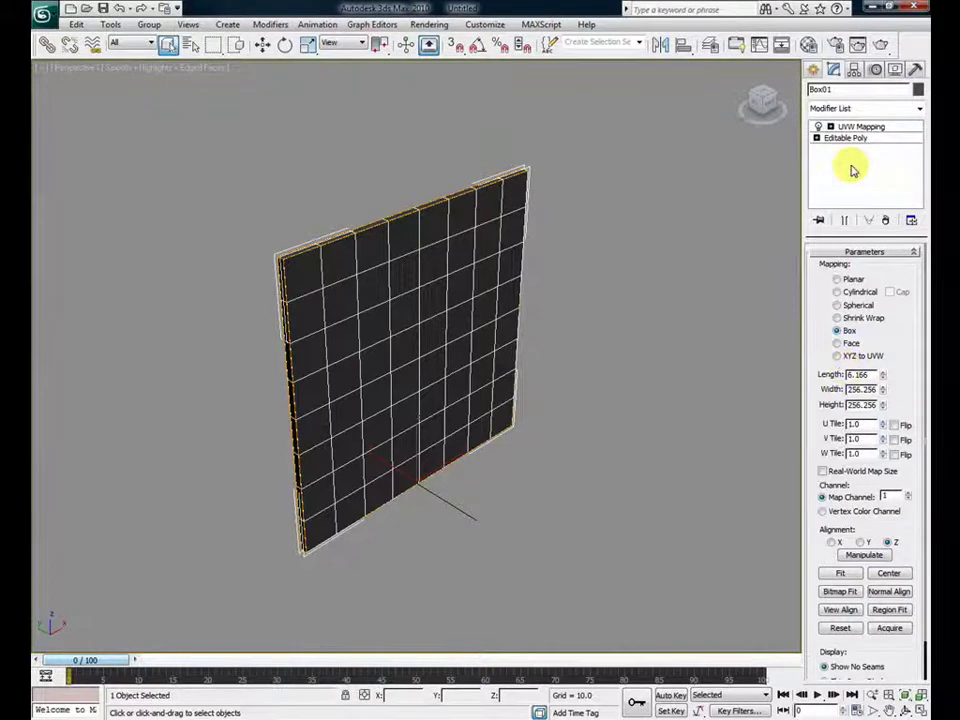
- Collapse the wall's entire modifier stack
right_click(852, 168)
click(706, 307)
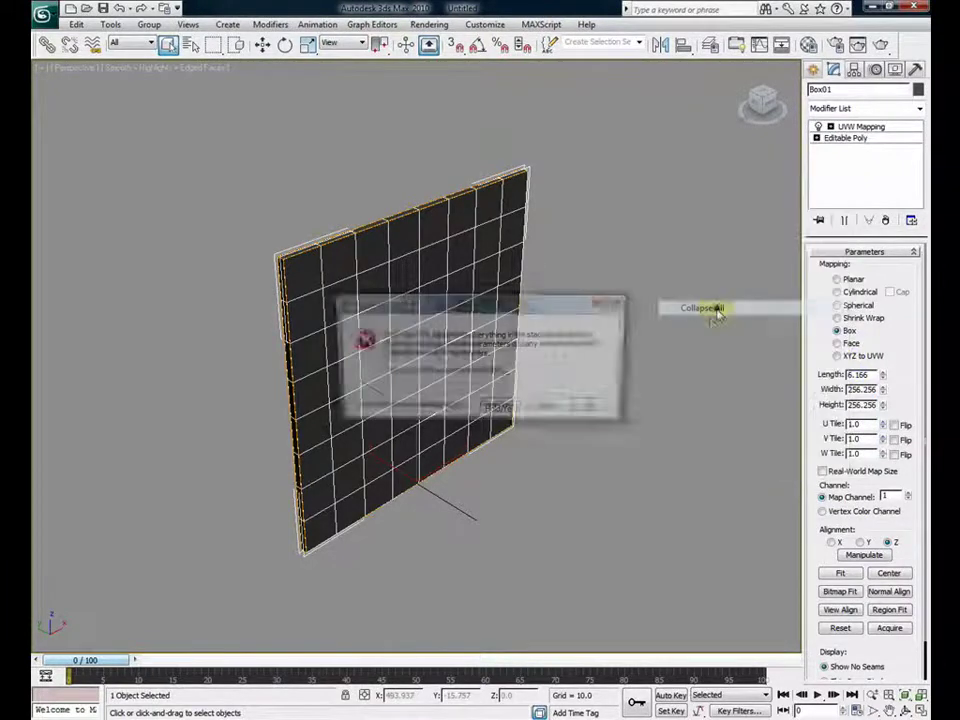
click(553, 409)
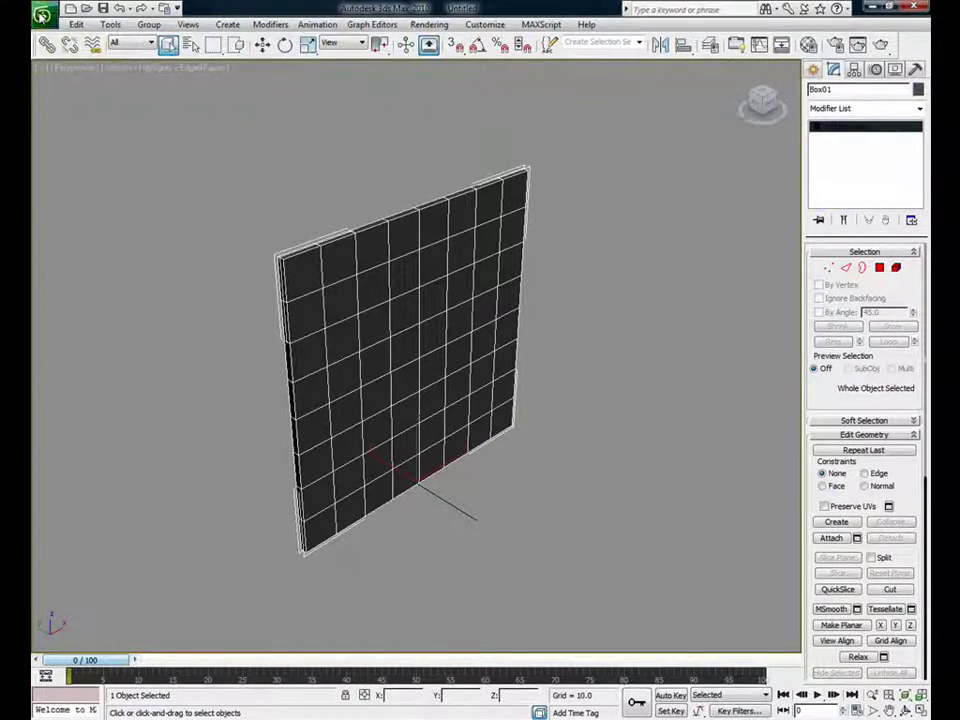
- Export the scene to the Cube folder as MUR in ASCII Scene Export (*.ASE) format, including mesh normals and mapping coordinates
click(42, 14)
mouse_move(70, 232)
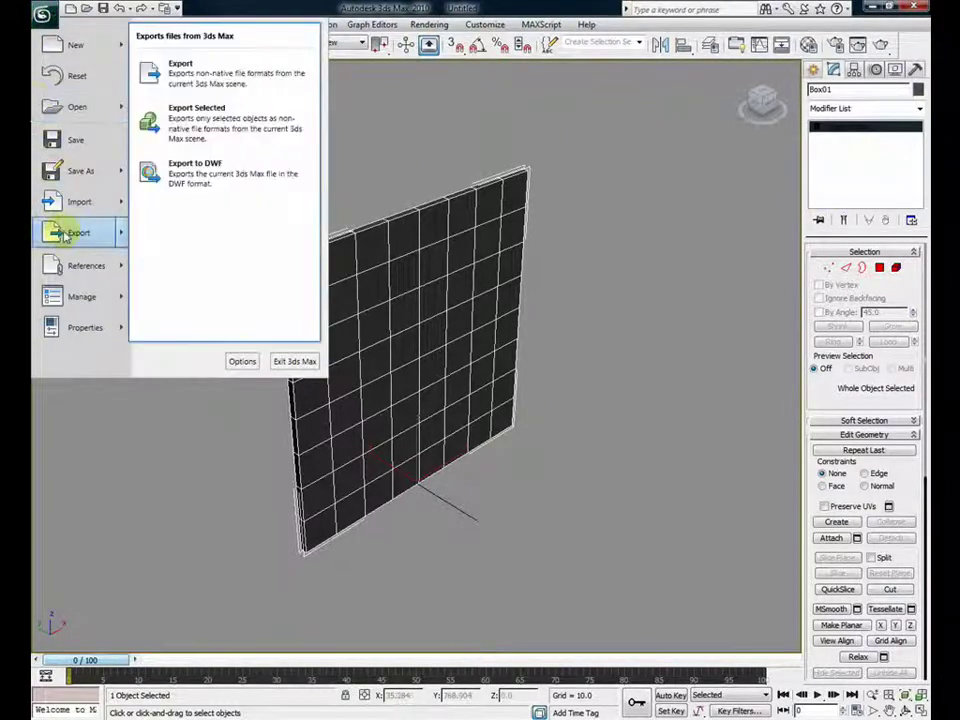
click(160, 66)
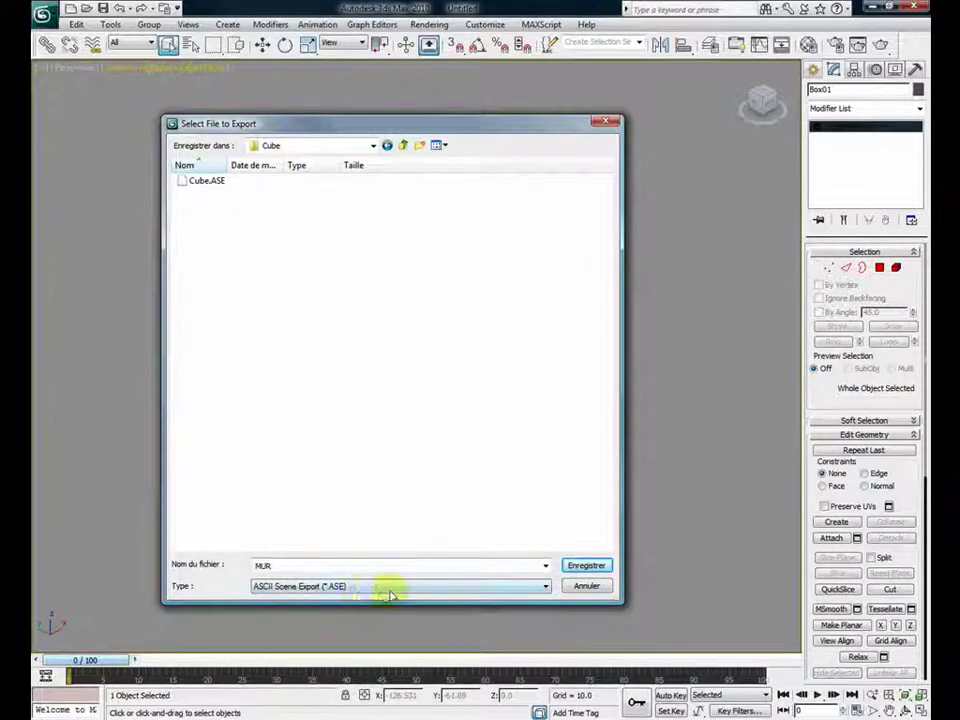
click(587, 566)
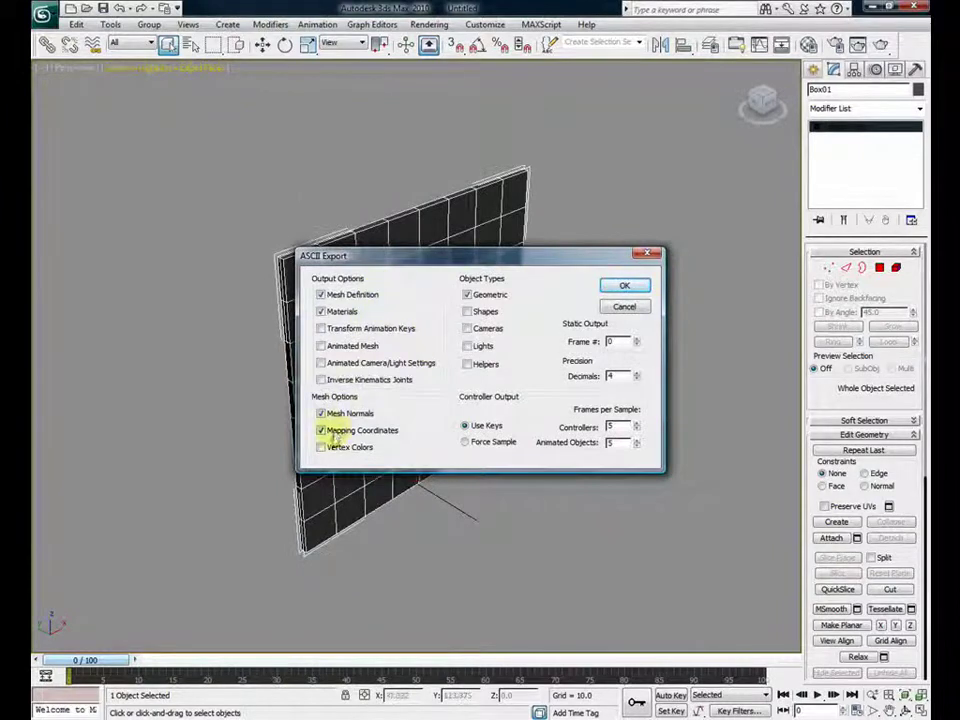
click(620, 286)
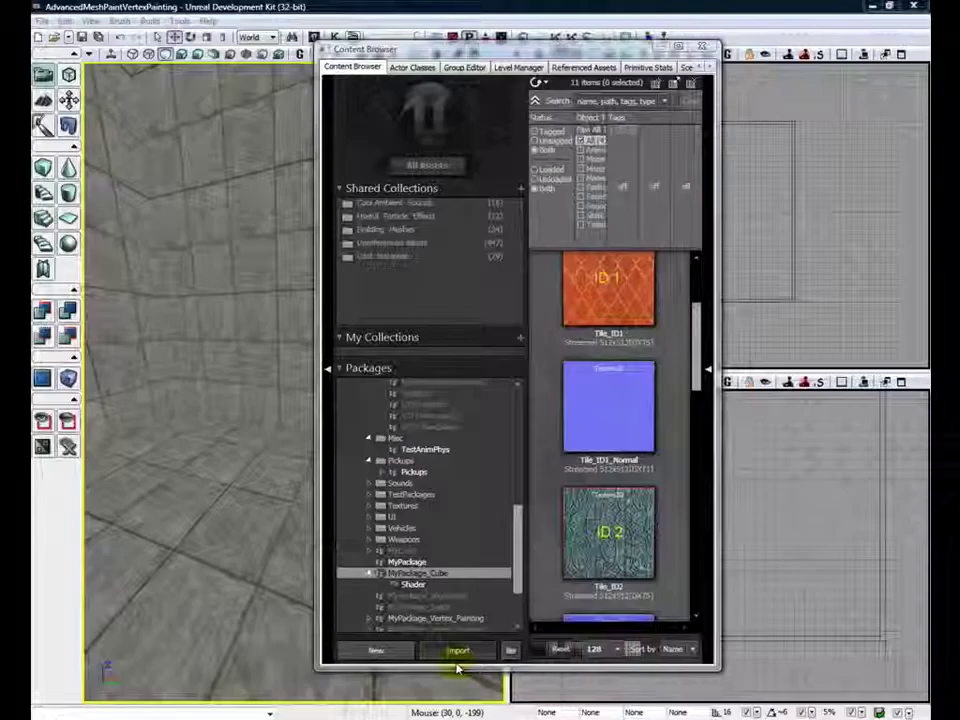
- Import MUR.ASE from the C:\UDK\Cube folder into the MyPackage_Cube package under the name MUR
click(458, 651)
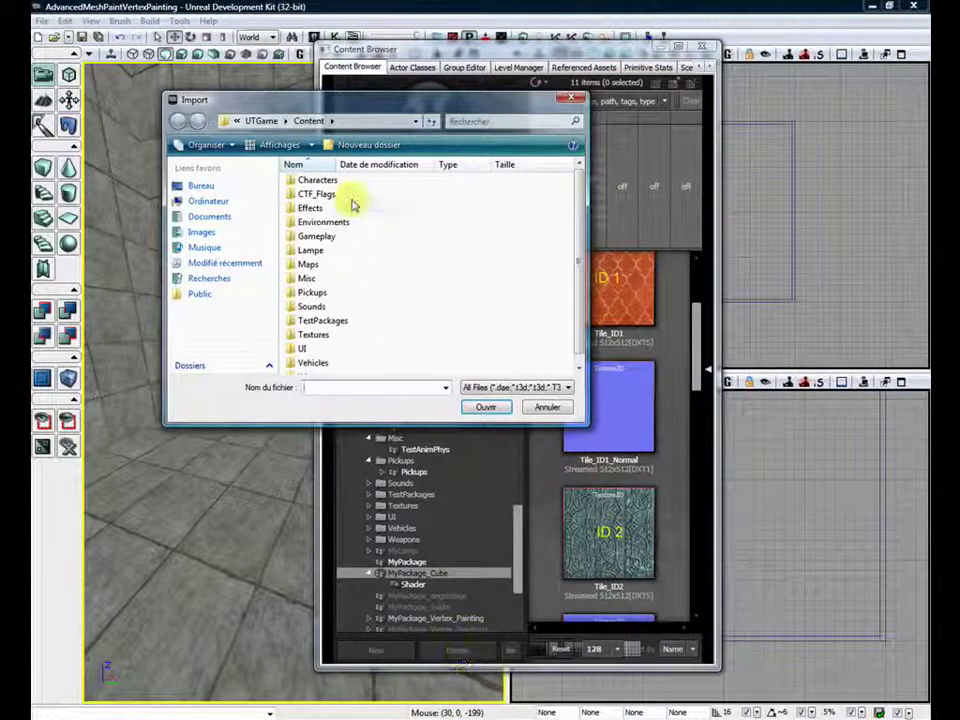
click(264, 123)
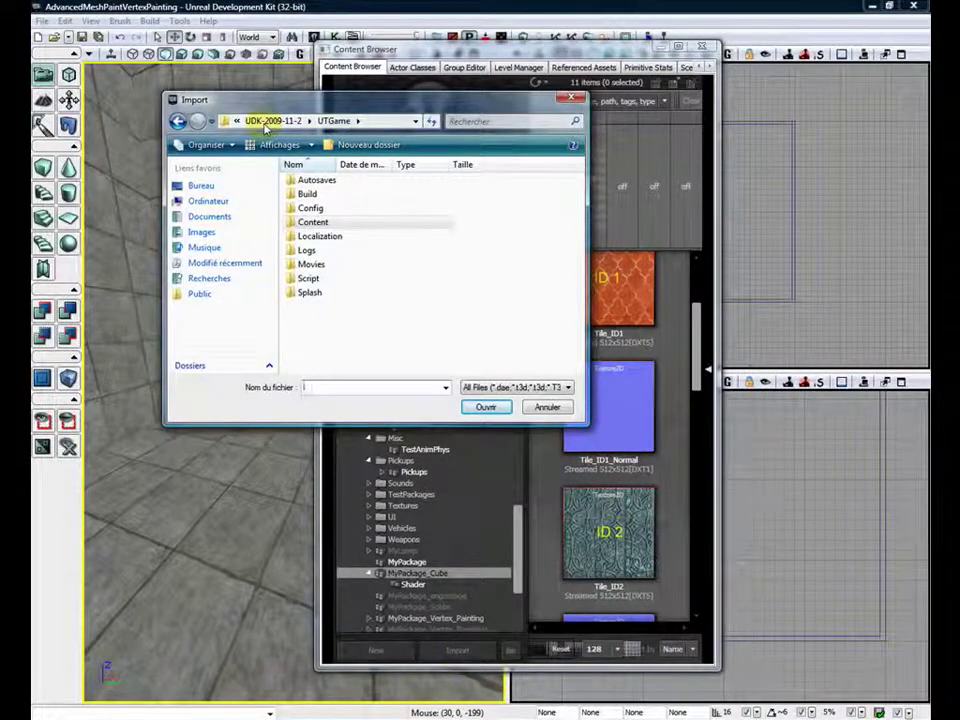
click(265, 121)
click(262, 122)
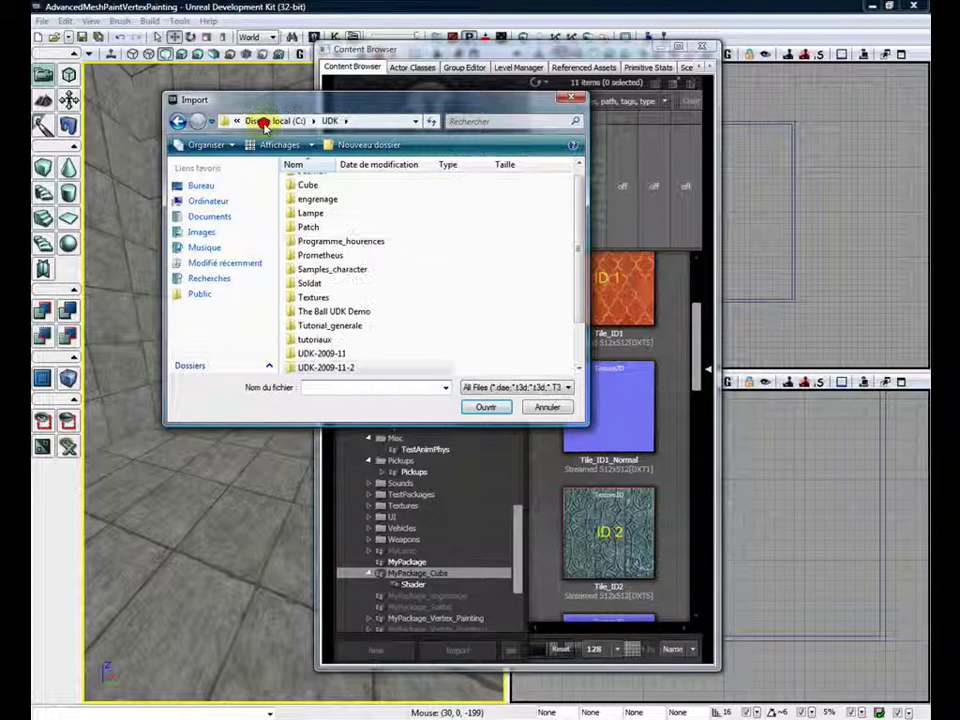
double_click(293, 186)
click(295, 192)
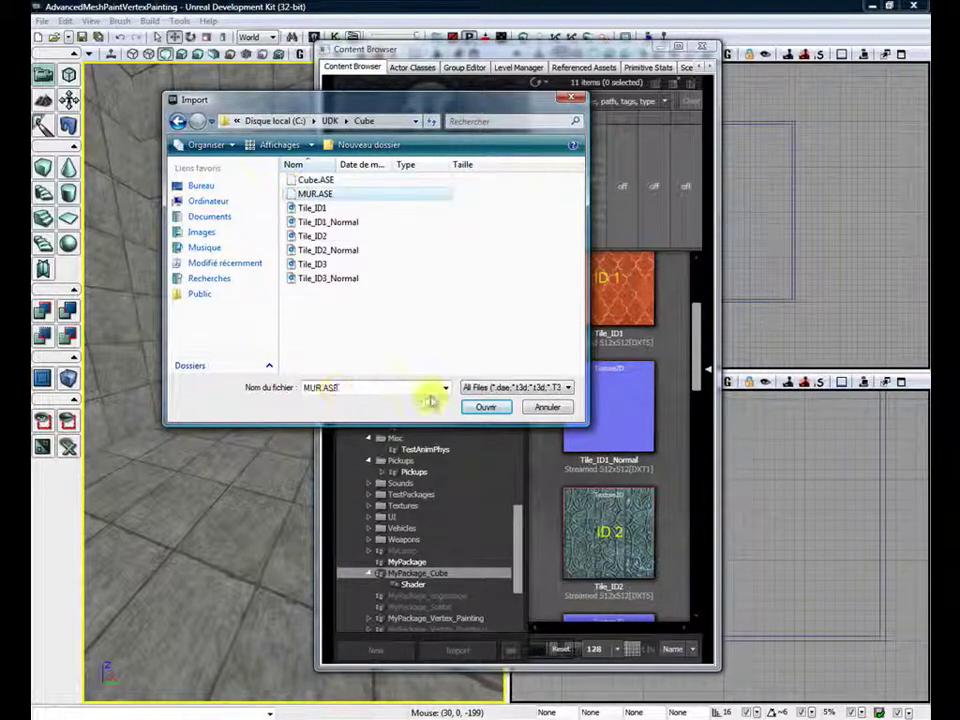
click(488, 407)
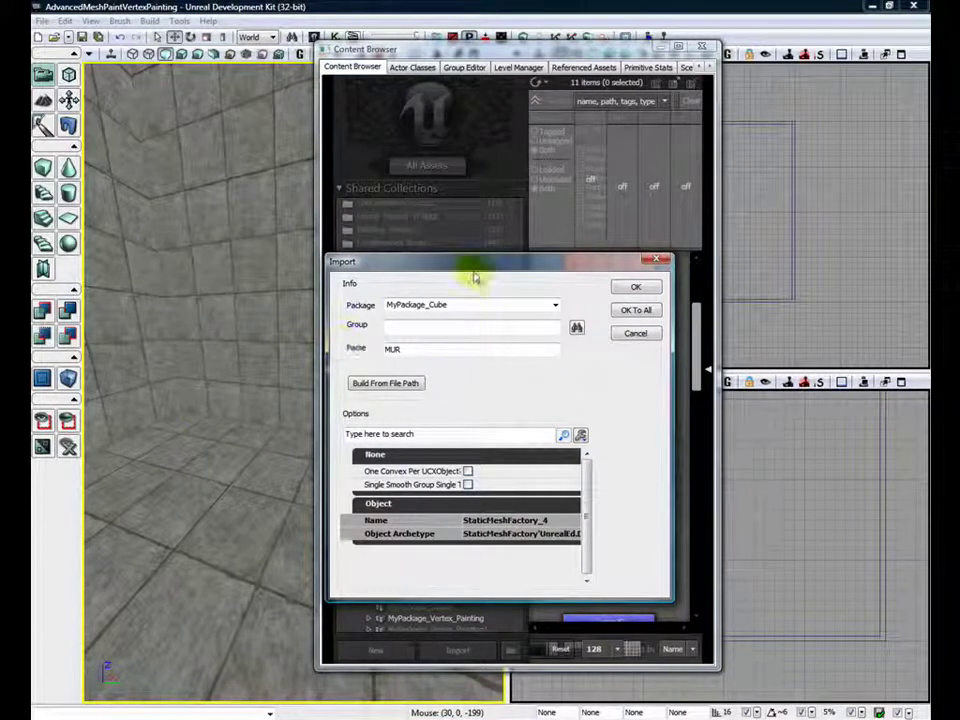
drag(476, 263, 665, 224)
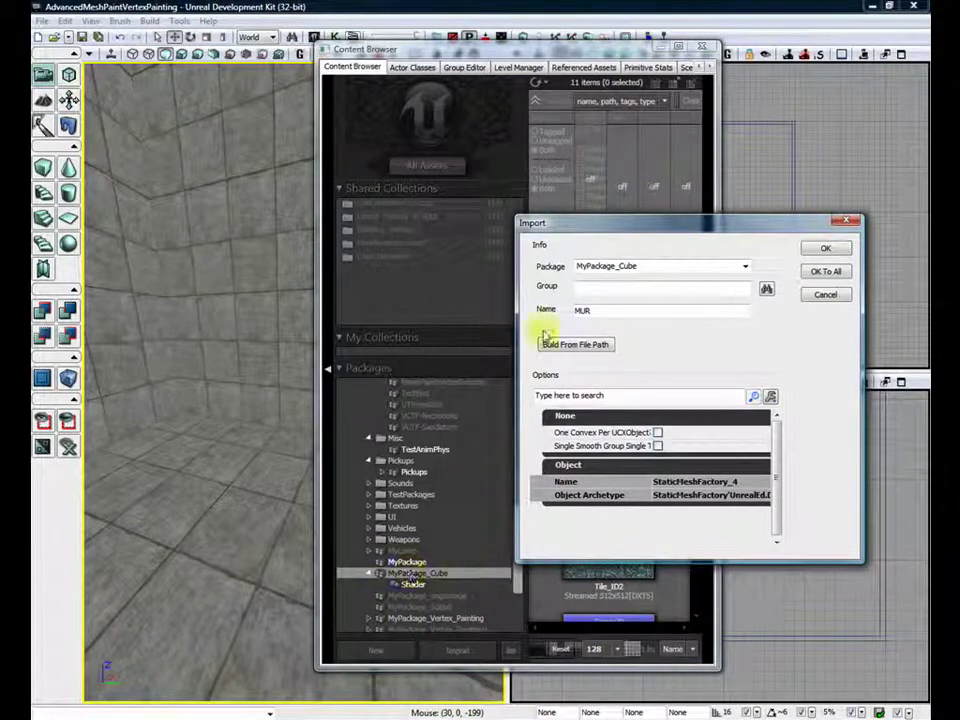
click(824, 248)
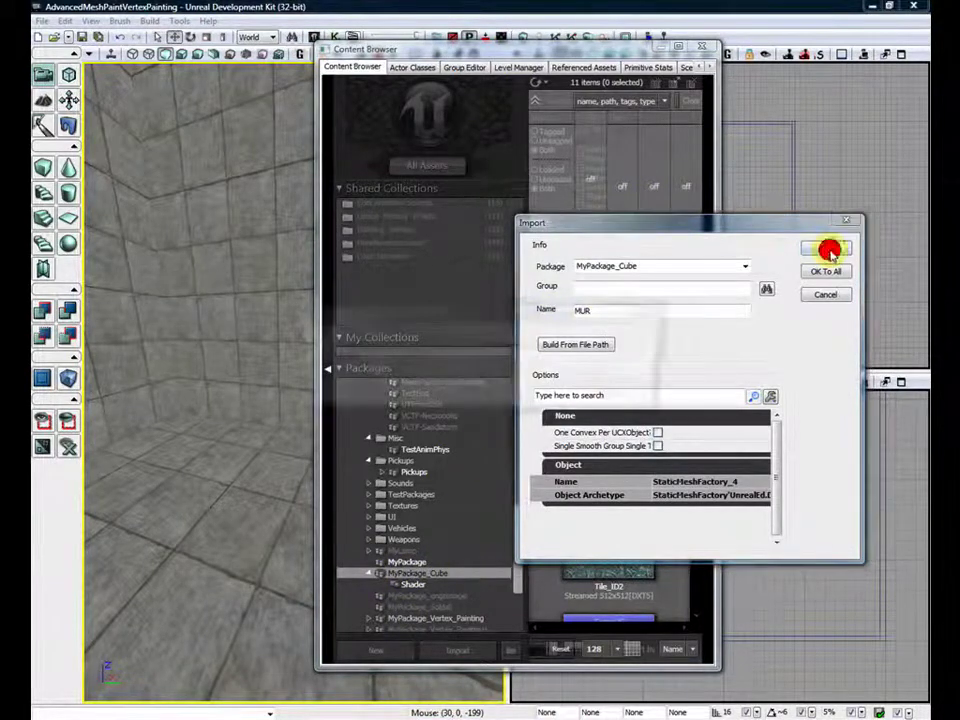
click(612, 394)
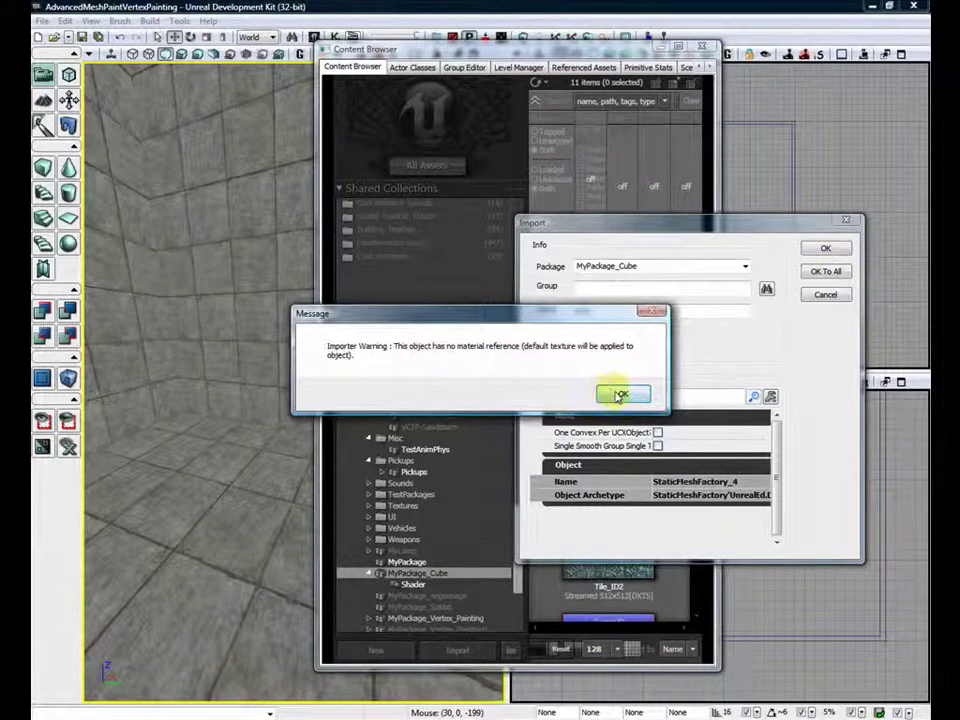
click(614, 394)
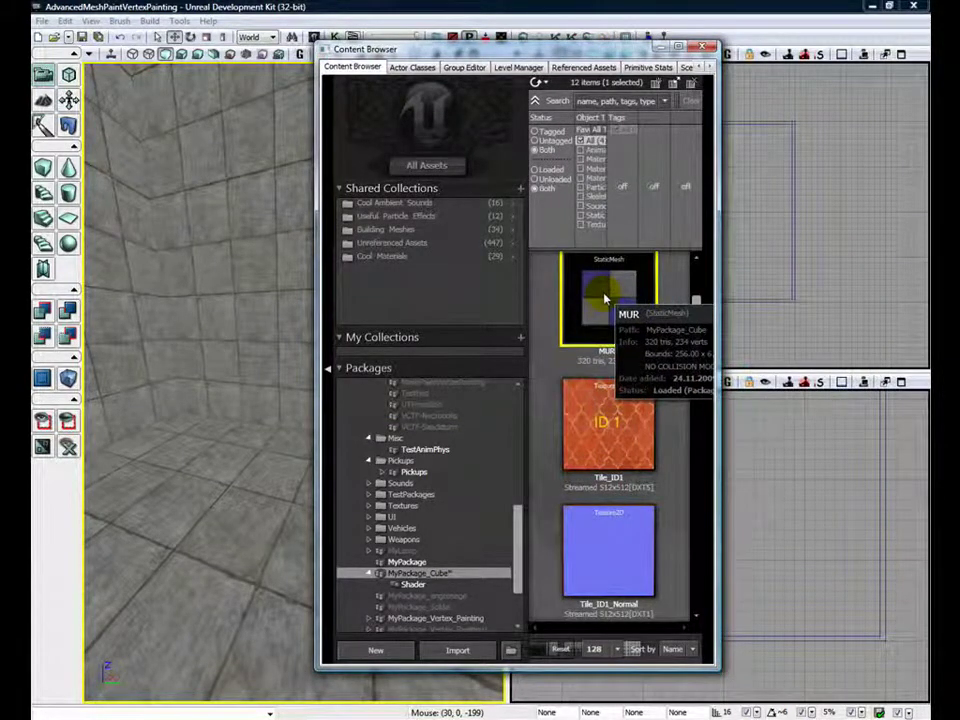
- Open the MUR static mesh from MyPackage_Cube in the Static Mesh Editor, keeping the Content Browser accessible
click(440, 573)
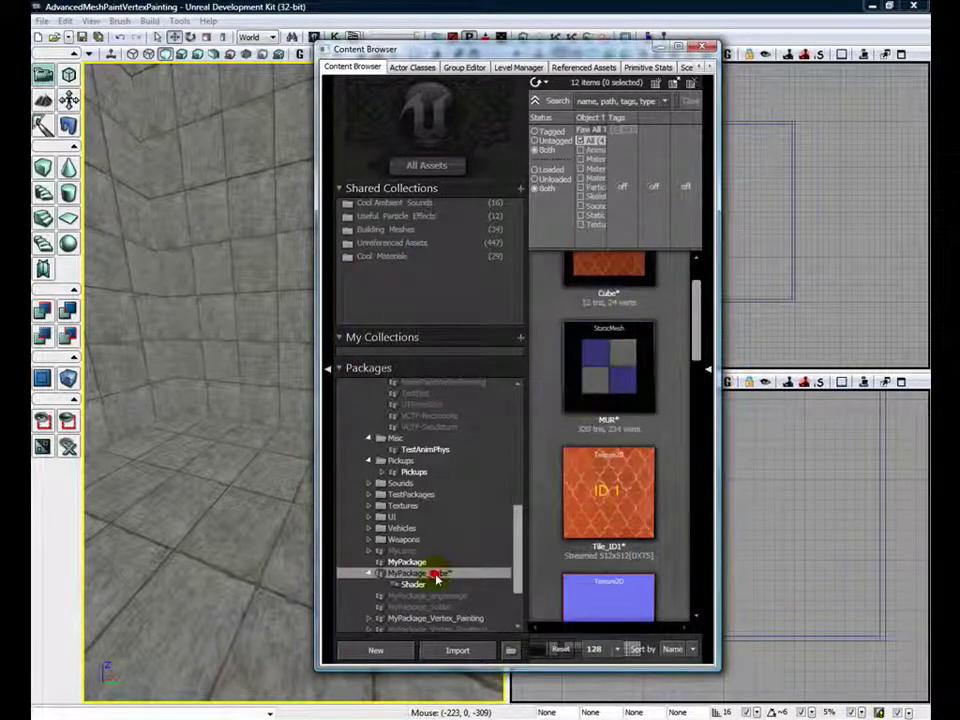
double_click(607, 377)
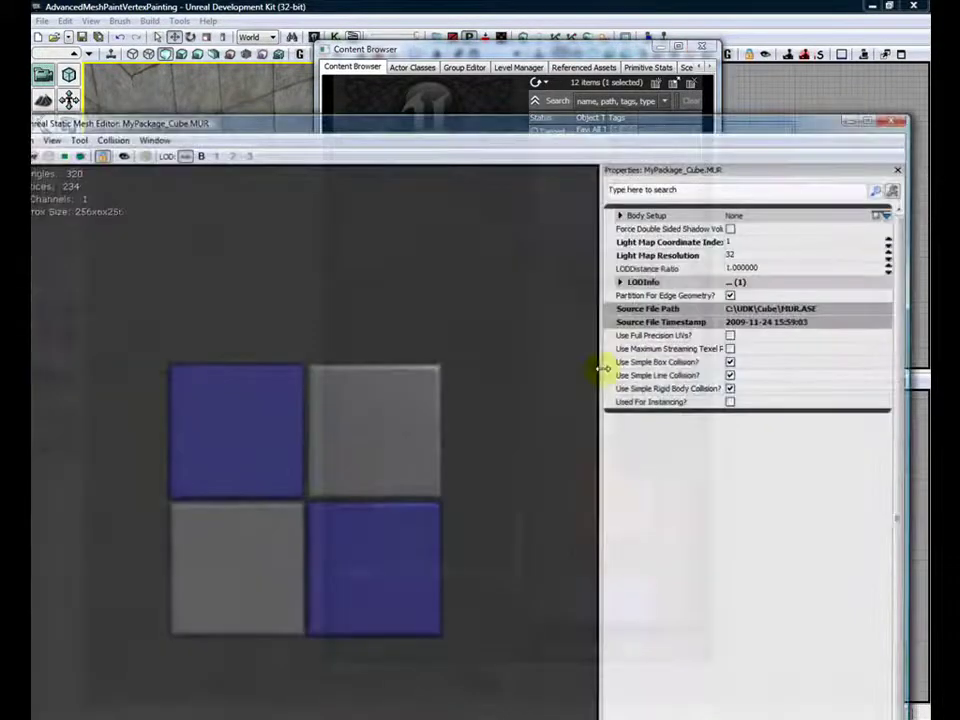
drag(336, 124, 352, 651)
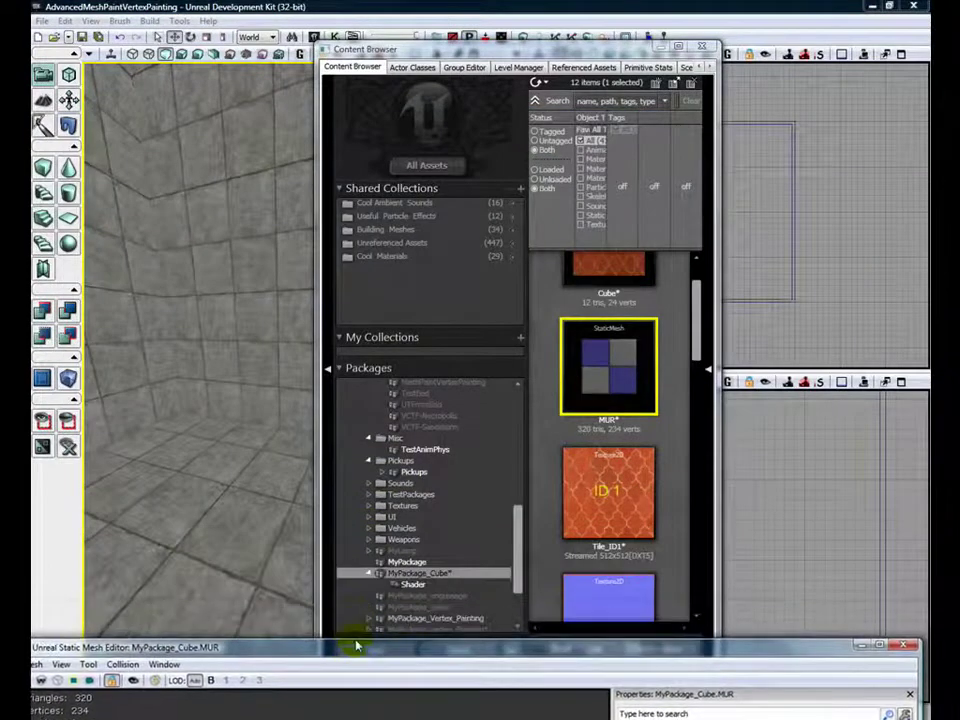
- Assign the Vectex_Color material from the Shader group to element 0 of the MUR mesh's LODInfo 0
click(423, 589)
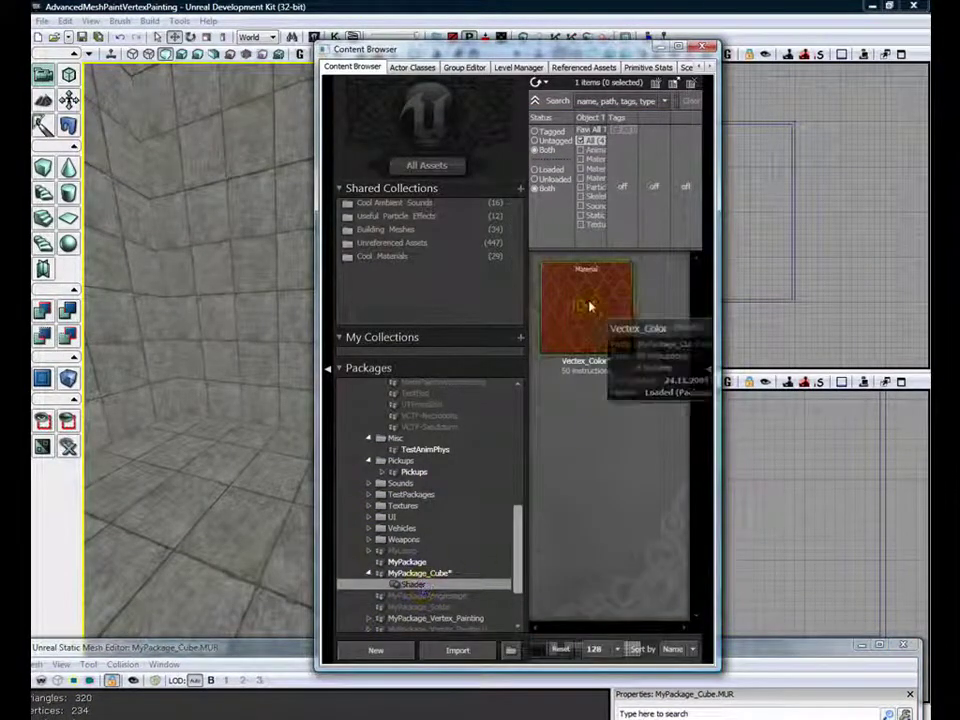
drag(586, 634, 757, 65)
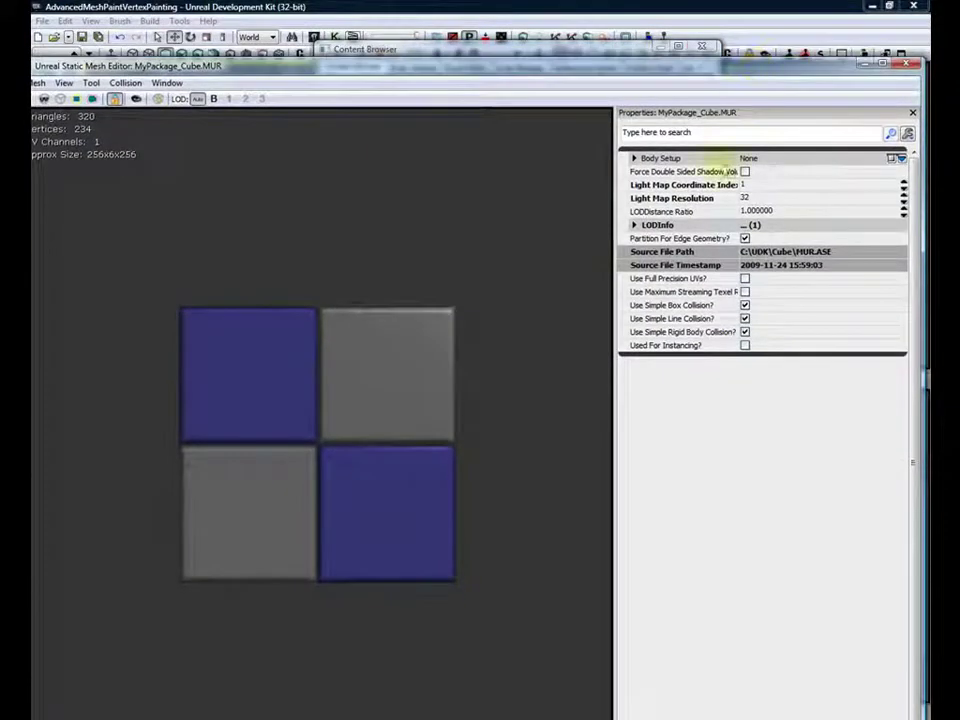
click(634, 225)
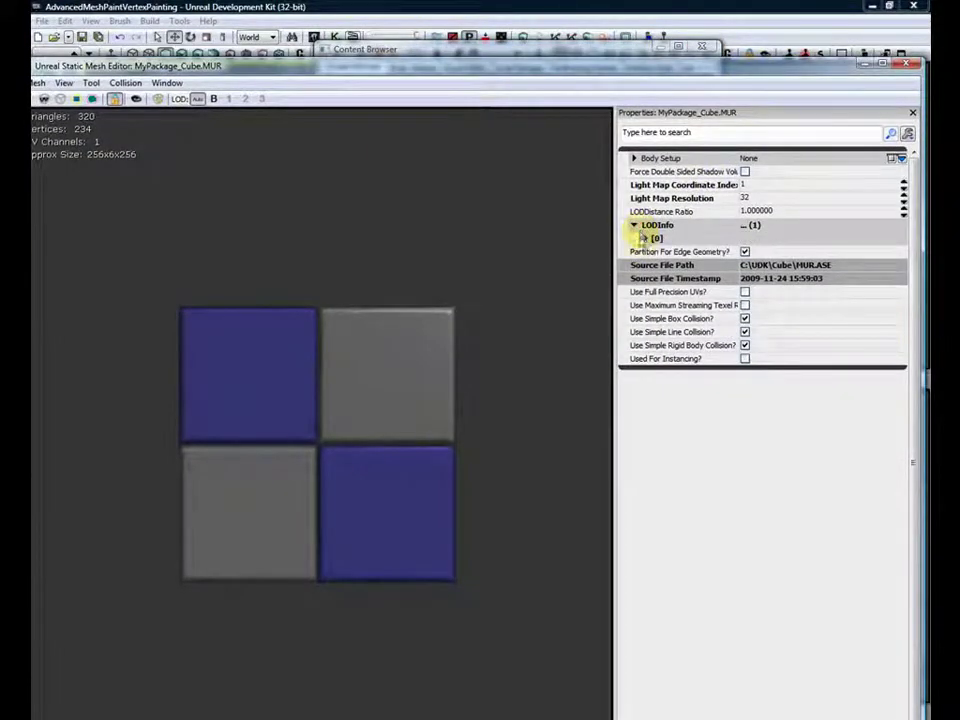
click(645, 238)
click(655, 252)
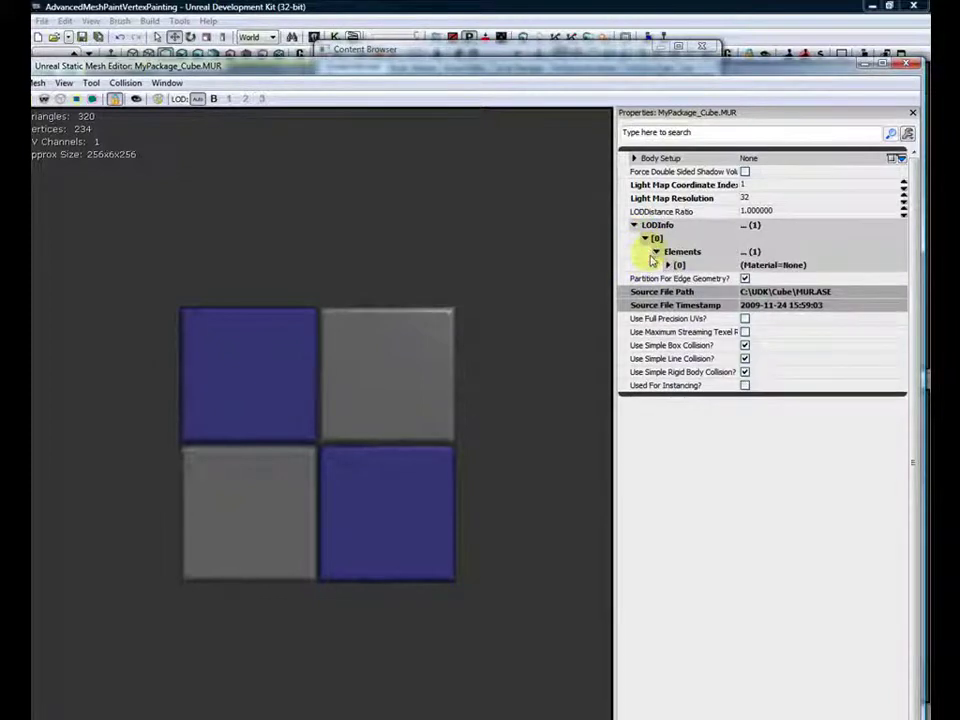
click(668, 265)
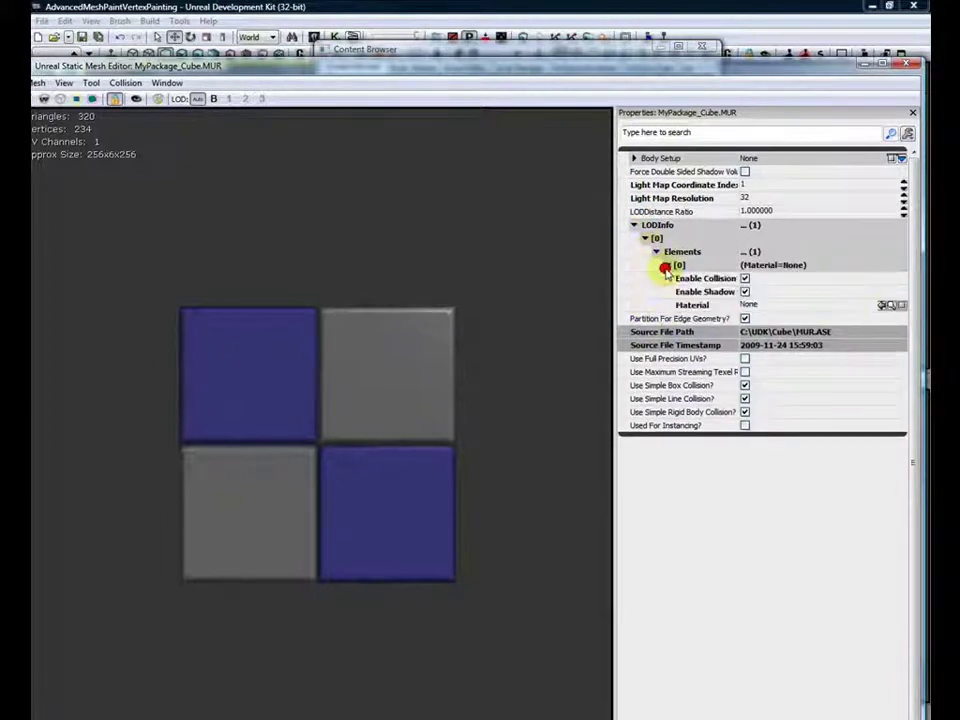
click(881, 306)
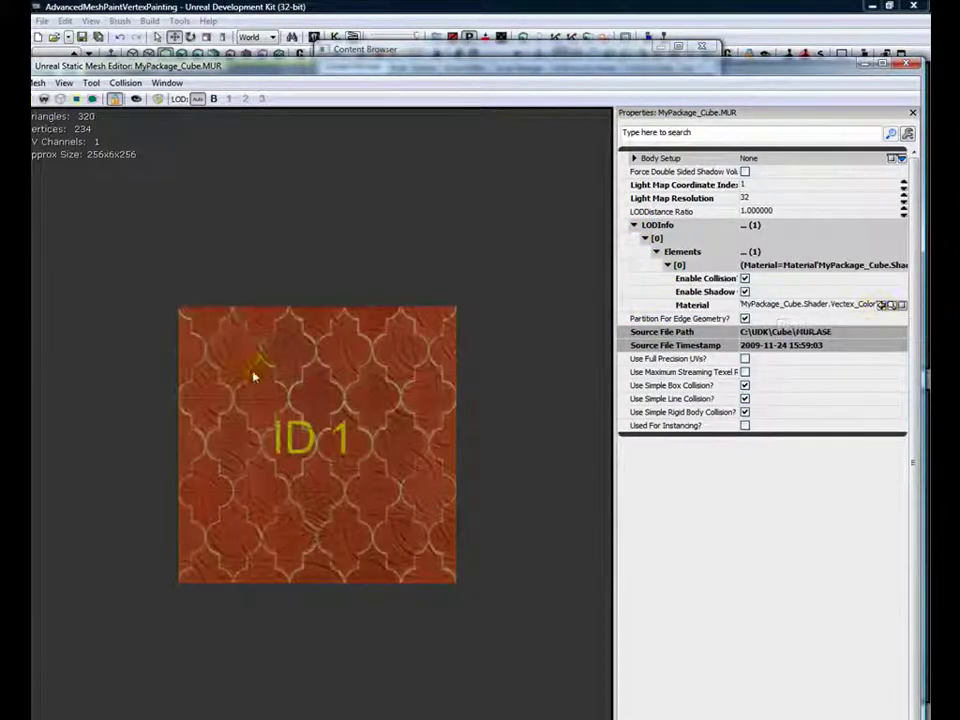
- Inspect the textured wall mesh at an angle and its wireframe display, and close the Static Mesh Editor
scroll(263, 392, down, 1)
drag(270, 373, 419, 411)
drag(172, 68, 228, 52)
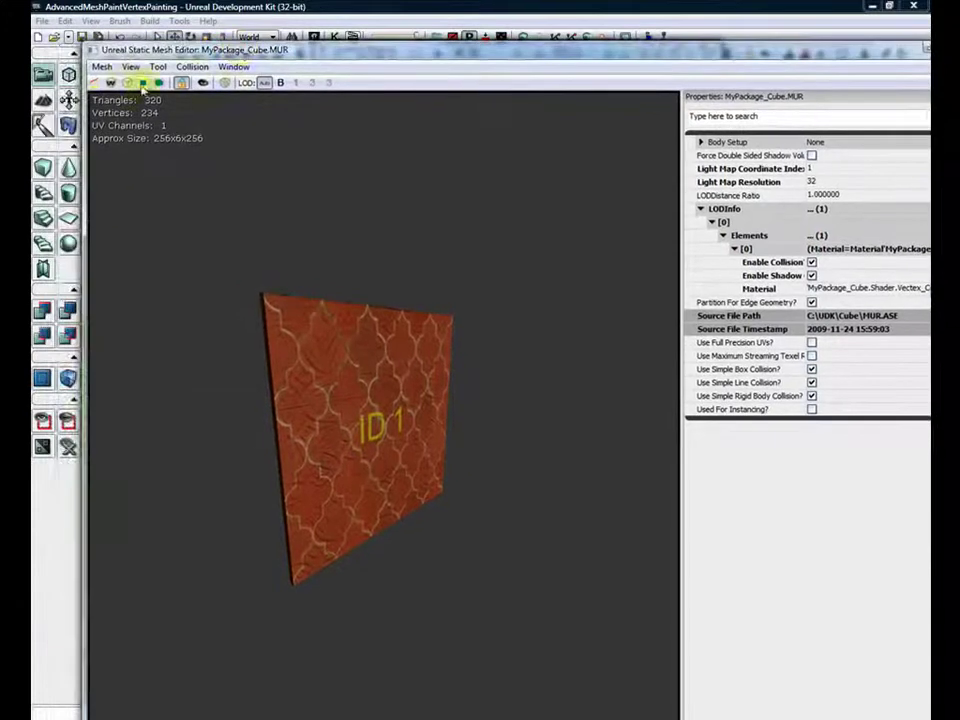
click(128, 84)
click(128, 84)
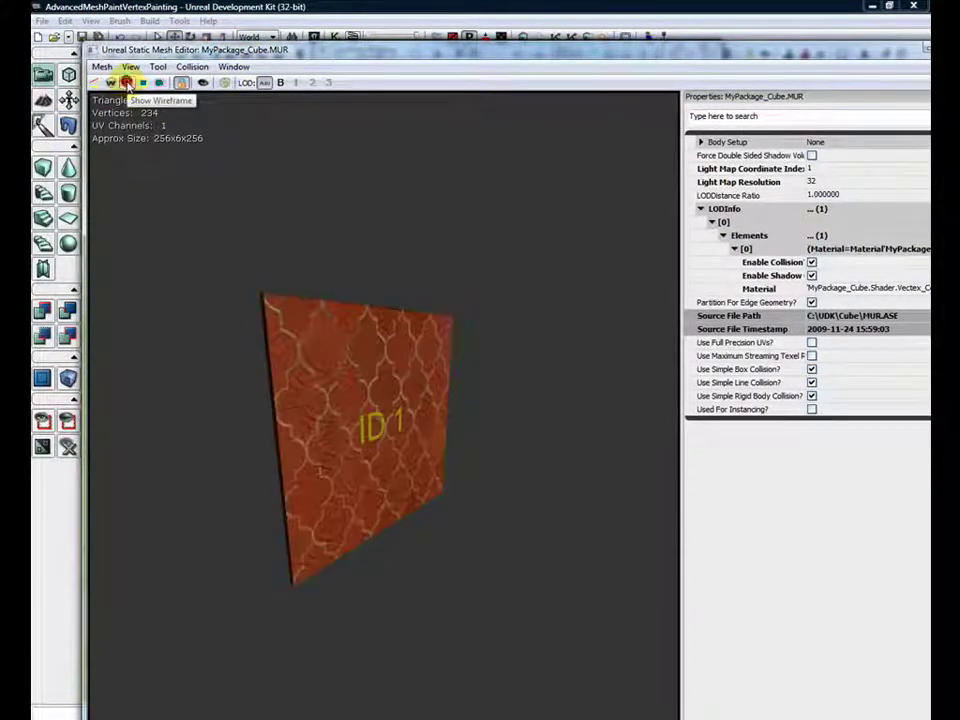
drag(755, 63, 560, 134)
click(730, 118)
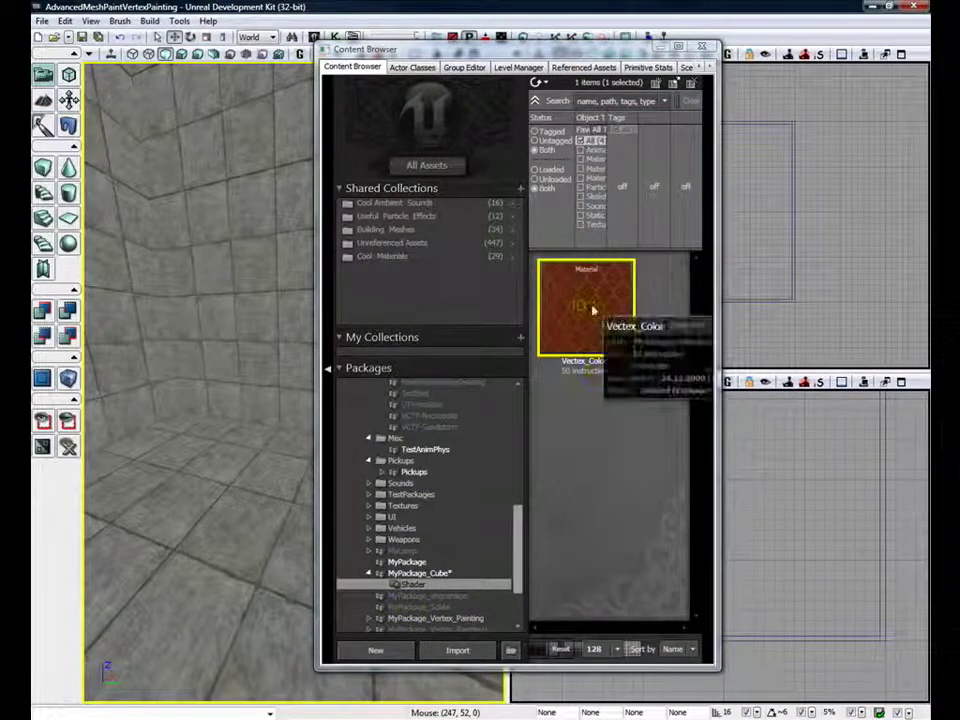
- Save the MyPackage_Cube package
click(415, 576)
right_click(414, 578)
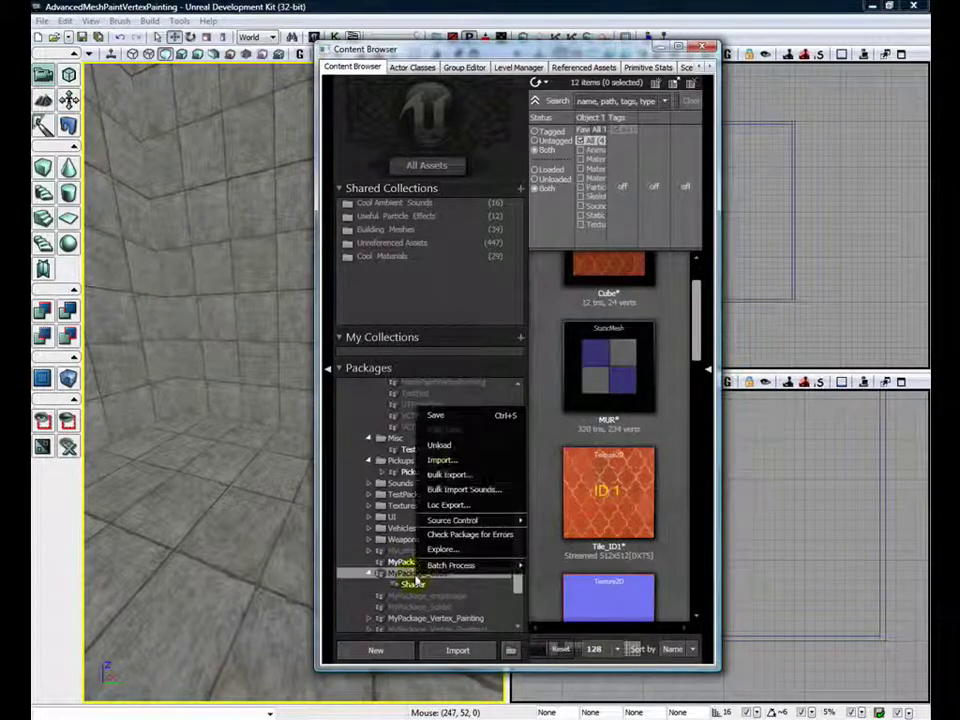
click(447, 416)
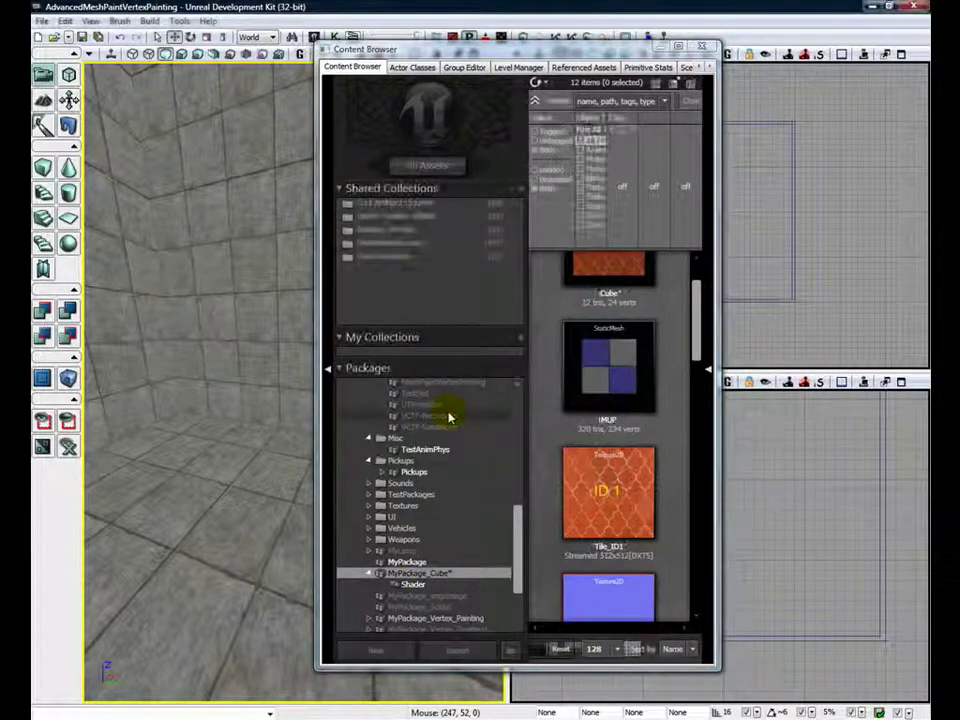
- Place the MUR static mesh in the room, close the Content Browser, and select the placed wall
drag(618, 365, 203, 512)
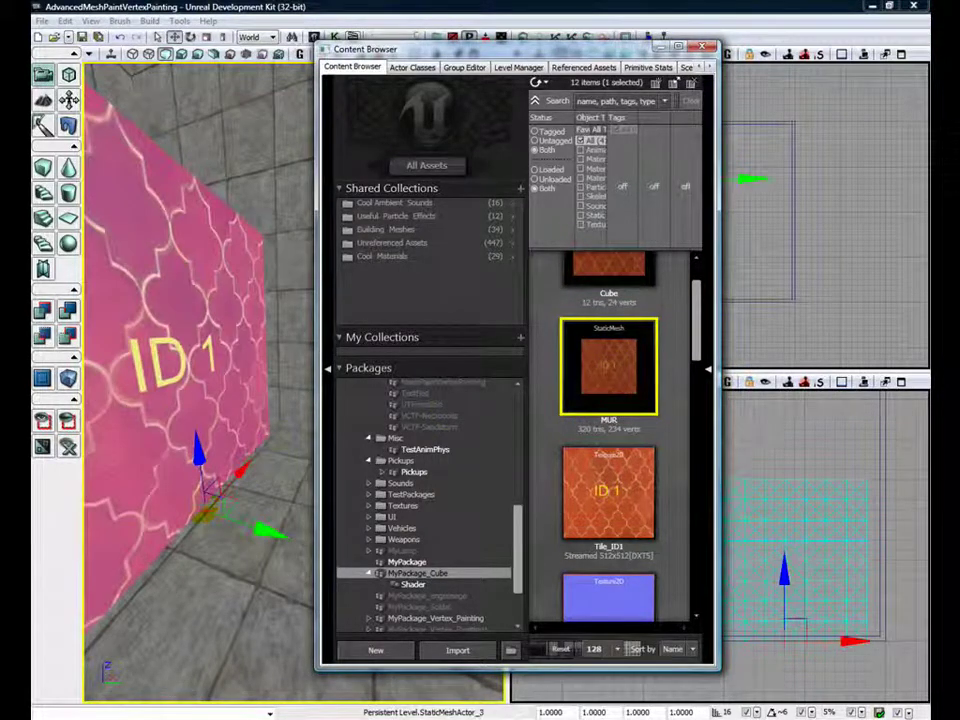
click(706, 50)
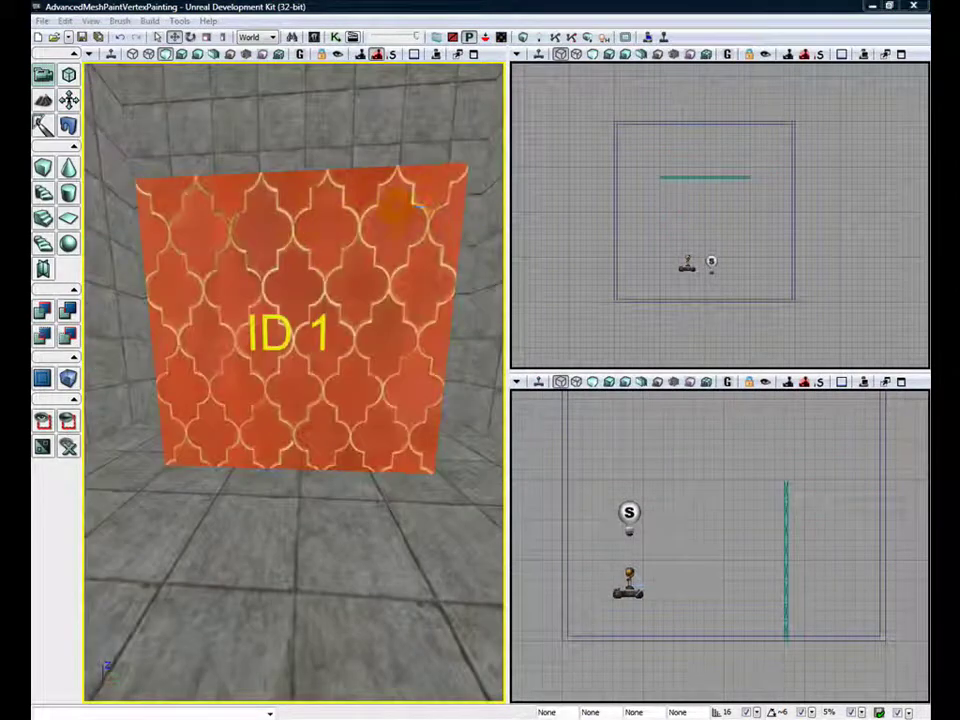
click(224, 188)
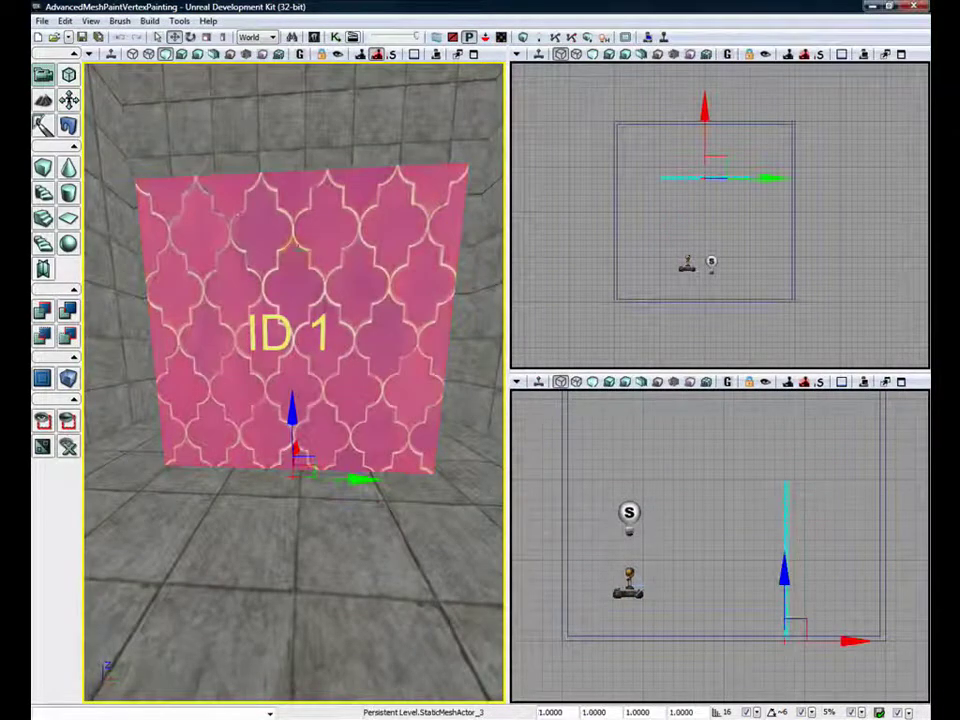
- With Mesh Paint and the paint color's red at 0.00, paint patches of the second tile texture across the wall's center and corners
click(44, 123)
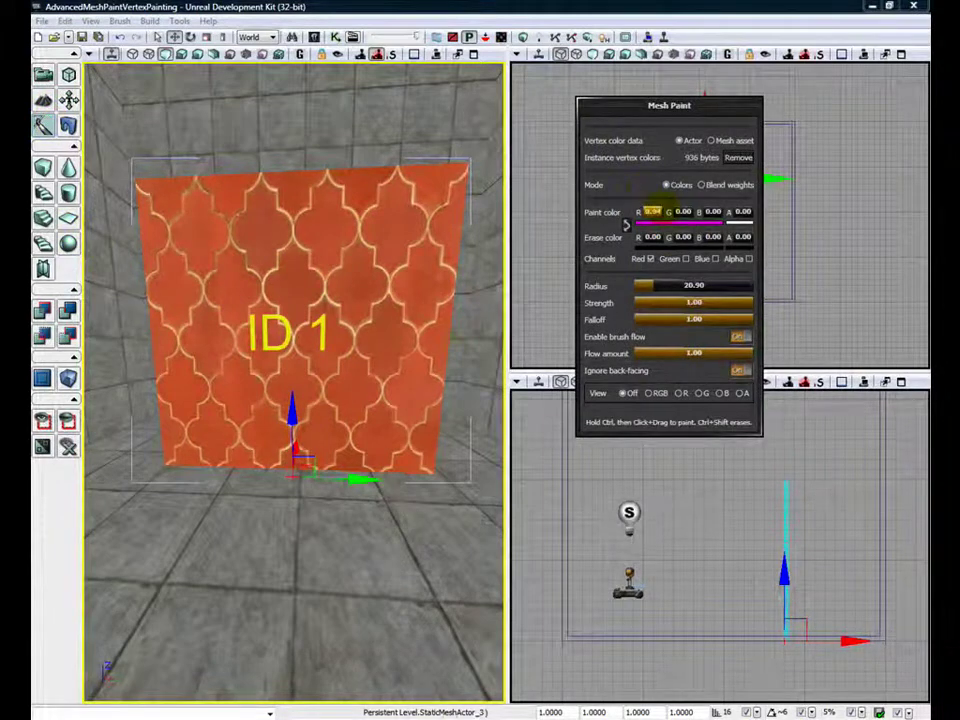
drag(655, 211, 634, 226)
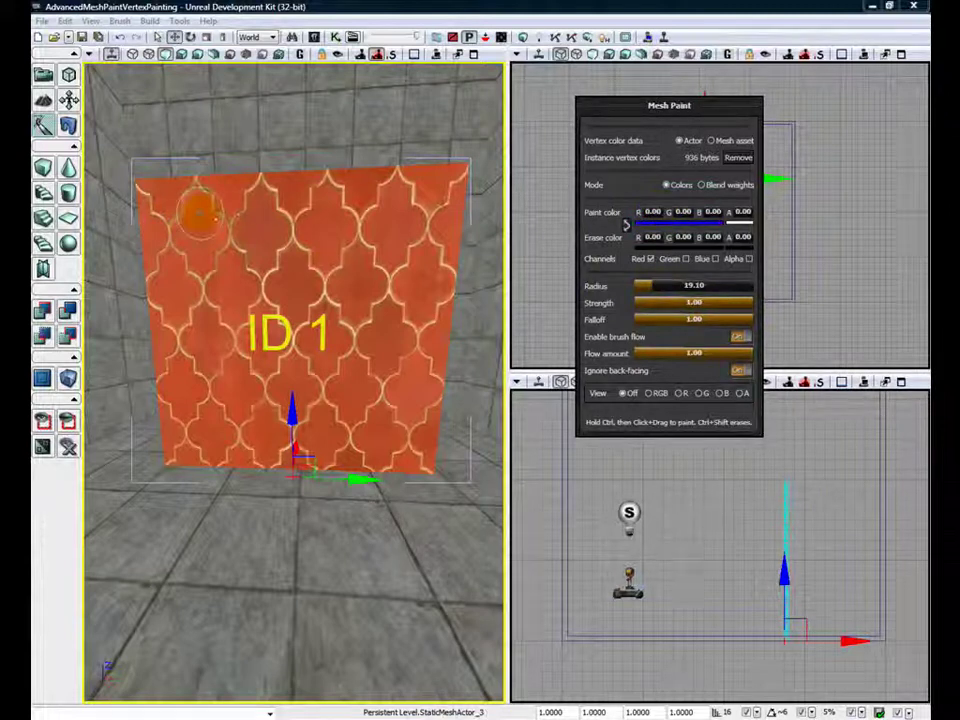
ctrl+drag(200, 212, 215, 230)
mouse_move(348, 347)
ctrl+mouse_down()
mouse_move(343, 369)
mouse_move(214, 407)
mouse_move(190, 445)
ctrl+mouse_up()
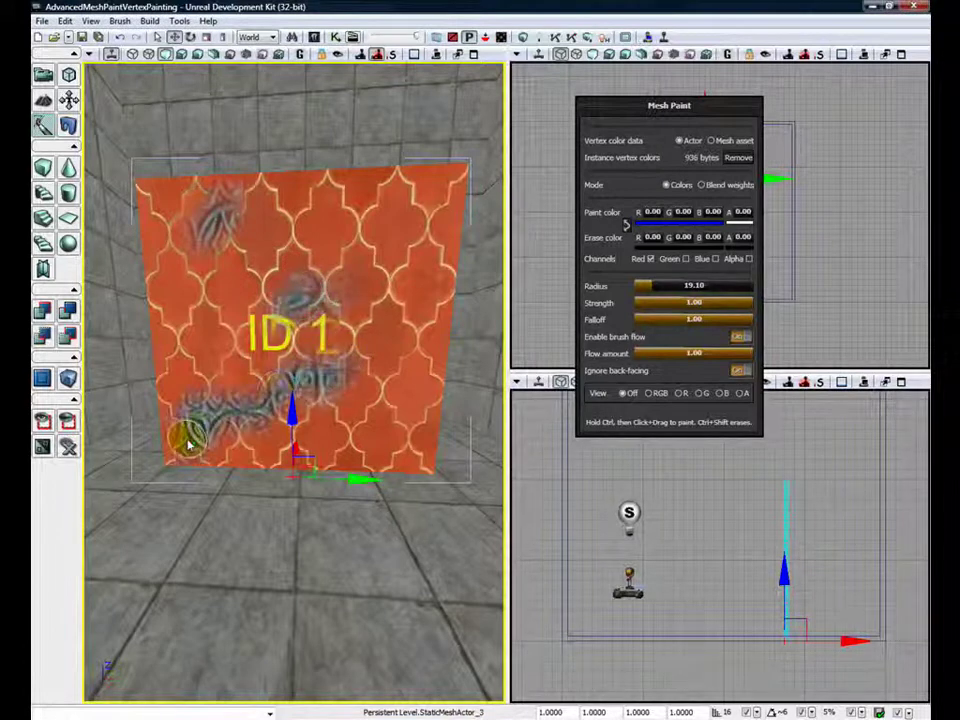
ctrl+drag(455, 170, 395, 205)
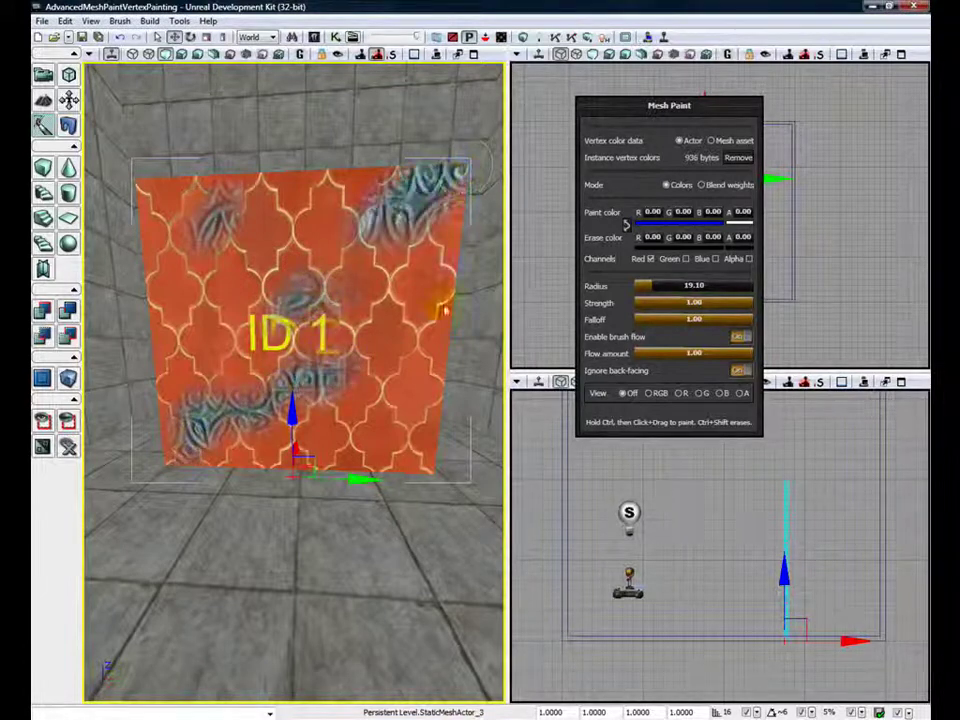
mouse_move(422, 472)
ctrl+mouse_down()
mouse_move(360, 436)
mouse_move(414, 396)
ctrl+mouse_up()
- Try a red paint value of 0.57, set it to 1, and paint the first tile texture back over the wall's center and upper-left patches
drag(640, 213, 656, 212)
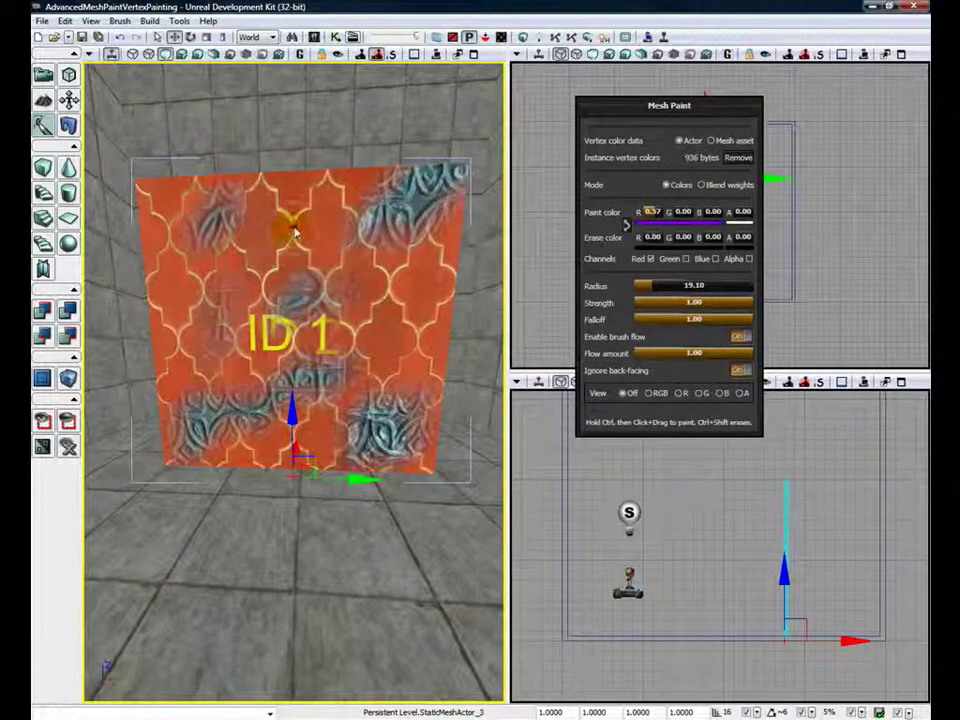
text(1)
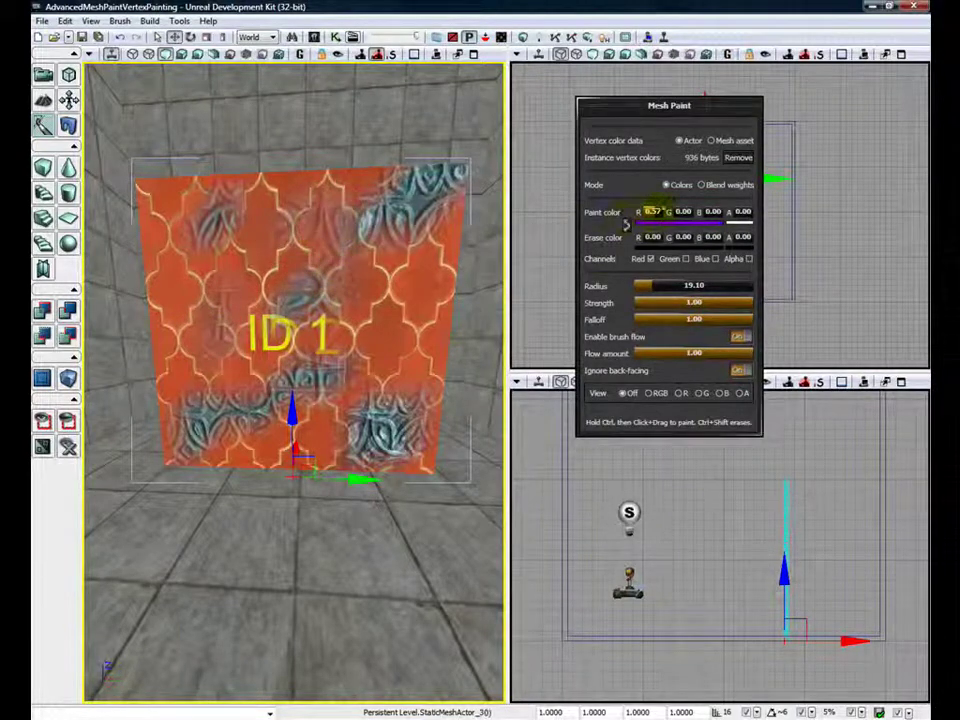
key(Return)
mouse_move(348, 246)
ctrl+mouse_down()
mouse_move(297, 300)
mouse_move(205, 240)
mouse_move(226, 230)
mouse_move(205, 368)
mouse_move(305, 350)
mouse_move(343, 372)
mouse_move(327, 376)
mouse_move(345, 308)
mouse_move(338, 262)
mouse_move(265, 195)
mouse_move(327, 290)
mouse_move(350, 397)
mouse_move(333, 430)
mouse_move(352, 440)
mouse_move(358, 460)
mouse_move(375, 415)
ctrl+mouse_up()
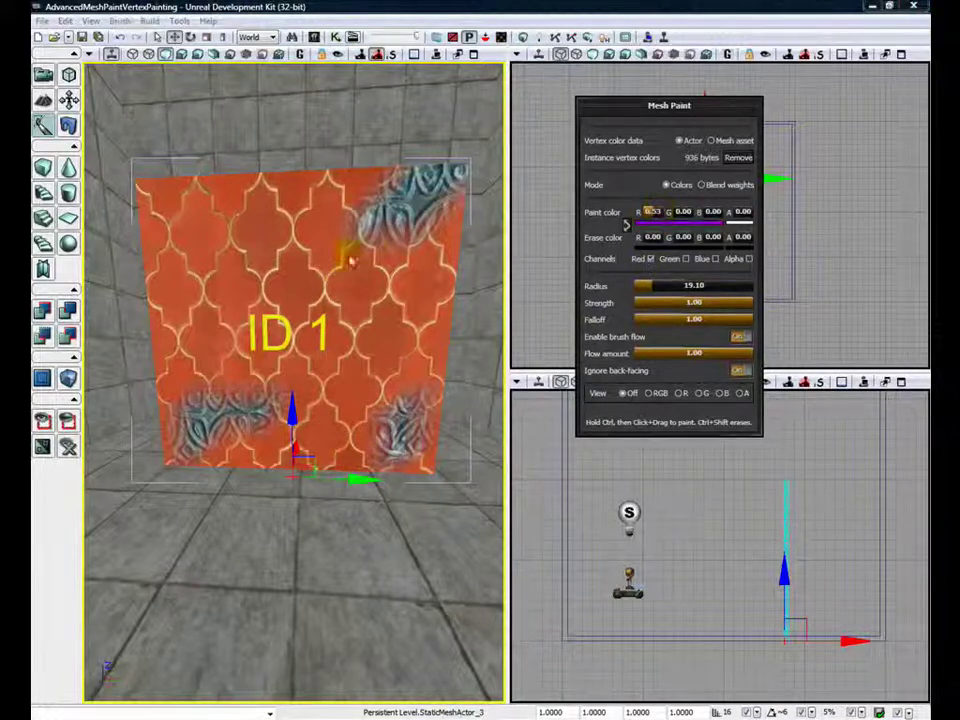
- Brush a faint blend above the ID 1 text with red at 0.53, and paint winding second-texture strokes across the wall with red at 0.00
mouse_move(255, 263)
ctrl+mouse_down()
mouse_move(242, 253)
mouse_move(283, 274)
mouse_move(274, 285)
ctrl+mouse_up()
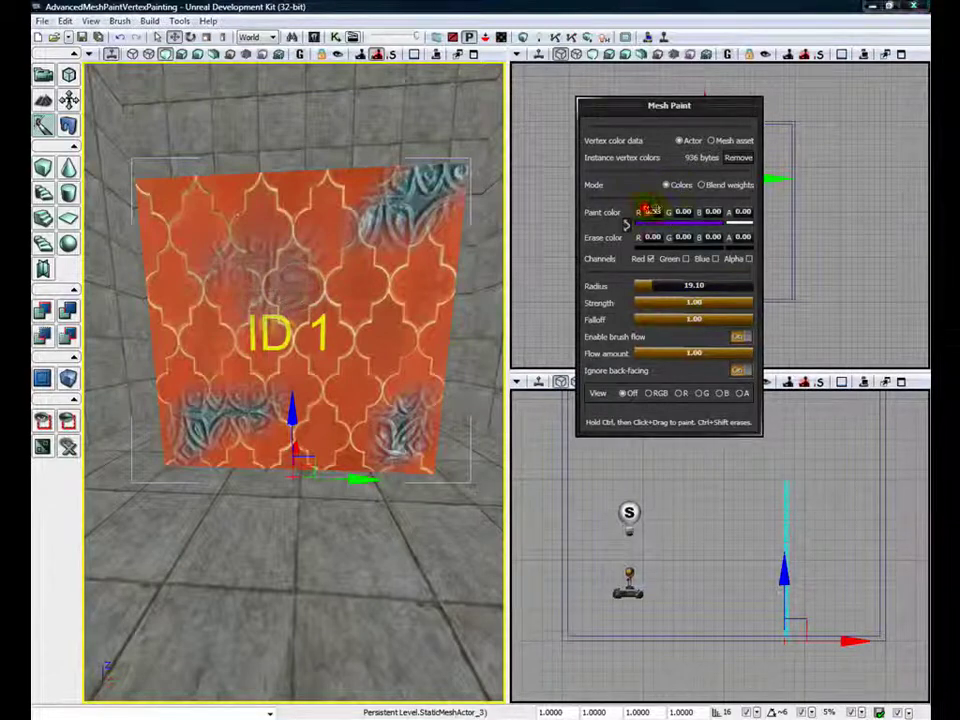
click(660, 221)
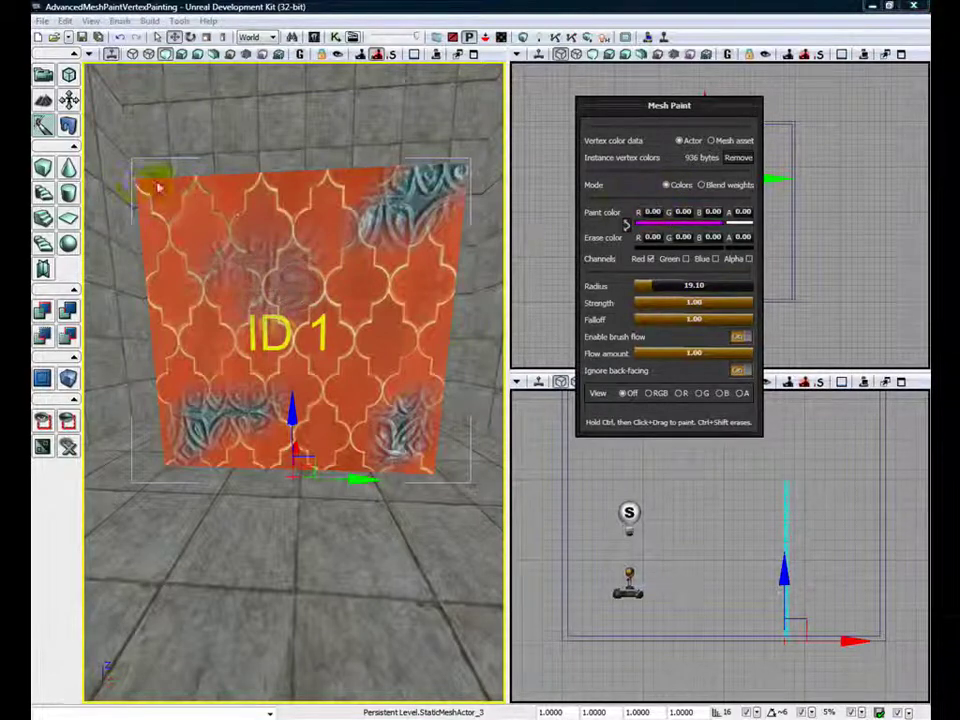
mouse_move(139, 182)
ctrl+mouse_down()
mouse_move(205, 235)
mouse_move(195, 285)
mouse_move(285, 298)
mouse_move(382, 283)
mouse_move(402, 293)
mouse_move(340, 345)
mouse_move(318, 440)
mouse_move(267, 453)
ctrl+mouse_up()
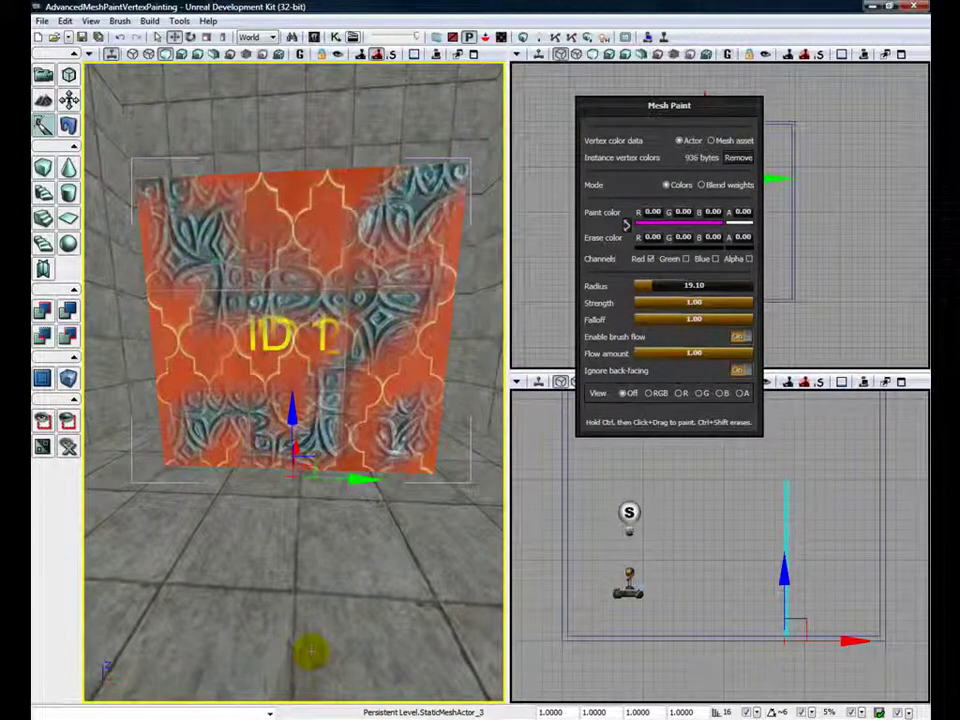